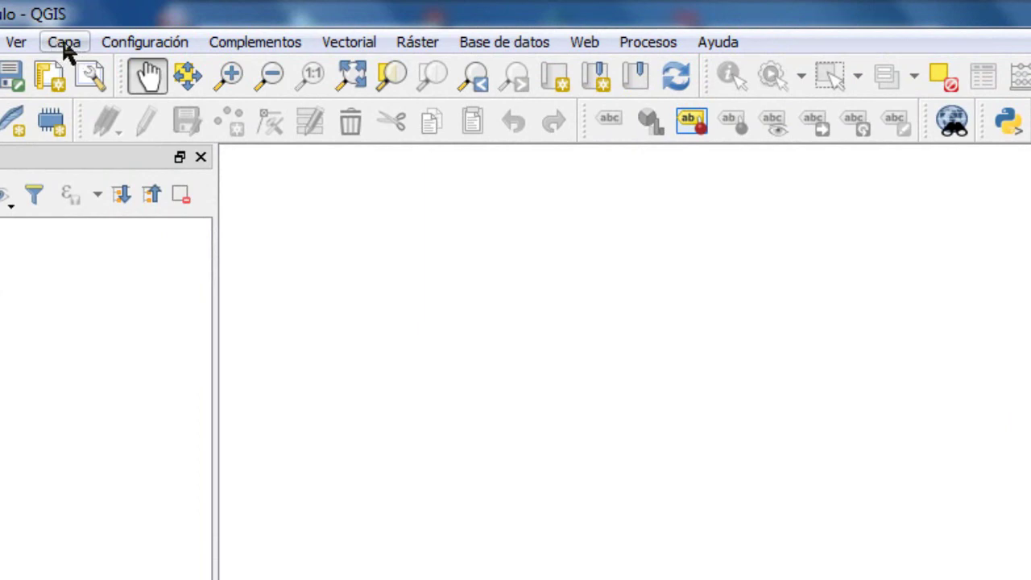
Start creating a new shapefile layer
click(66, 45)
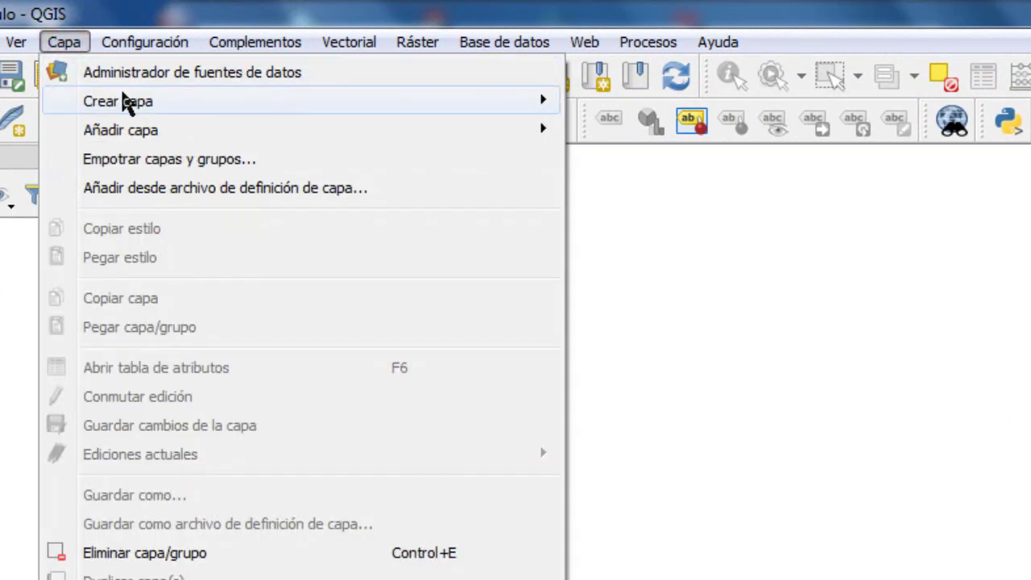
mouse_move(125, 101)
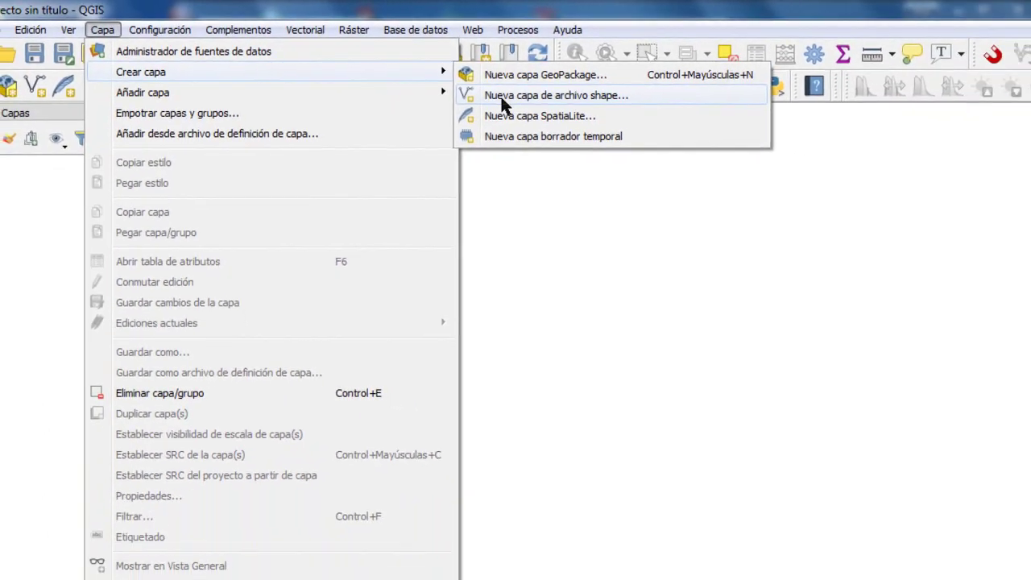
click(455, 82)
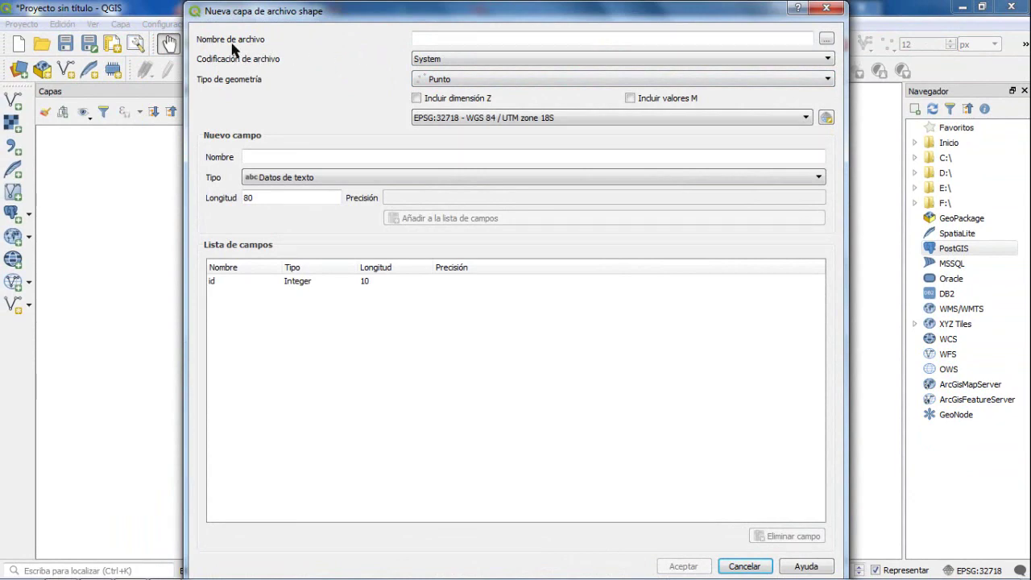
Set the new layer's file name to puntos in the Ejemplo QGIS folder on the desktop
click(827, 40)
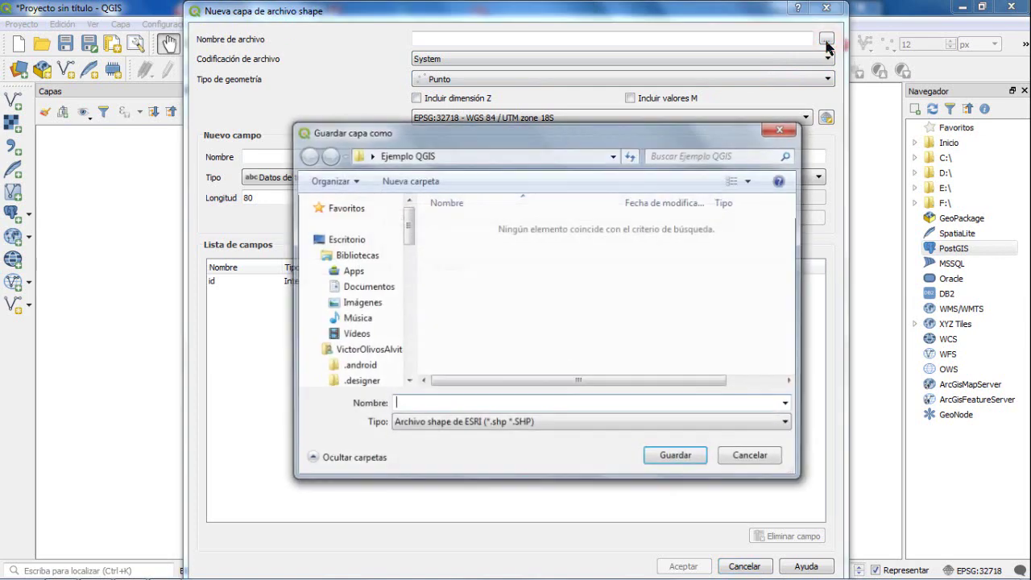
click(355, 239)
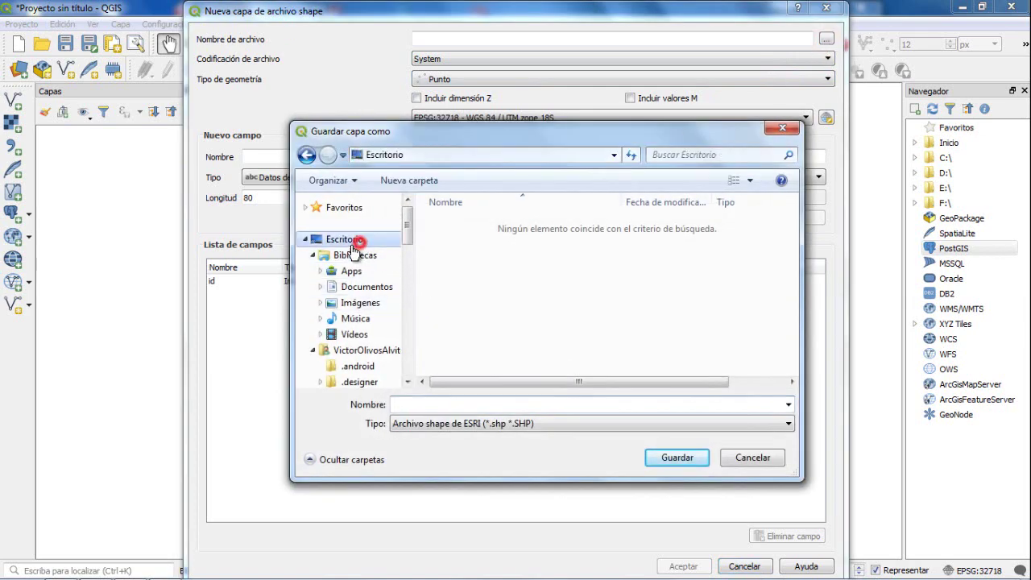
drag(409, 233, 409, 242)
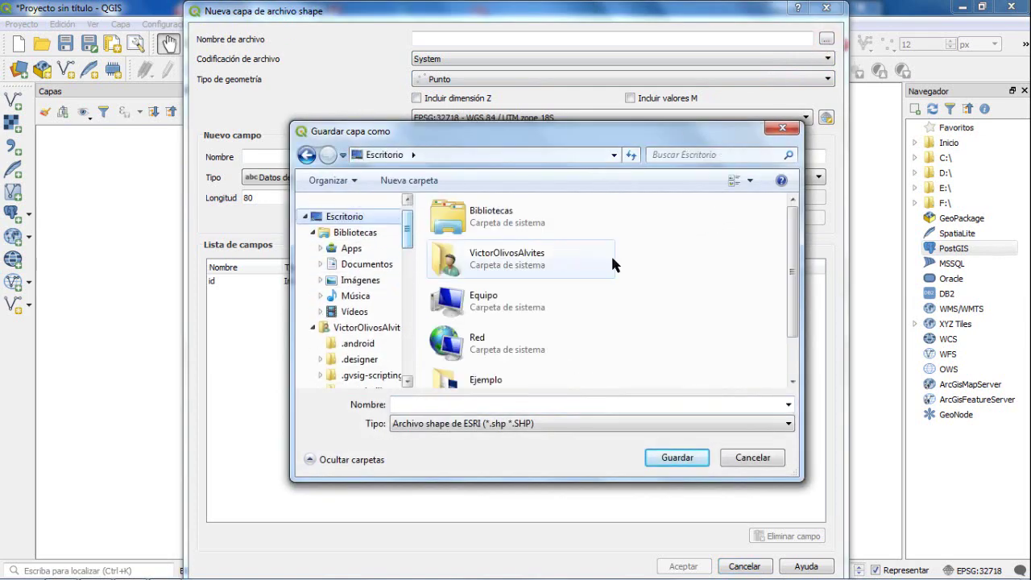
scroll(659, 260, down, 1)
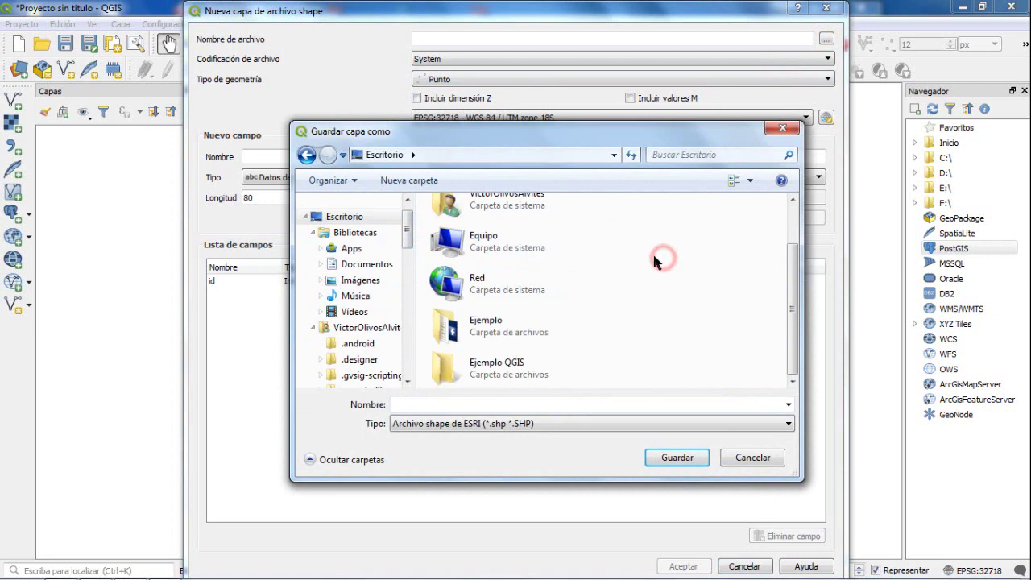
double_click(505, 373)
click(462, 403)
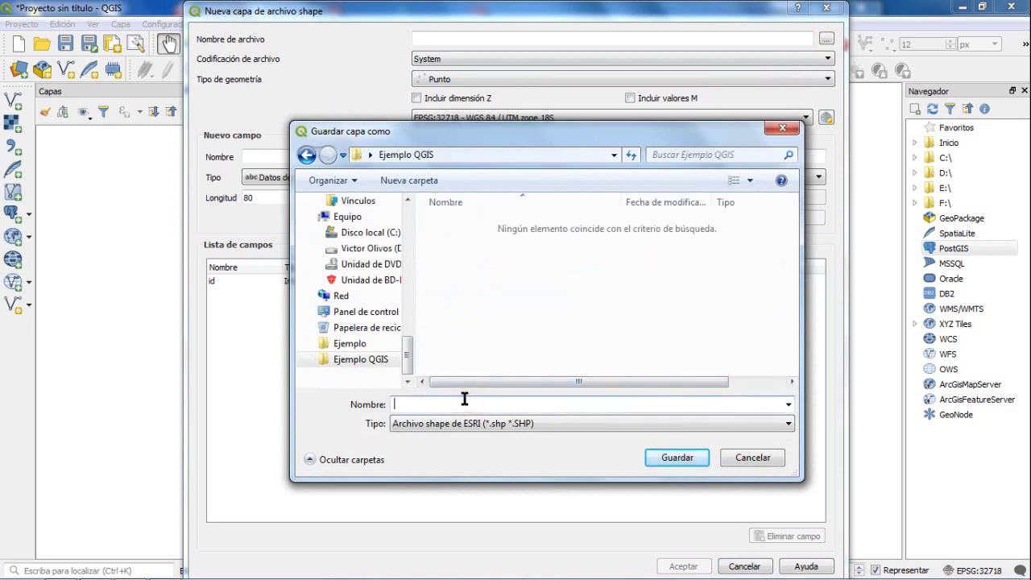
text(puntos)
click(679, 457)
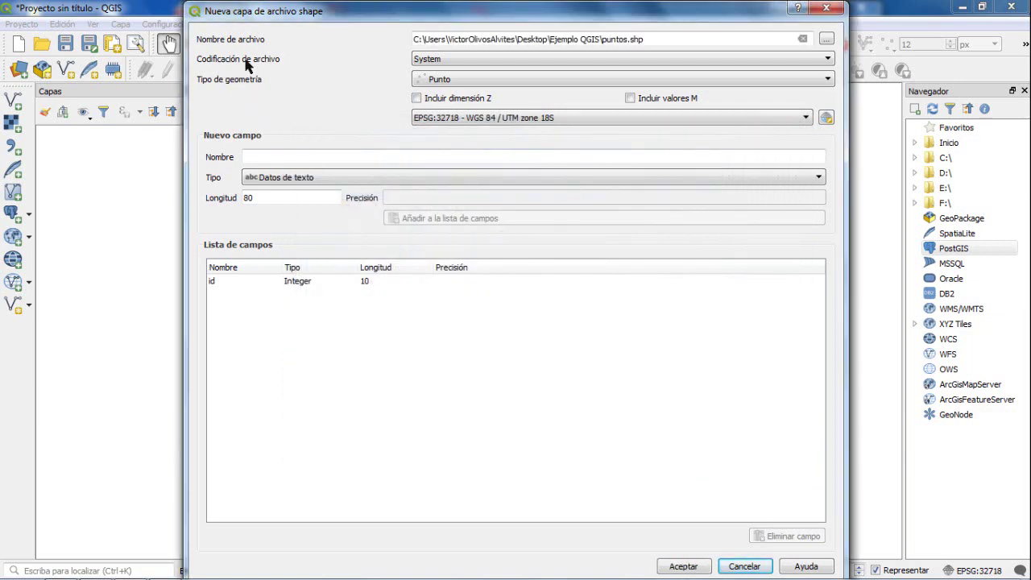
Look through the available file encodings, keeping System selected
click(439, 61)
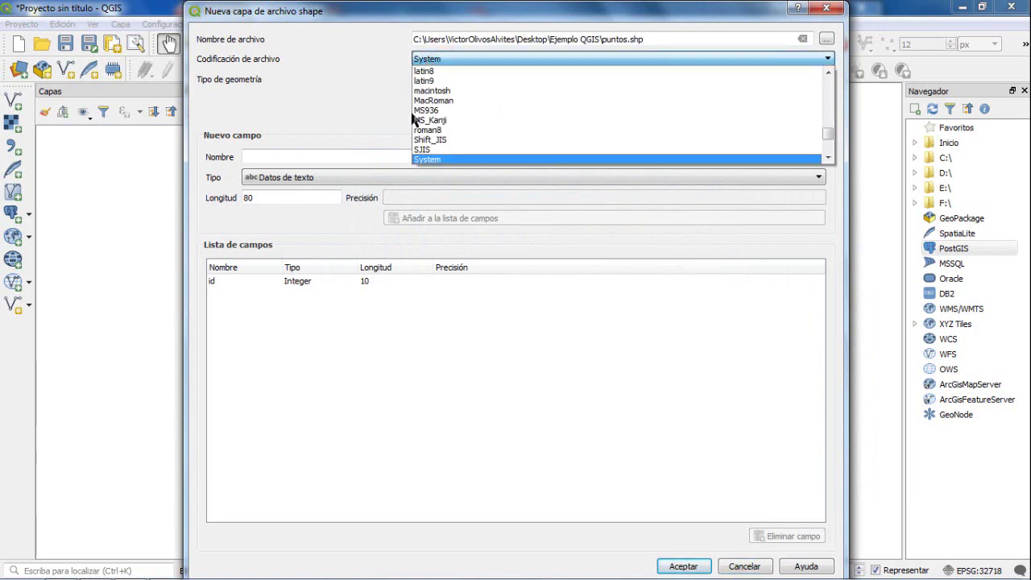
scroll(427, 121, down, 5)
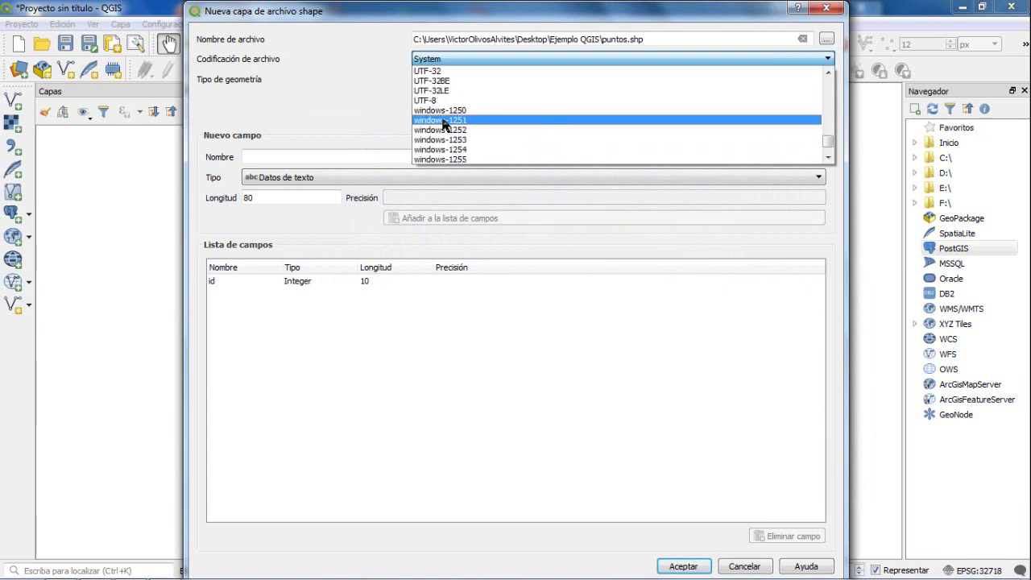
scroll(443, 124, up, 2)
click(359, 115)
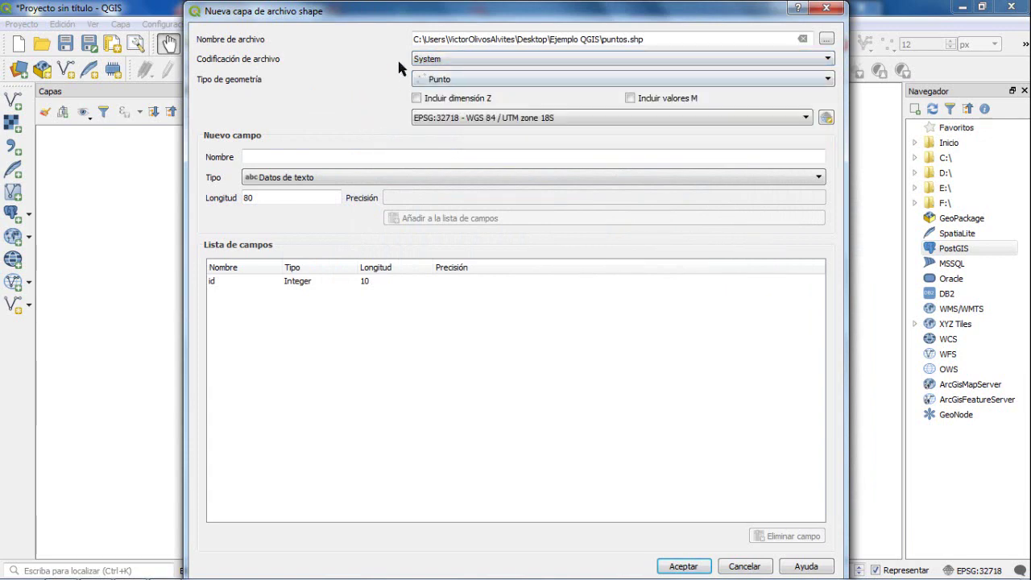
Set the layer's geometry type to Punto and include both the Z dimension and M values
click(489, 81)
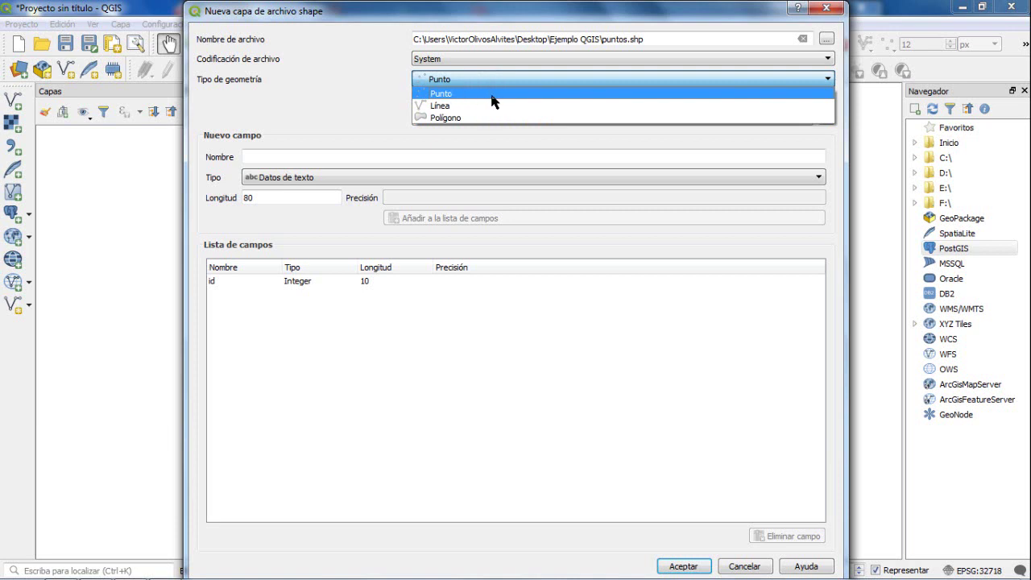
click(478, 95)
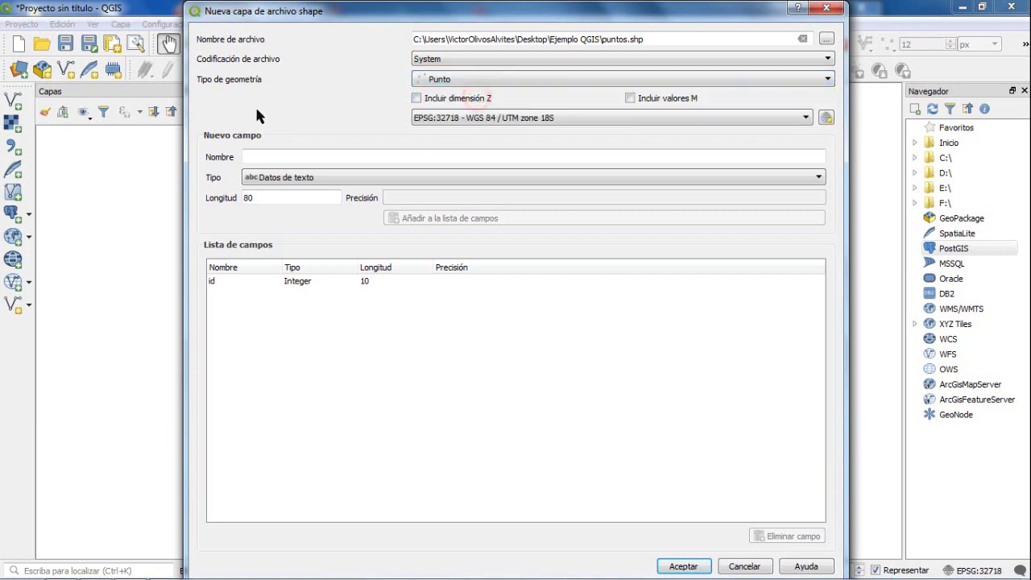
click(417, 99)
click(630, 98)
Set the layer's coordinate reference system to the default EPSG:4326 - WGS 84
click(453, 119)
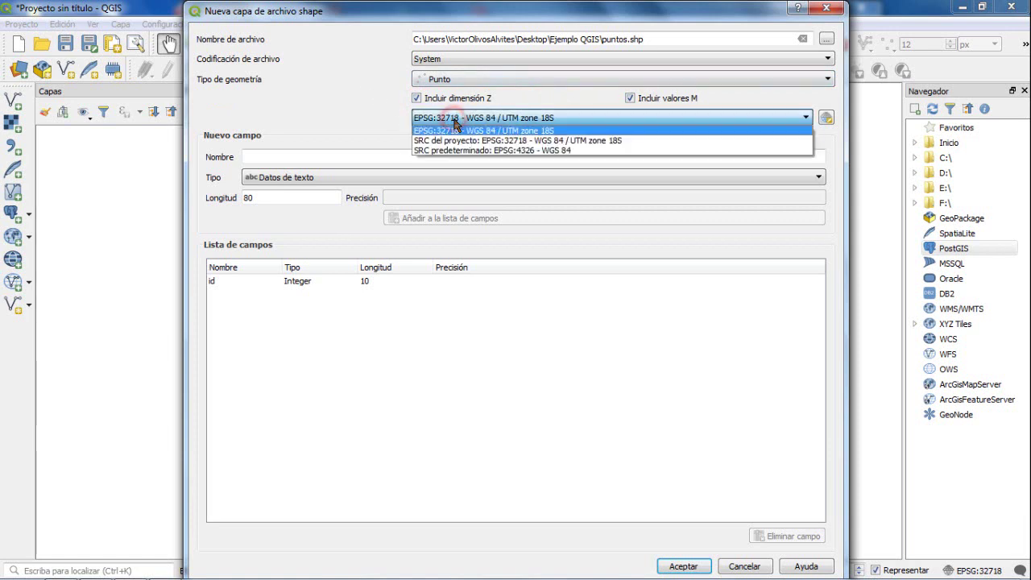
click(454, 120)
click(471, 117)
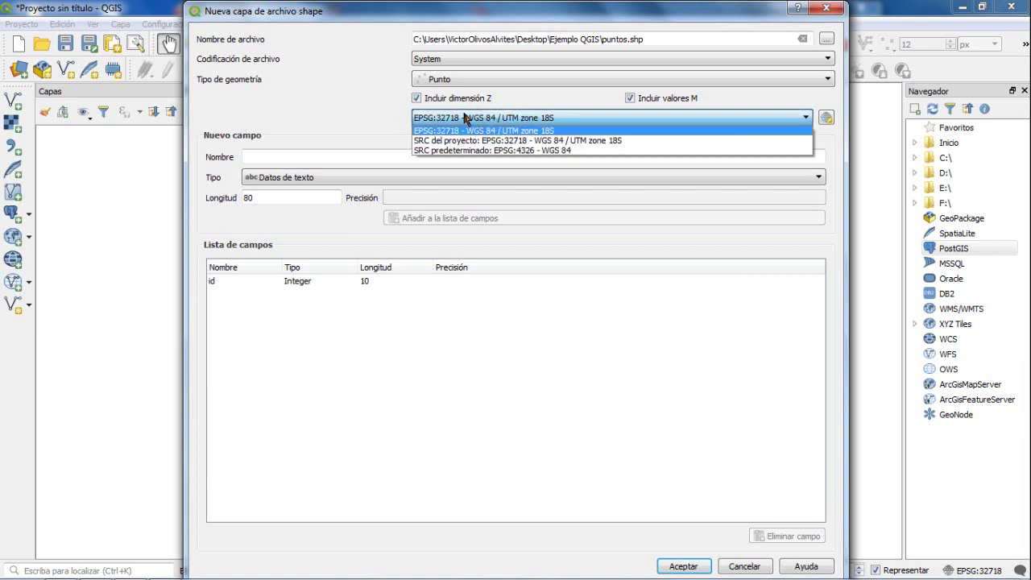
click(494, 152)
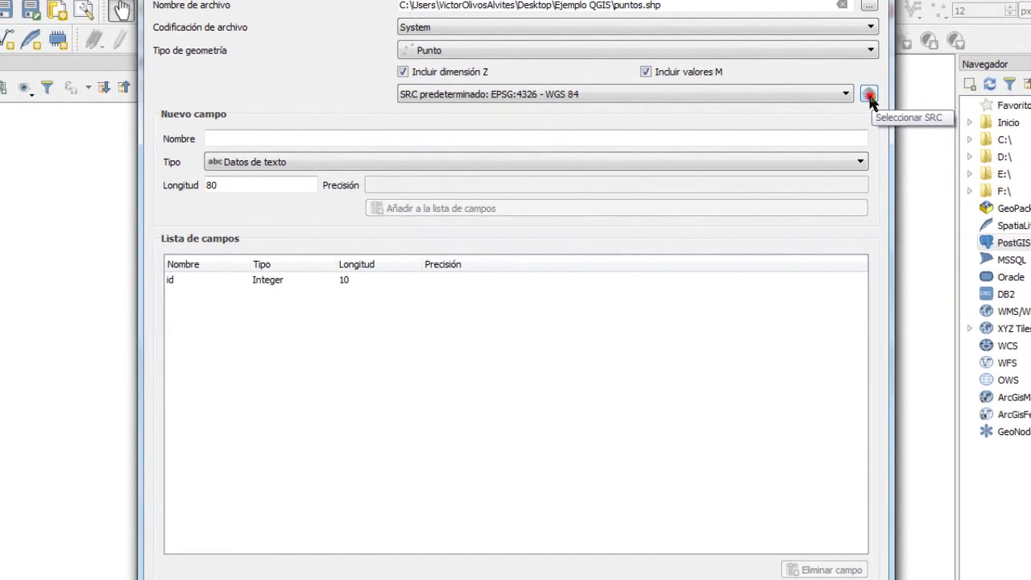
Open the coordinate reference system selector and review the top-level categories, leaving the projected coordinate systems expanded
click(856, 102)
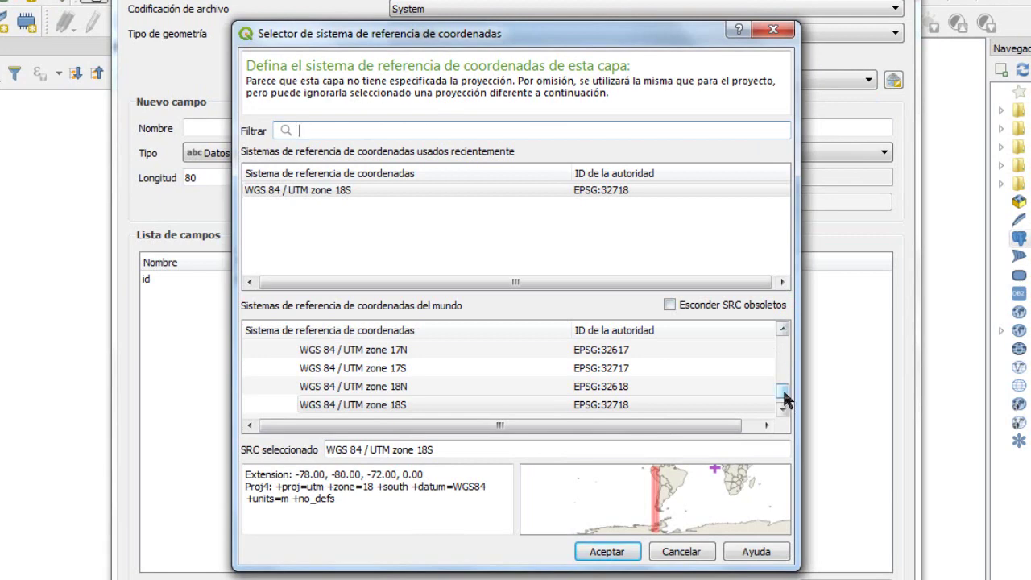
drag(785, 396, 786, 342)
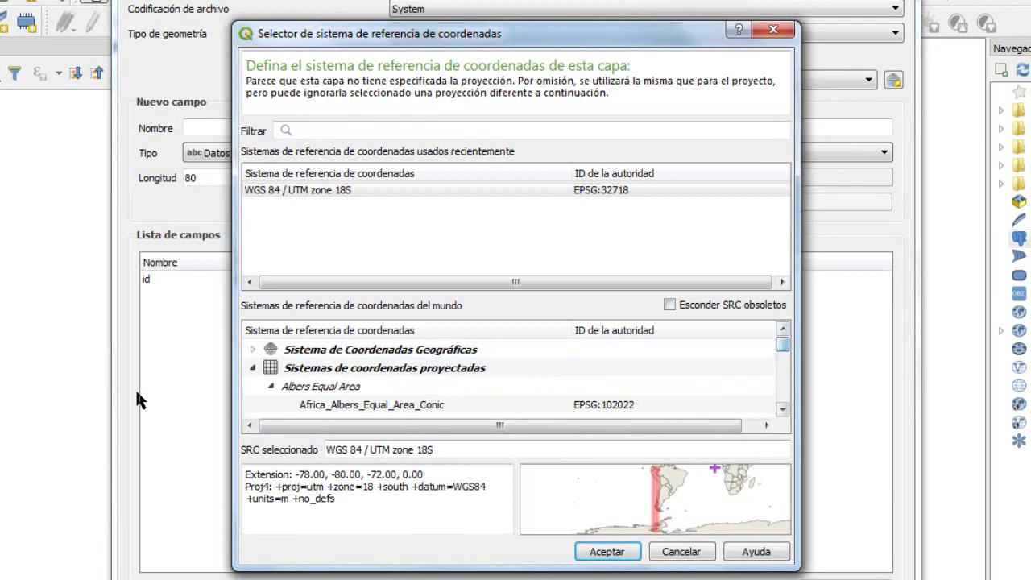
click(250, 367)
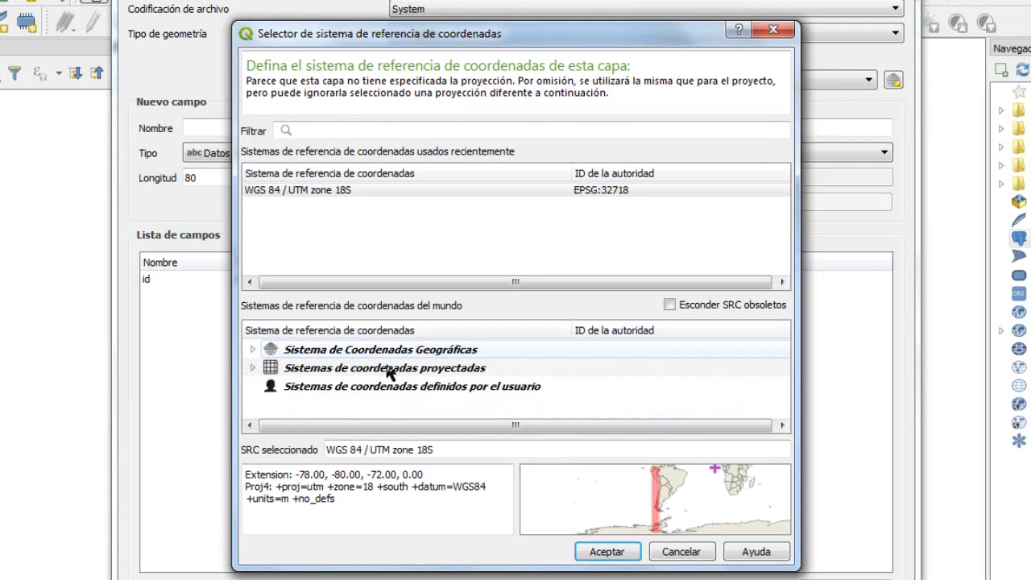
click(252, 367)
Collapse the projection groups from Albers Equal Area through Two Point Equidistant, leaving Universal Transverse Mercator (UTM) expanded
click(270, 386)
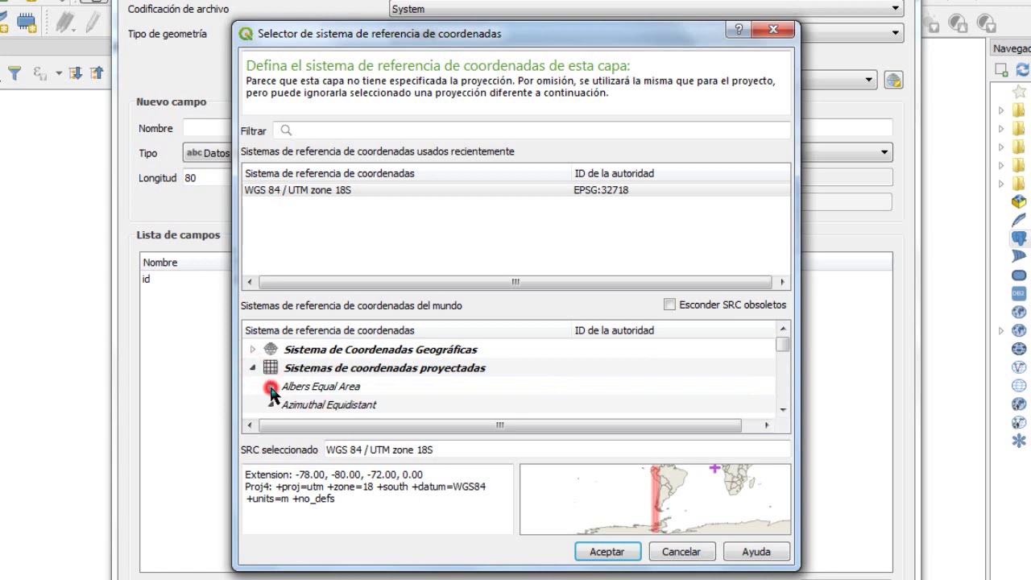
click(272, 351)
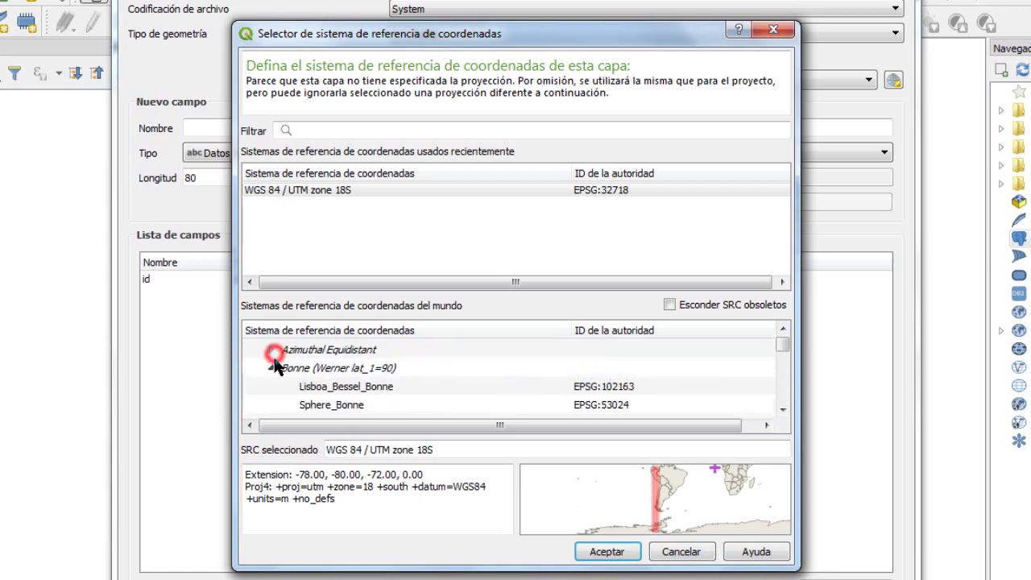
click(274, 368)
click(271, 386)
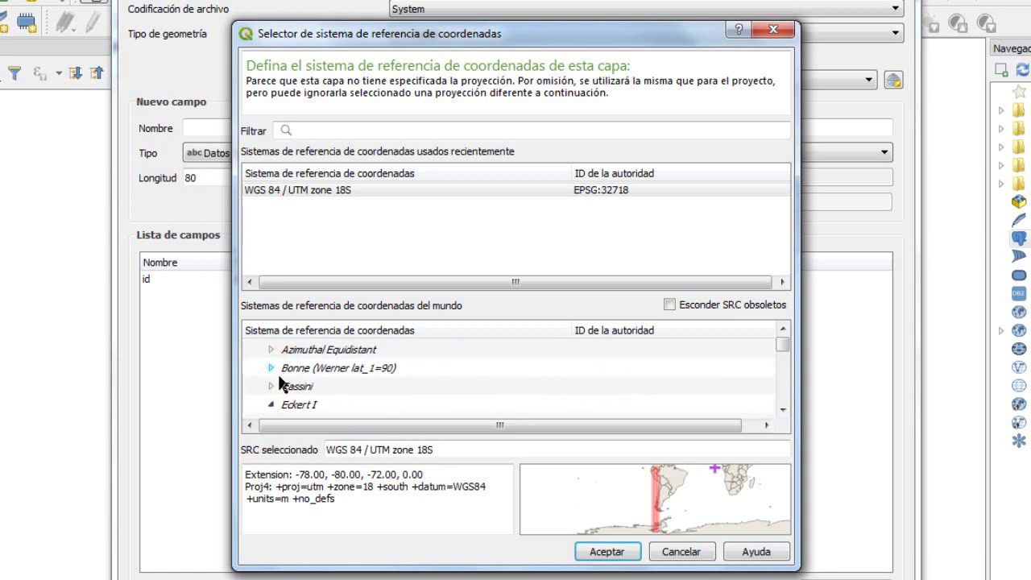
click(272, 404)
click(272, 349)
click(271, 367)
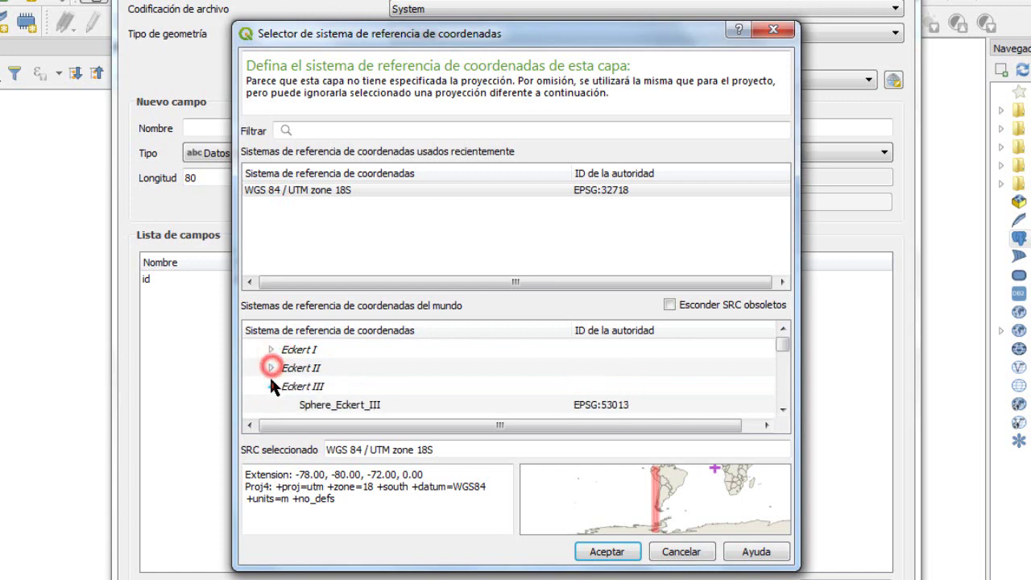
click(270, 385)
click(272, 350)
click(272, 367)
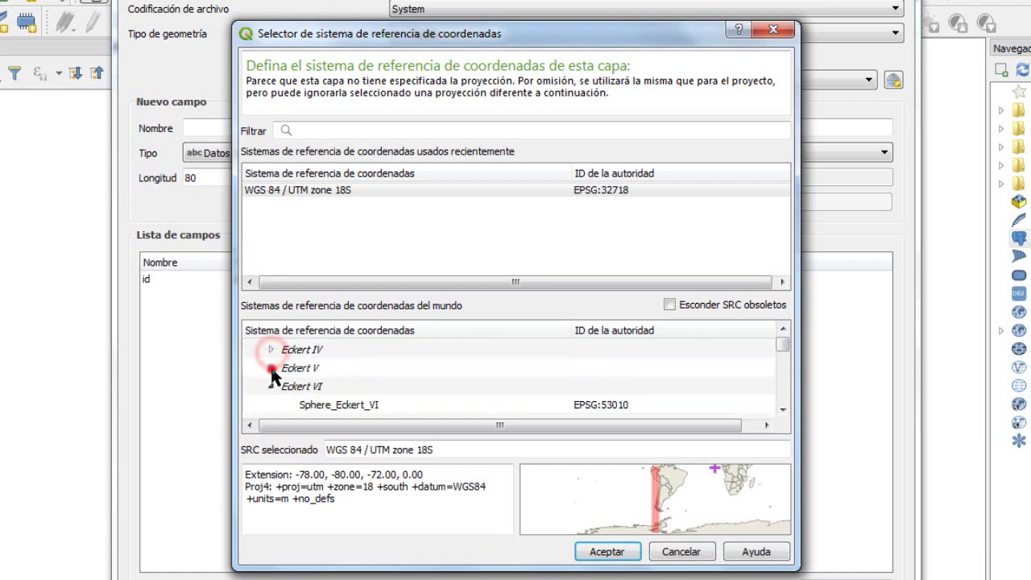
click(271, 386)
click(271, 349)
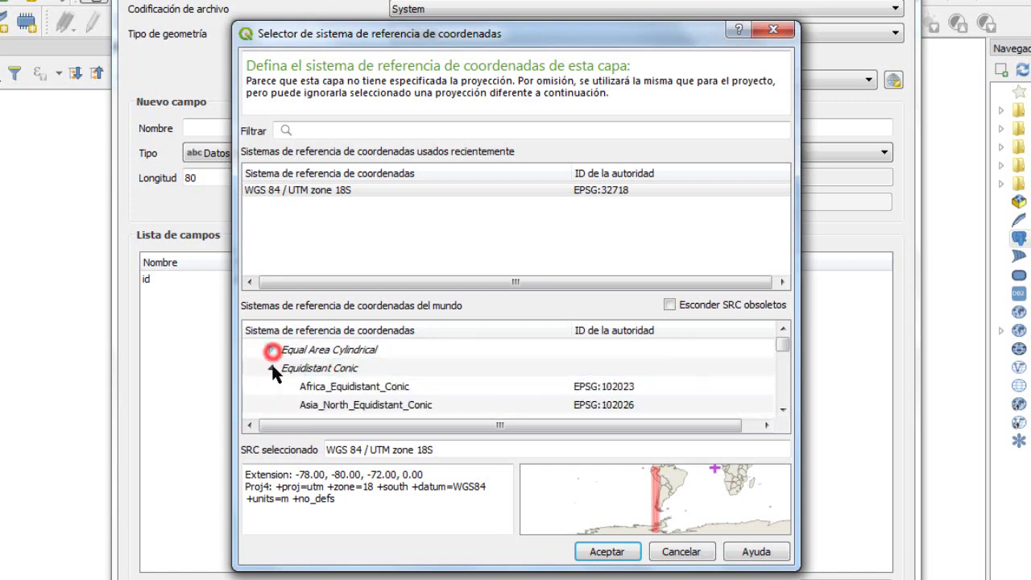
click(271, 367)
click(271, 386)
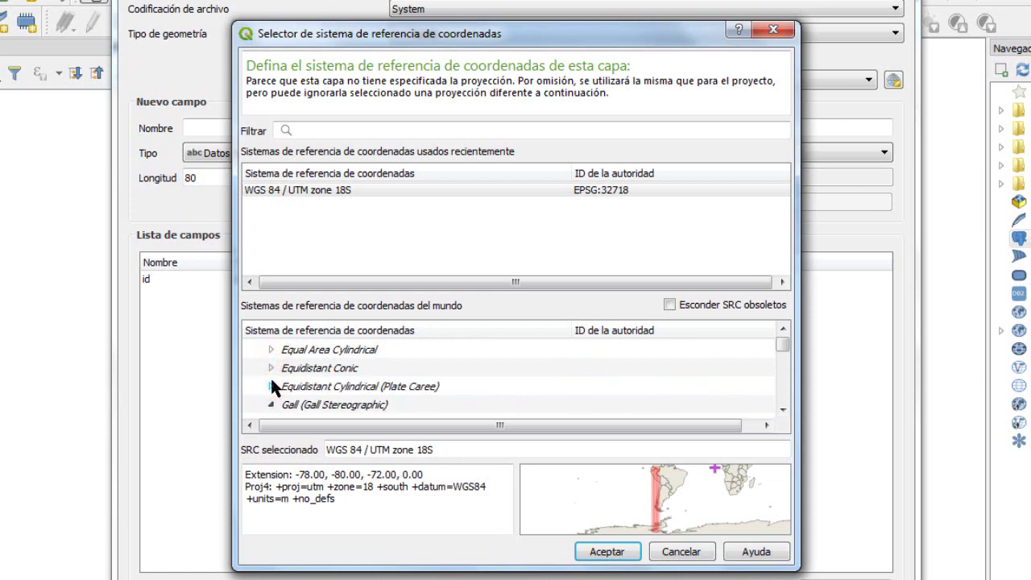
click(272, 351)
click(273, 368)
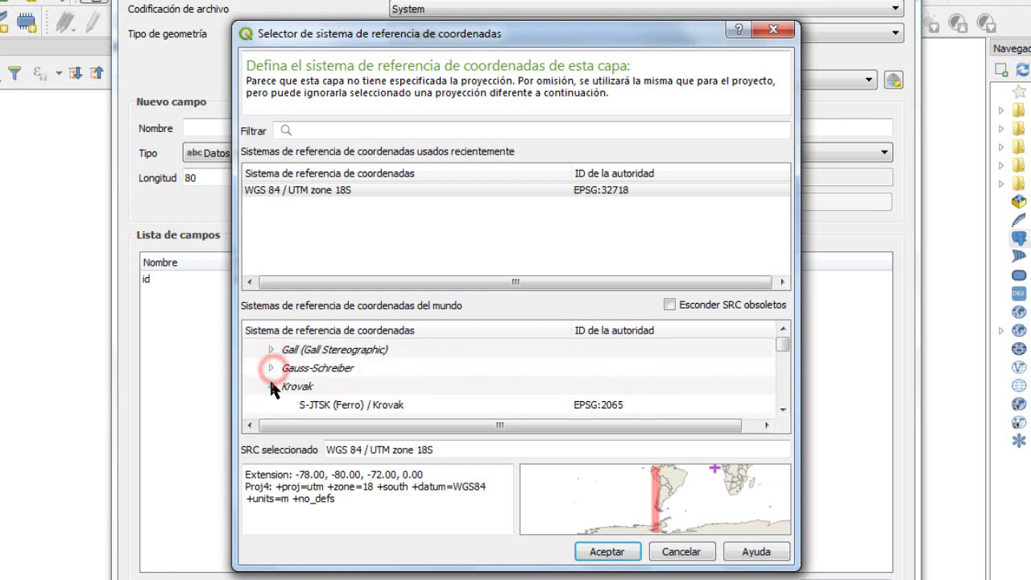
click(271, 386)
scroll(274, 375, down, 1)
click(270, 349)
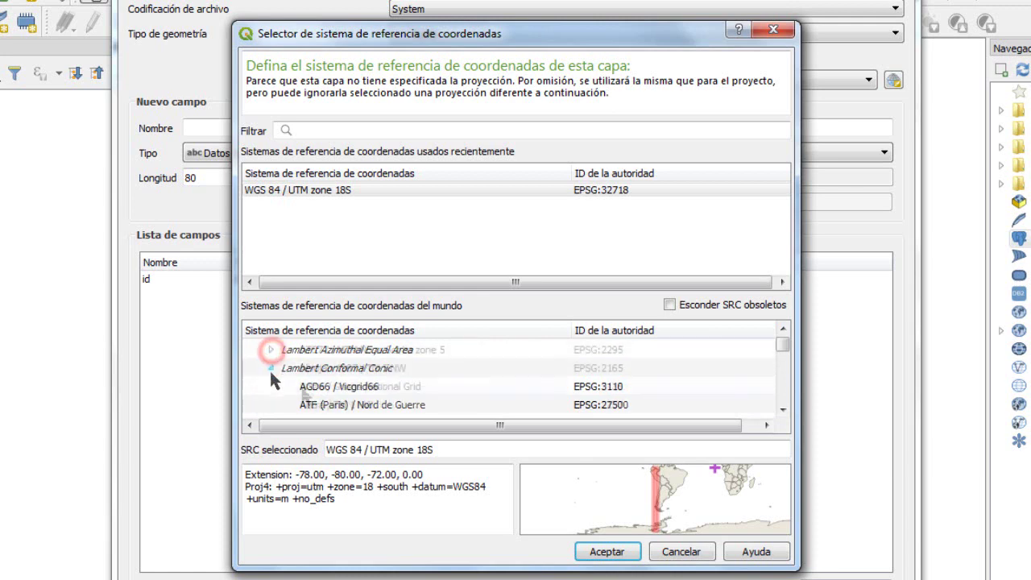
click(269, 368)
click(271, 349)
click(271, 368)
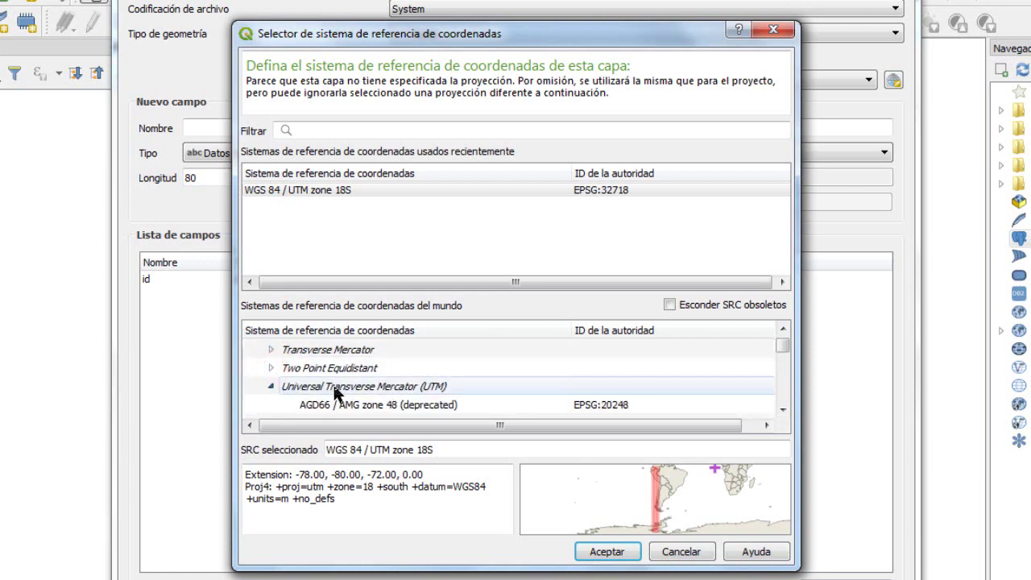
Select WGS 84 / UTM zone 18S (EPSG:32718) within the Universal Transverse Mercator (UTM) group
click(314, 388)
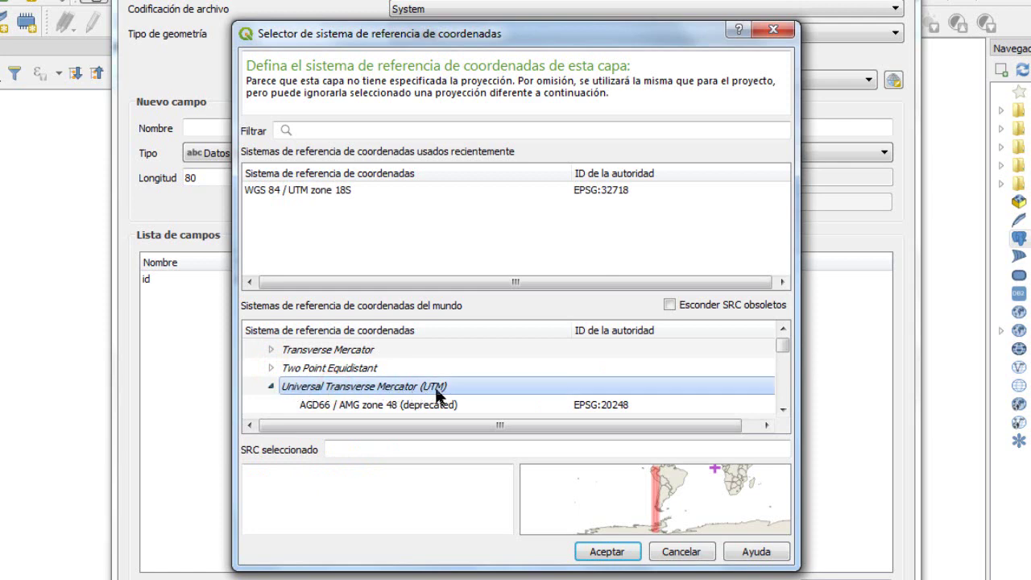
scroll(459, 351, down, 6)
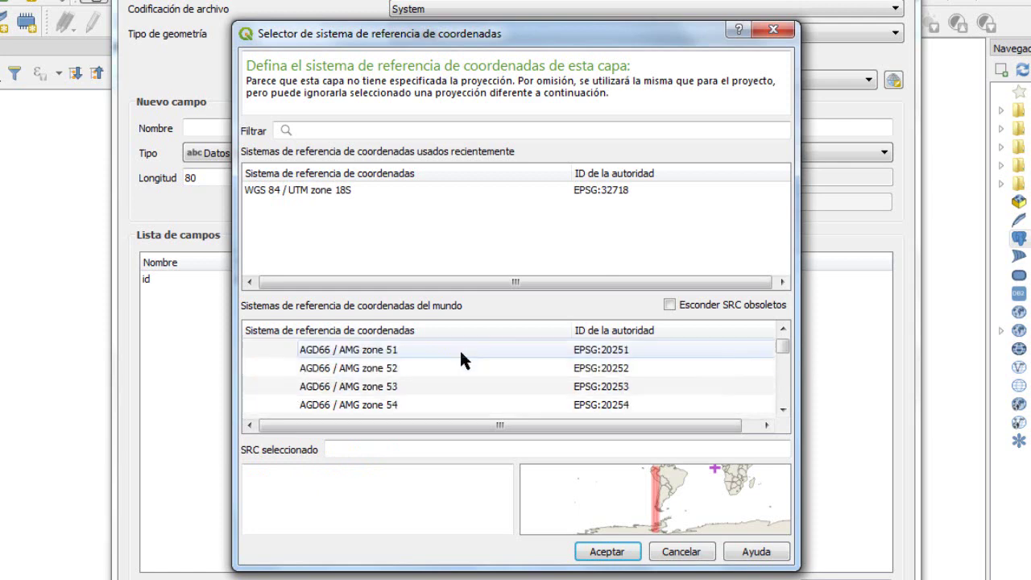
scroll(454, 348, down, 8)
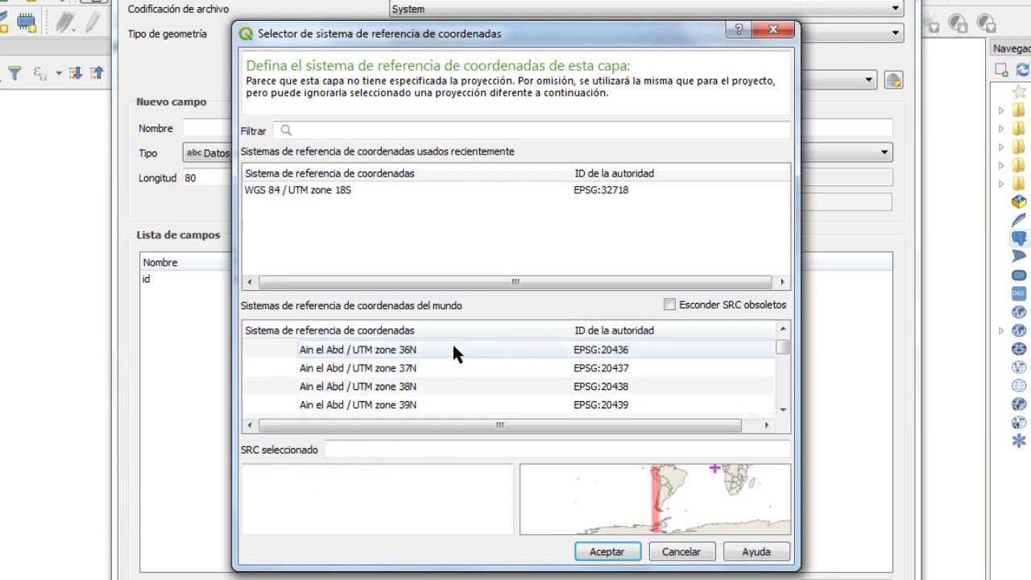
scroll(453, 349, down, 8)
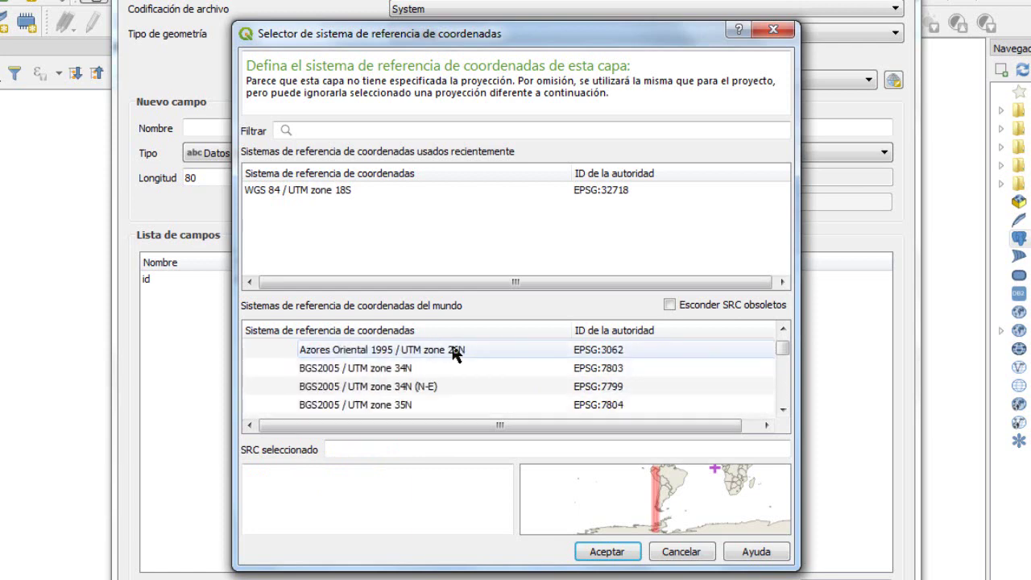
scroll(451, 352, down, 8)
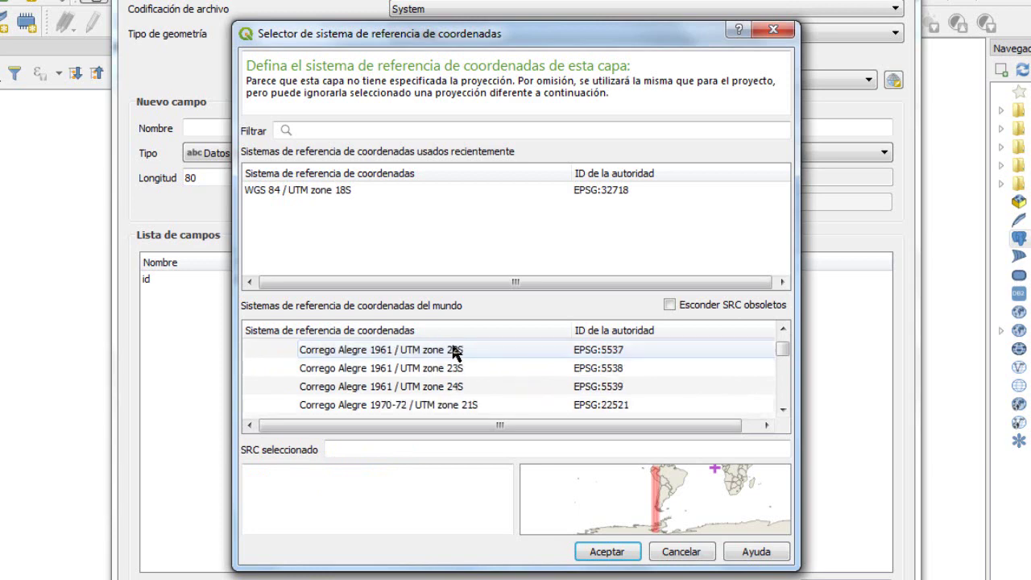
scroll(446, 340, down, 8)
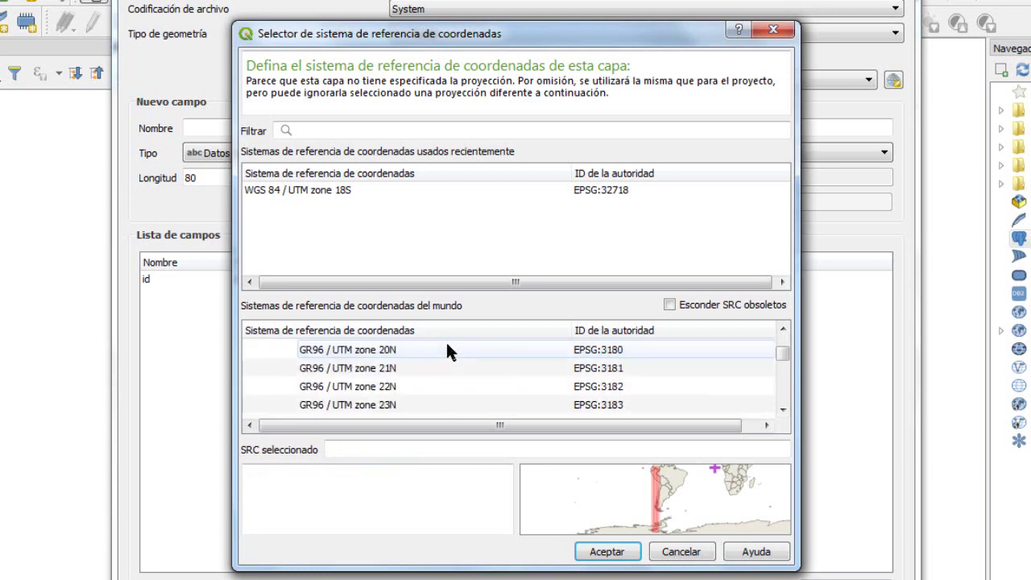
drag(783, 357, 782, 388)
scroll(416, 374, up, 14)
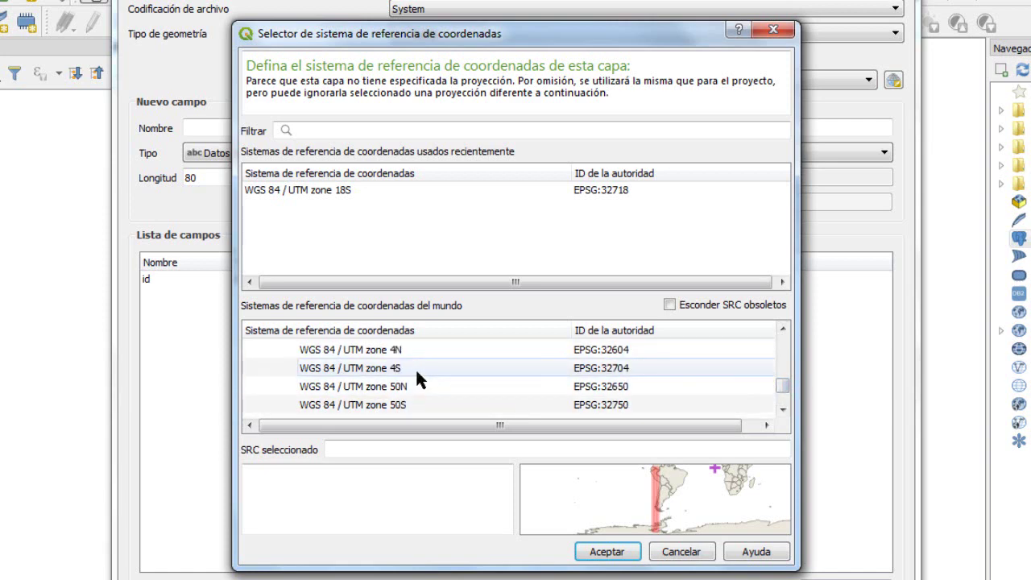
scroll(424, 372, up, 7)
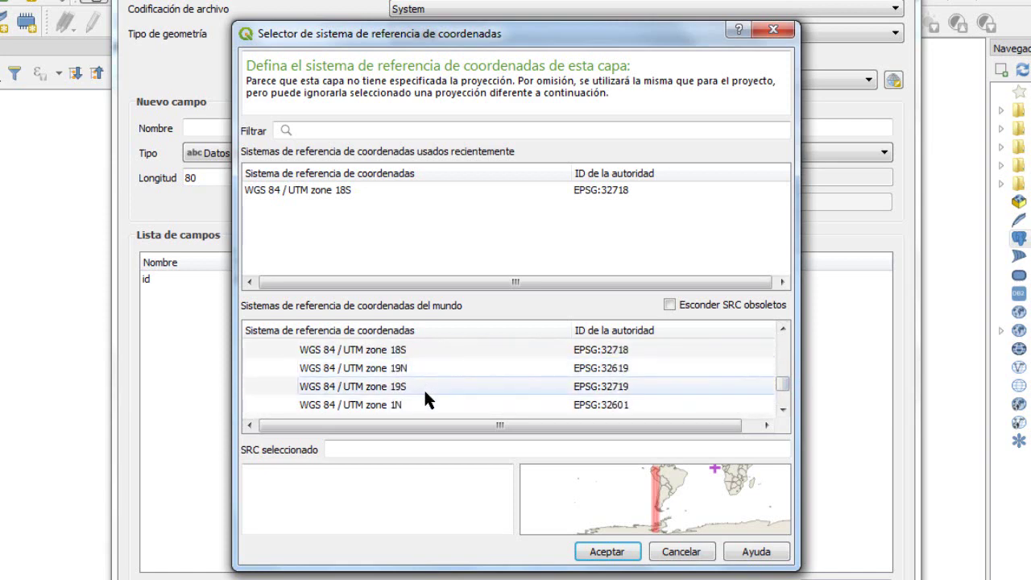
scroll(415, 387, up, 2)
scroll(406, 396, down, 1)
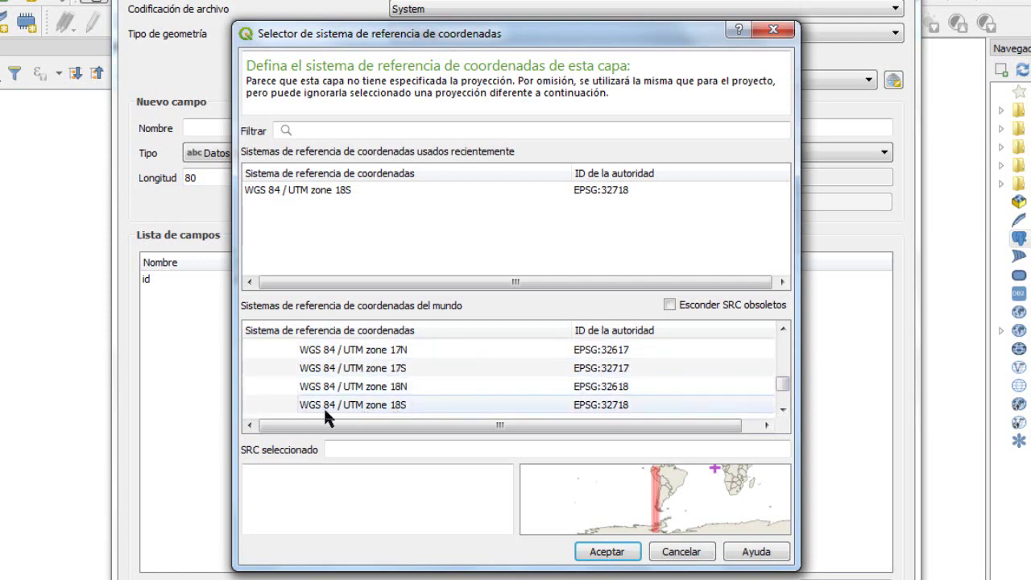
click(379, 402)
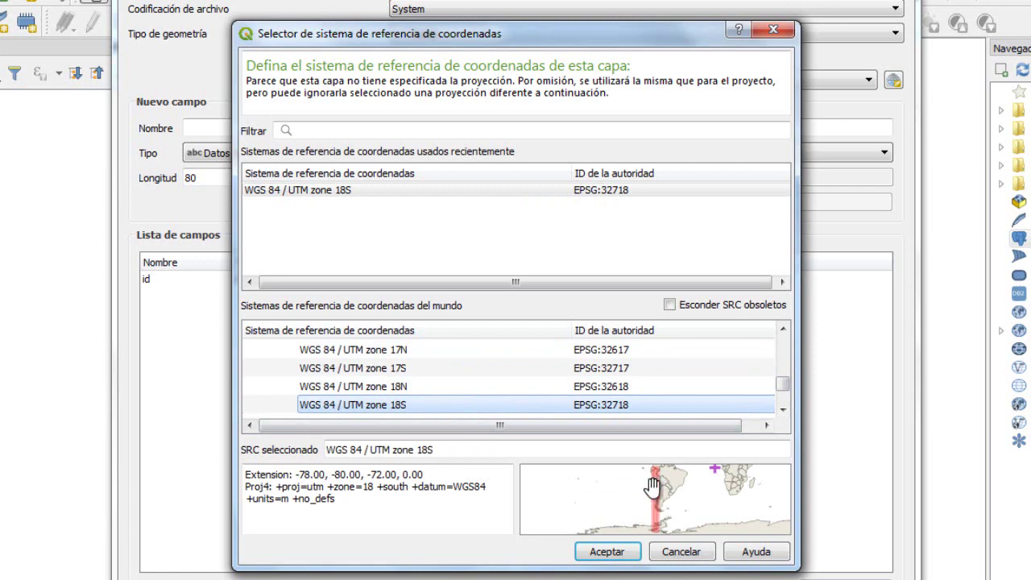
Examine the area covered by WGS 84 / UTM zone 18S on the preview map, from Peru down to southern South America
scroll(656, 482, up, 2)
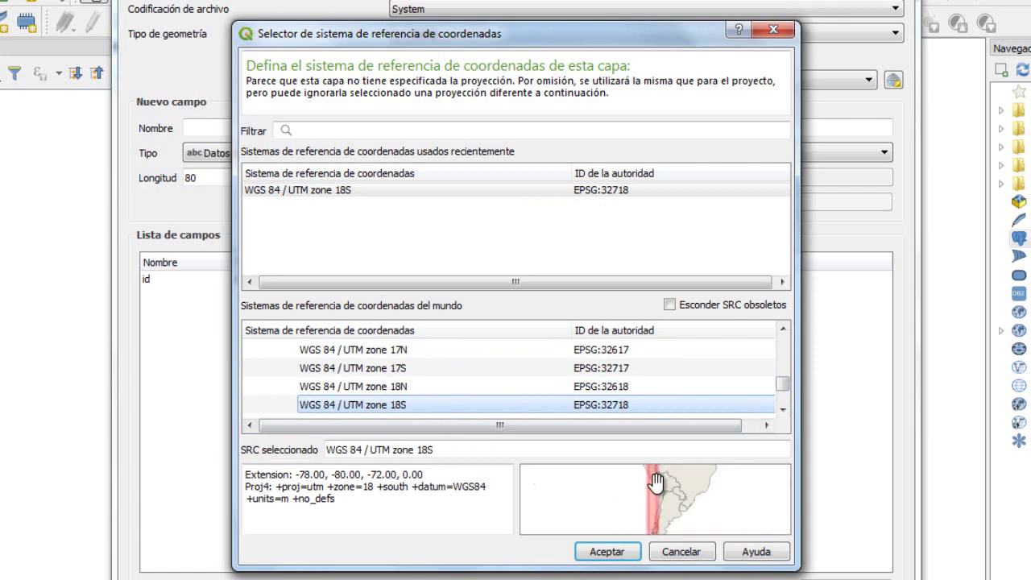
scroll(656, 482, up, 3)
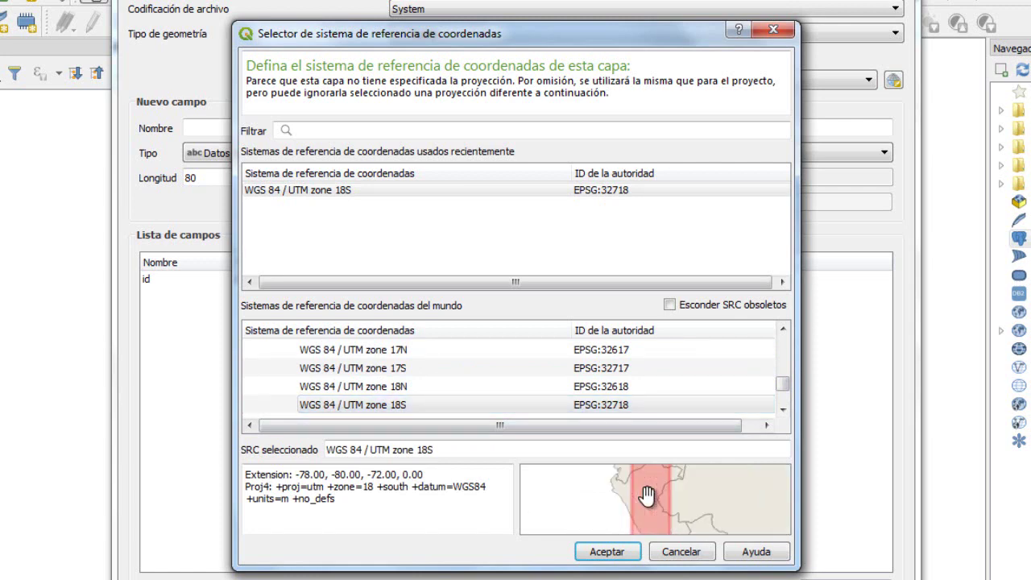
scroll(649, 500, down, 3)
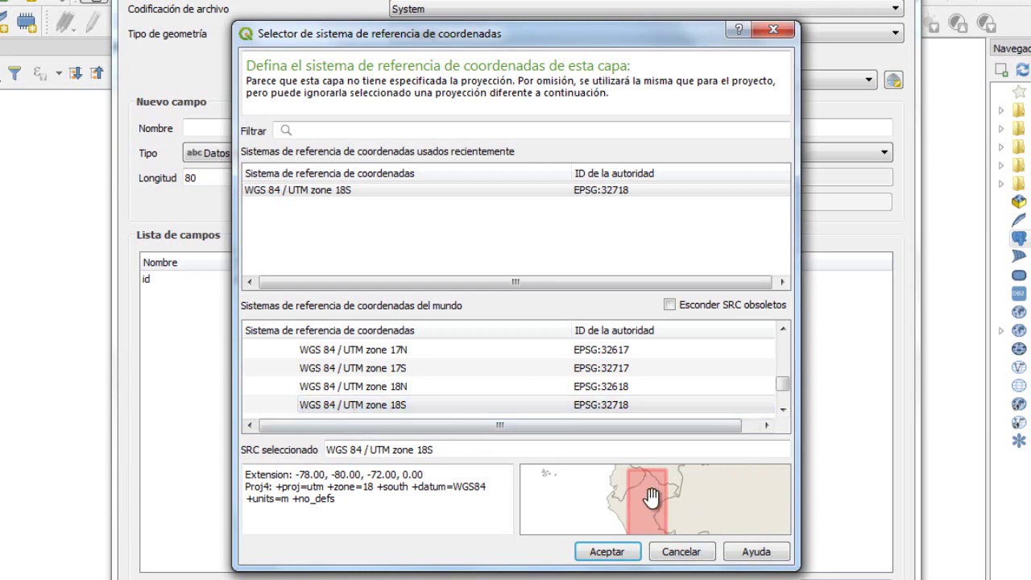
mouse_move(651, 513)
mouse_down()
mouse_move(649, 485)
mouse_move(649, 516)
mouse_up()
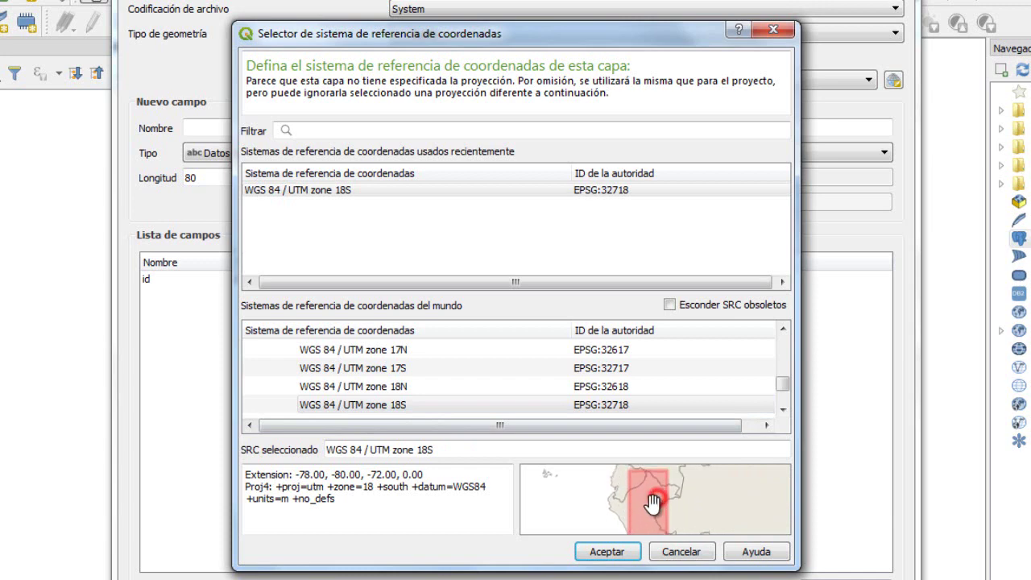
scroll(658, 498, down, 3)
drag(650, 522, 650, 479)
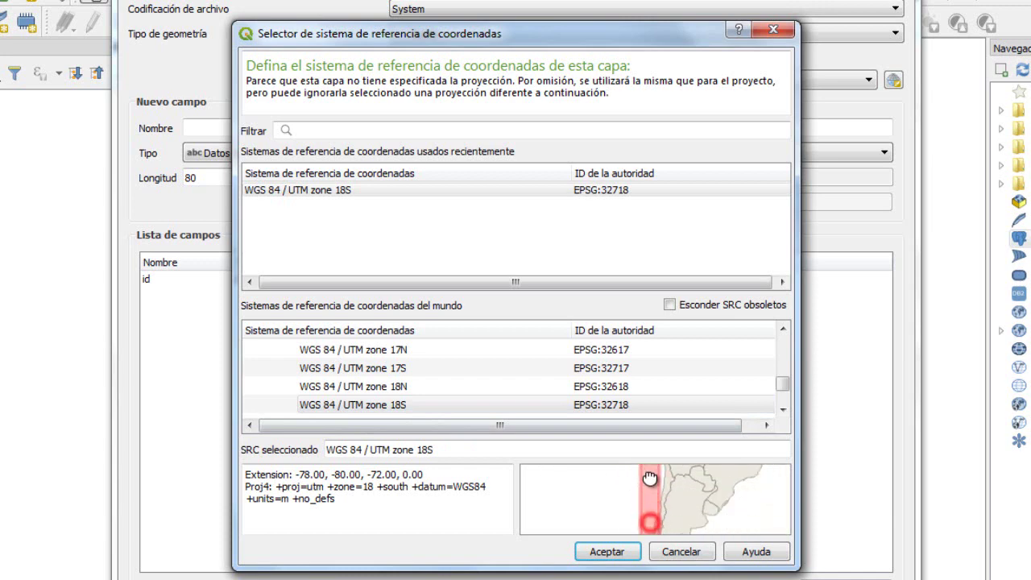
drag(650, 523, 650, 483)
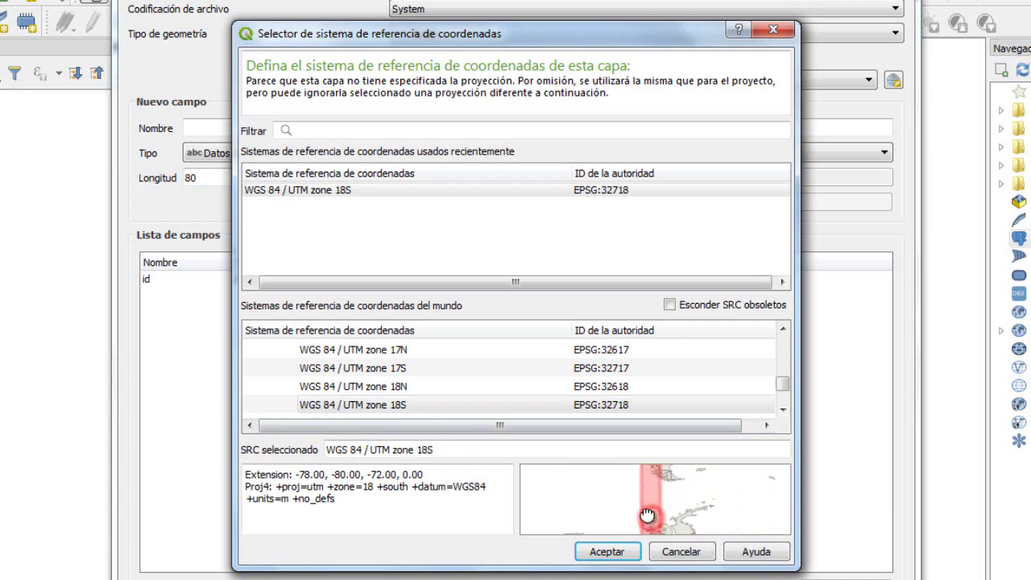
drag(649, 520, 653, 552)
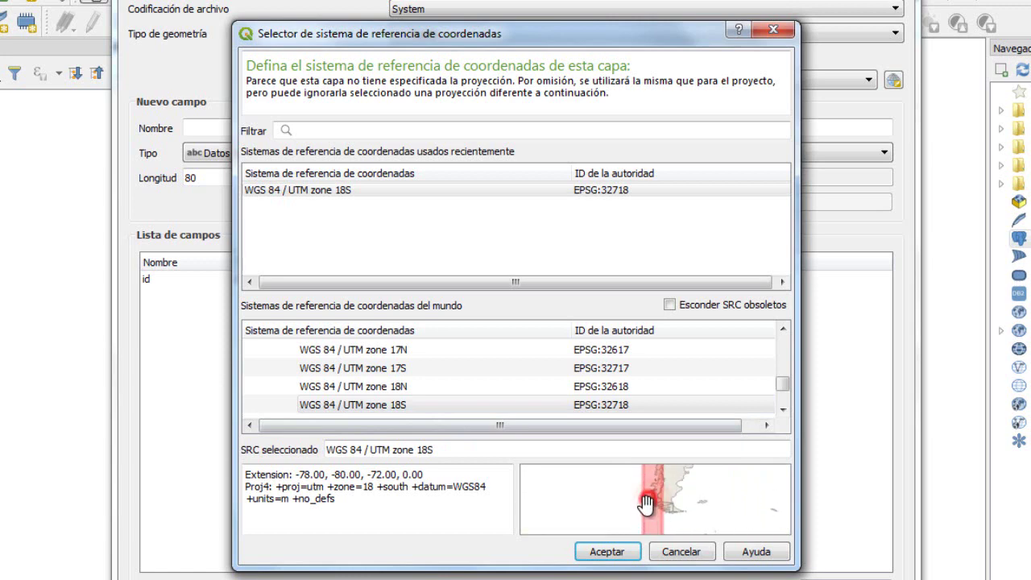
drag(649, 482, 651, 546)
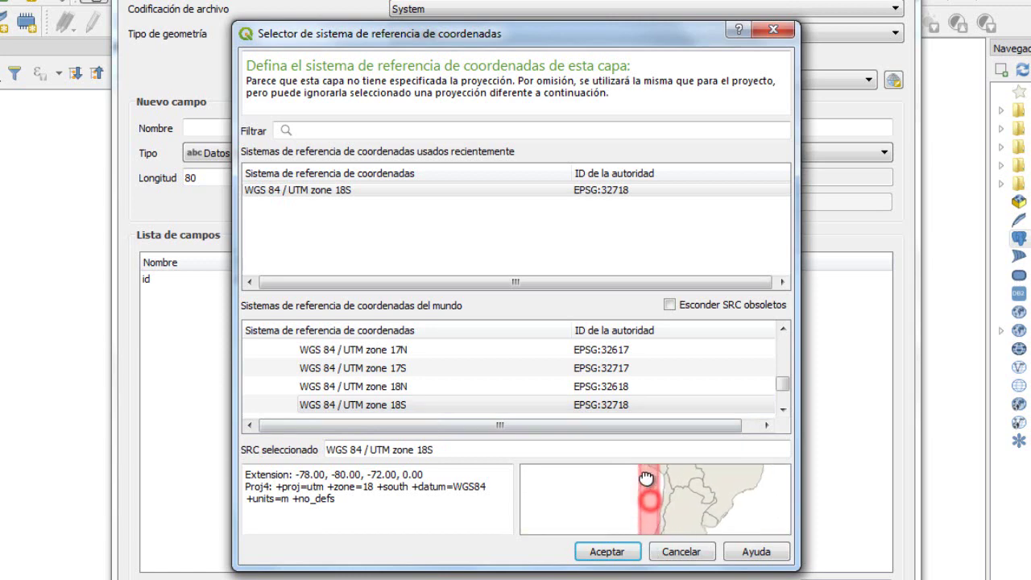
mouse_move(646, 511)
mouse_down()
mouse_move(644, 484)
mouse_move(649, 548)
mouse_move(636, 493)
mouse_up()
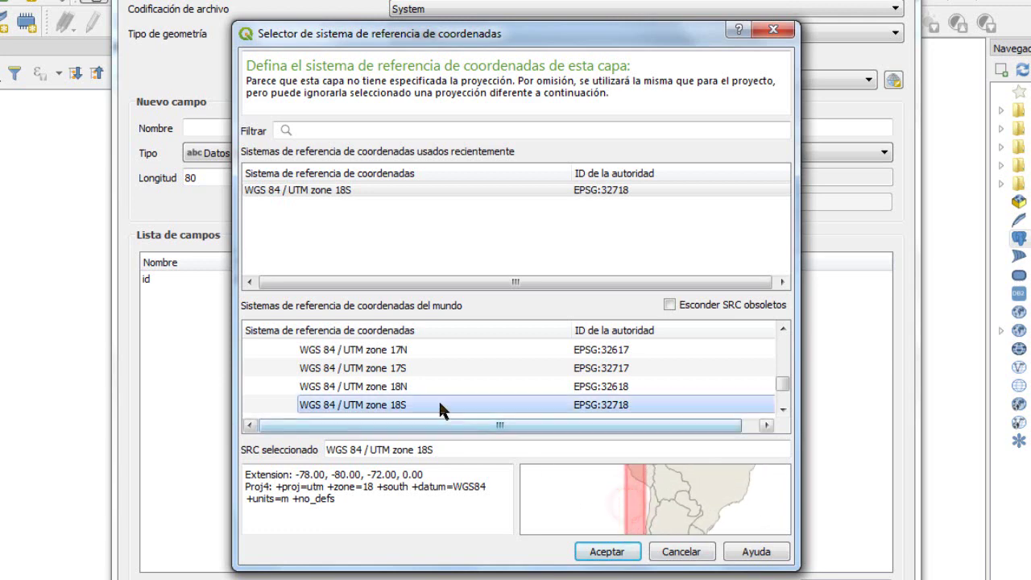
Preview the coverage of WGS 84 / UTM zones 17N and 17S, examining zone 17S closely on the map
click(405, 352)
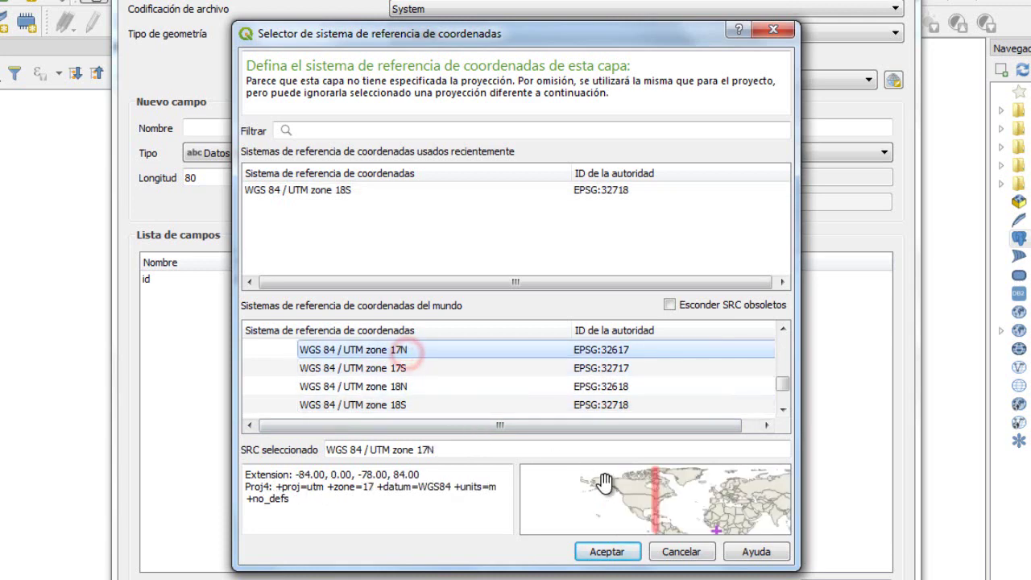
click(399, 371)
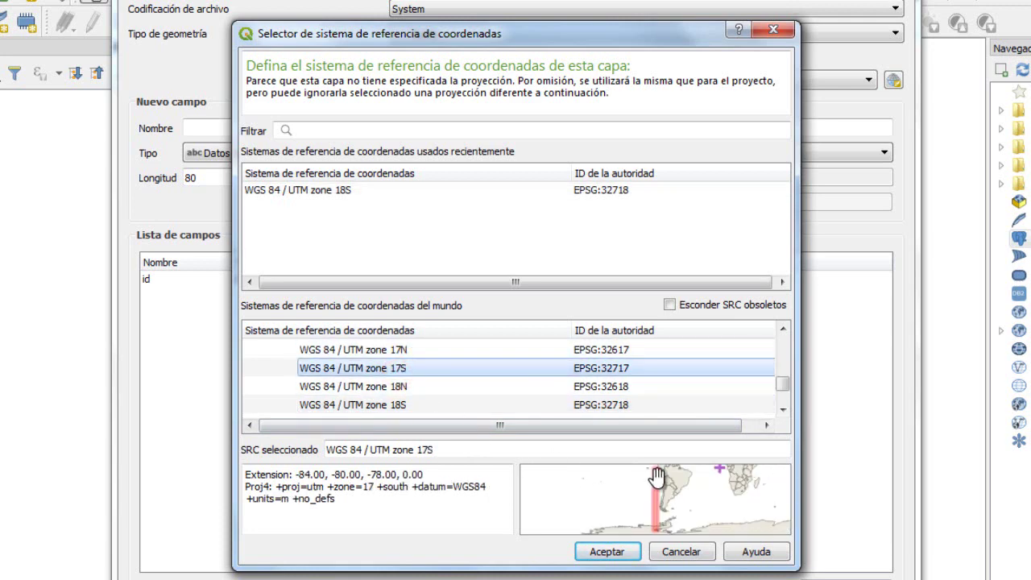
scroll(657, 477, up, 5)
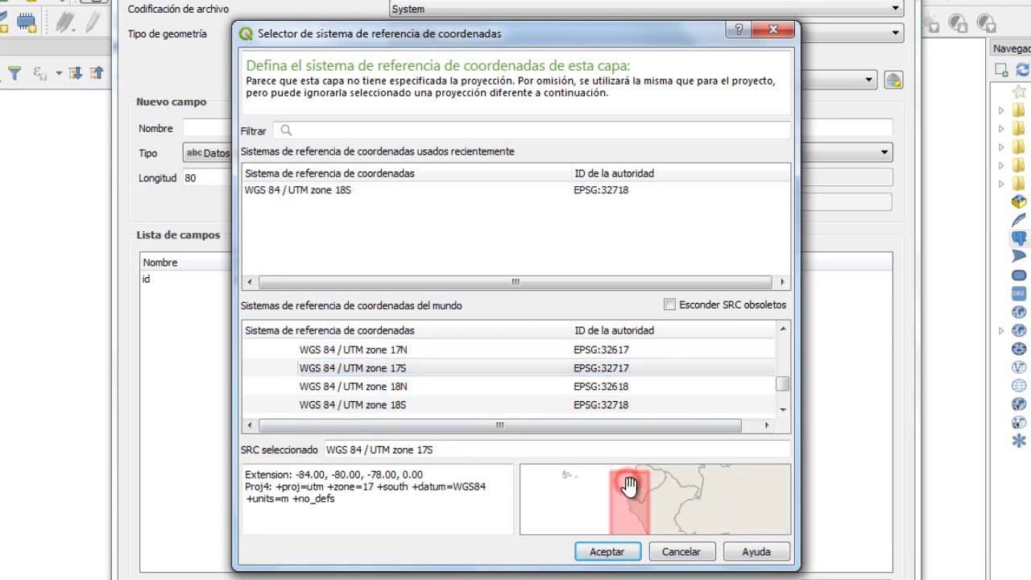
mouse_move(629, 485)
mouse_down()
mouse_move(609, 501)
mouse_move(619, 503)
mouse_move(620, 488)
mouse_move(634, 509)
mouse_move(614, 528)
mouse_move(631, 495)
mouse_up()
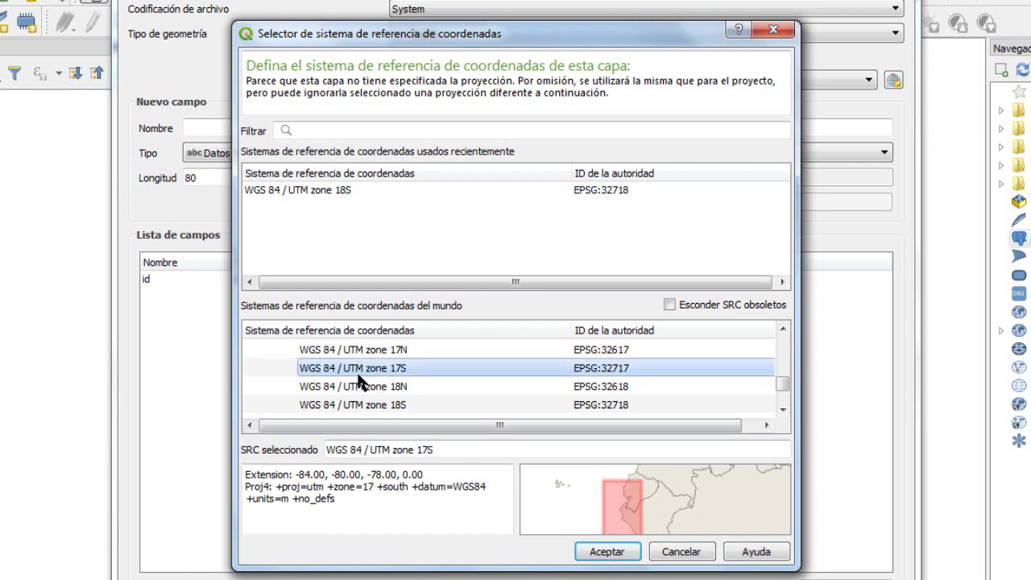
Assign WGS 84 / UTM zone 18S (EPSG:32718) as the layer's coordinate reference system after checking its extent
click(381, 405)
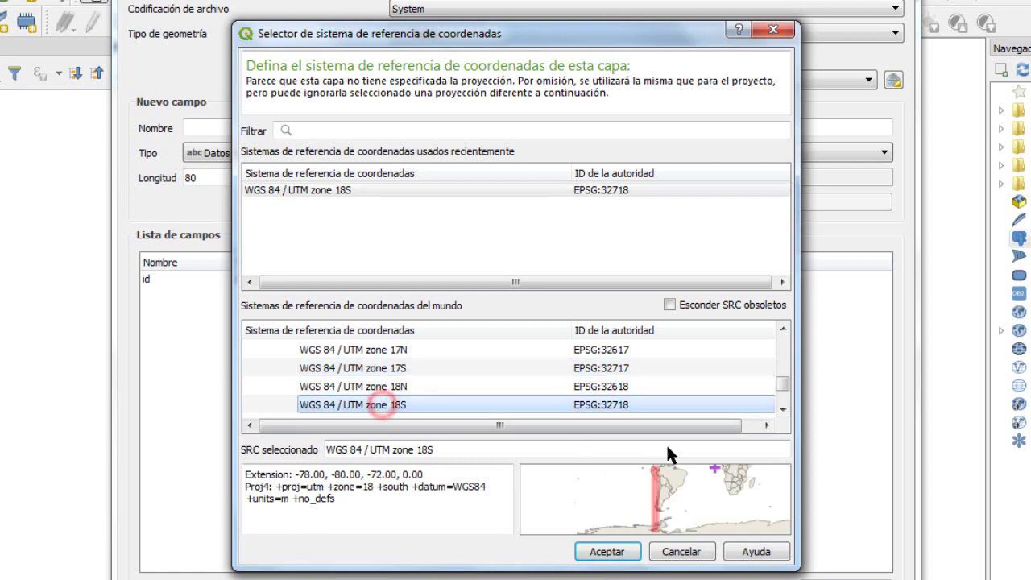
scroll(668, 489, up, 4)
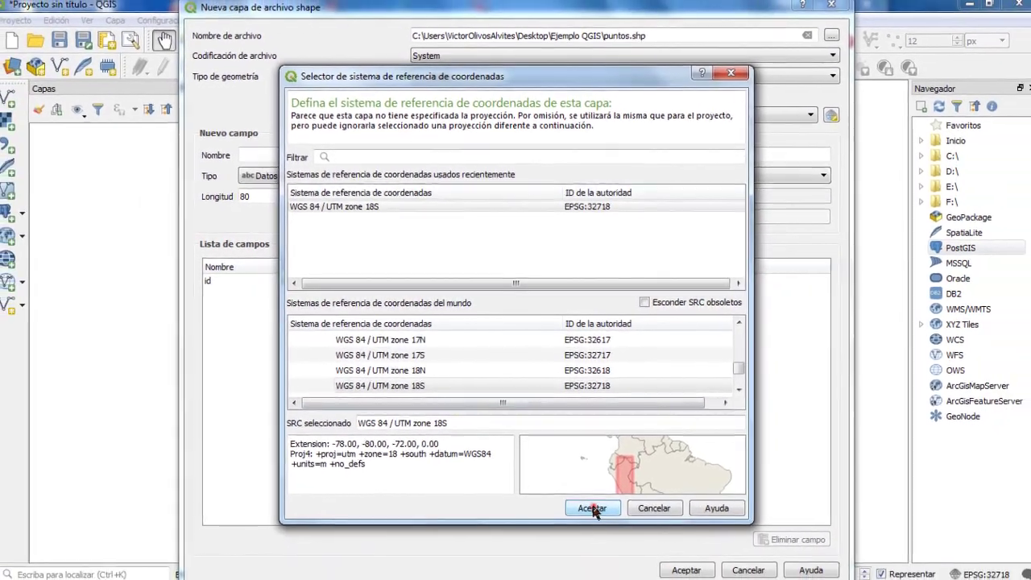
click(604, 542)
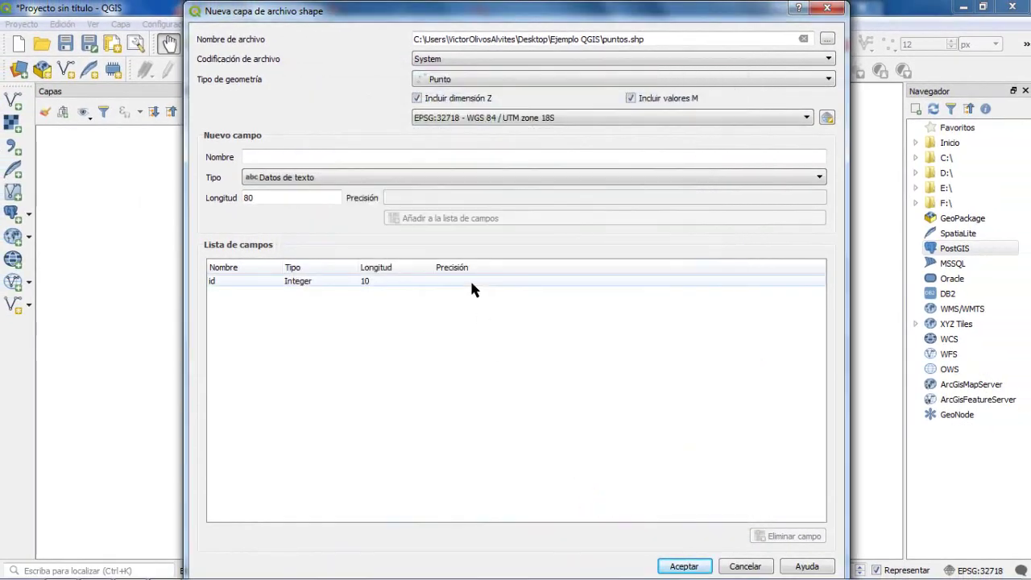
Add a field named nombre to the field list, with type Datos de texto and length 80
click(300, 157)
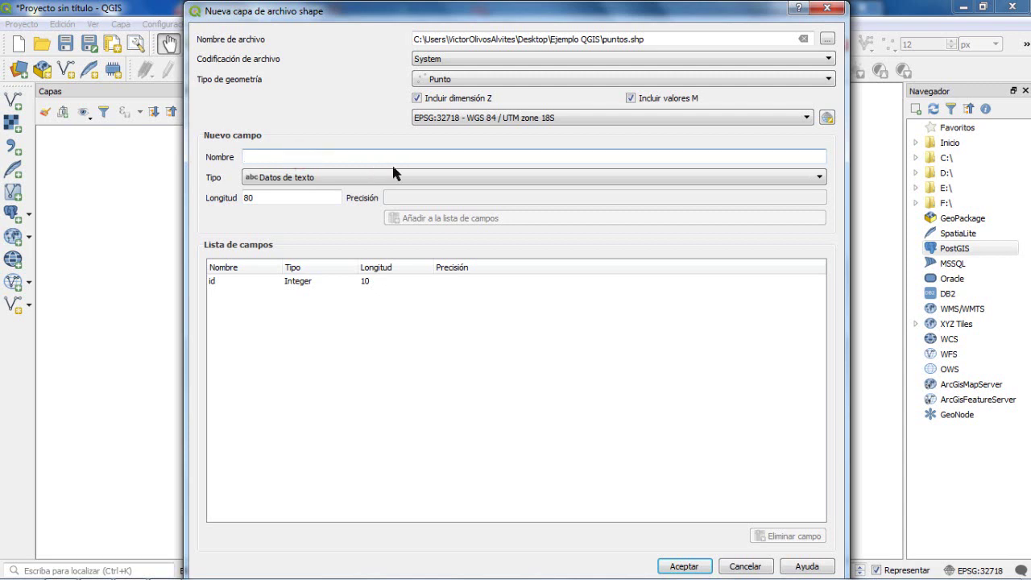
text(no)
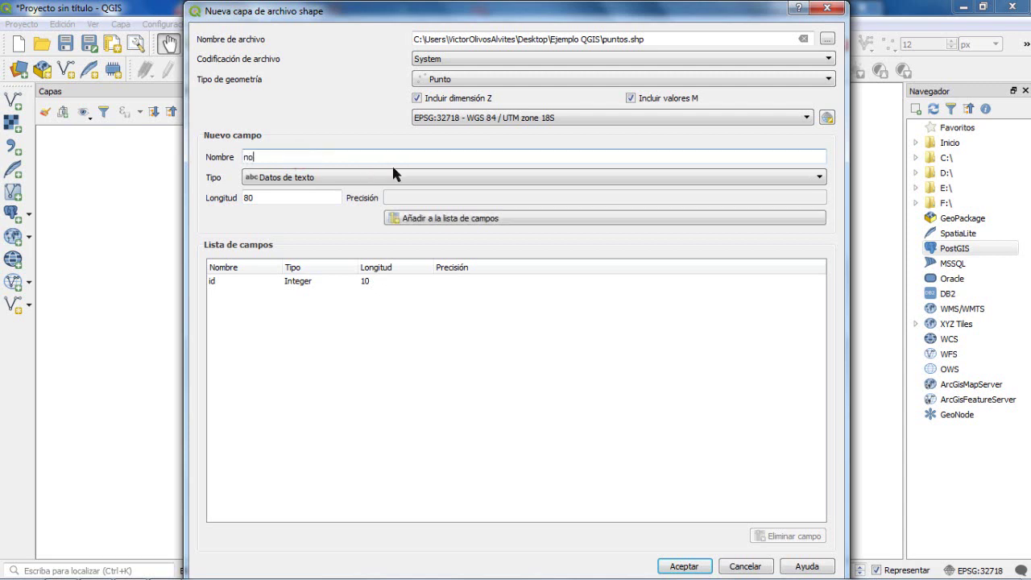
text(mbre)
click(396, 183)
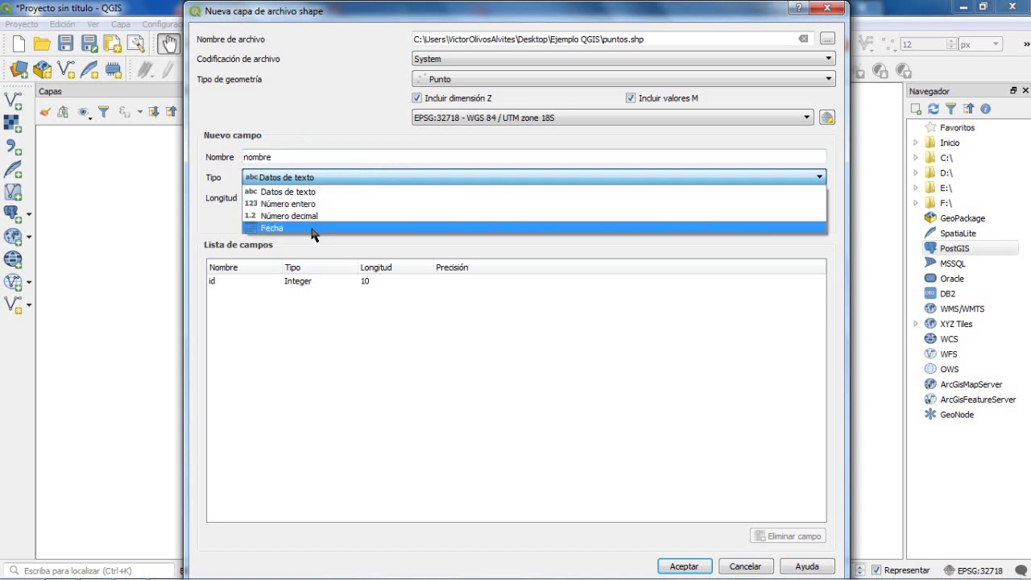
click(331, 112)
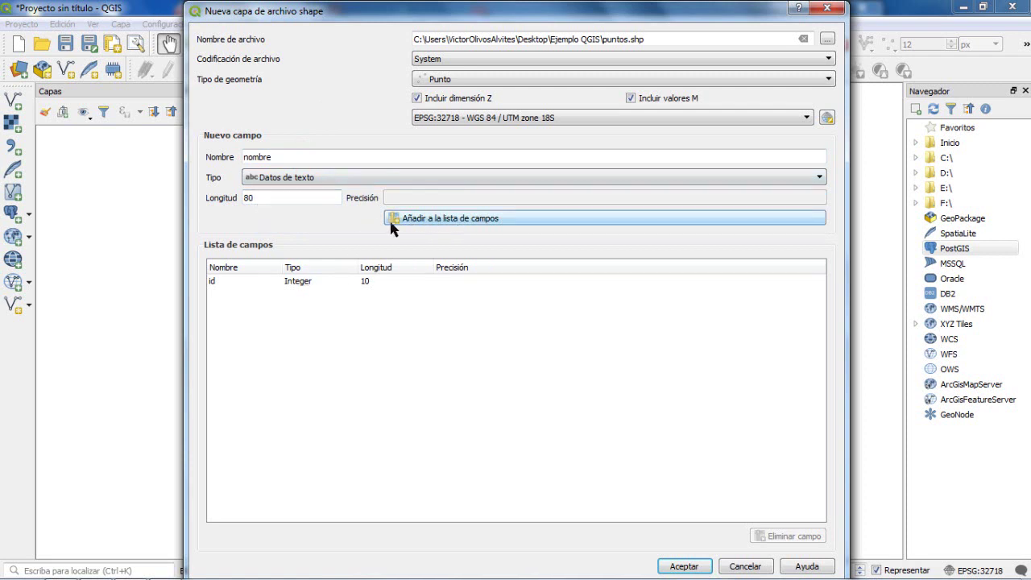
click(473, 220)
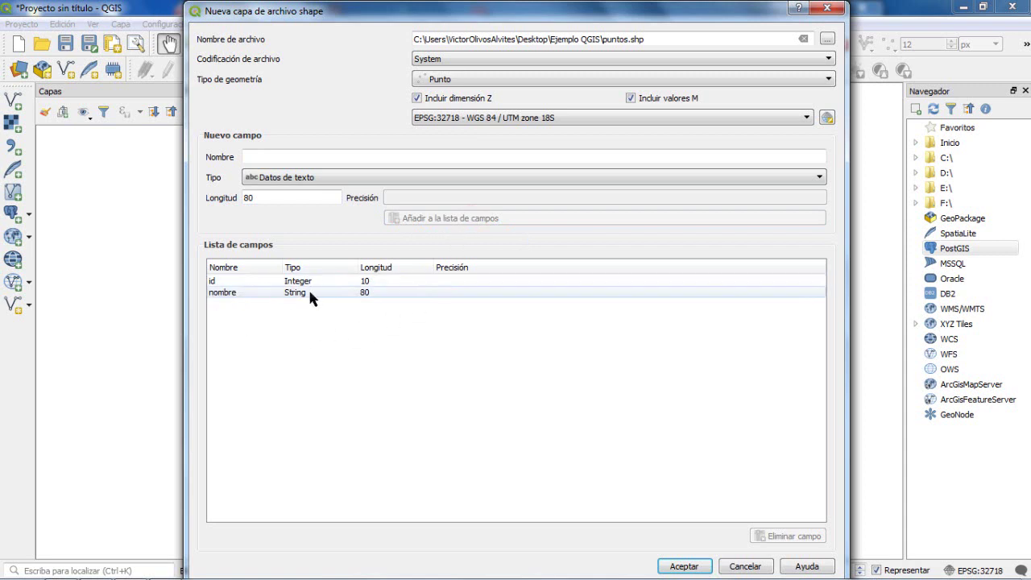
Create the puntos shapefile layer with the defined fields and turn on editing for it
click(248, 290)
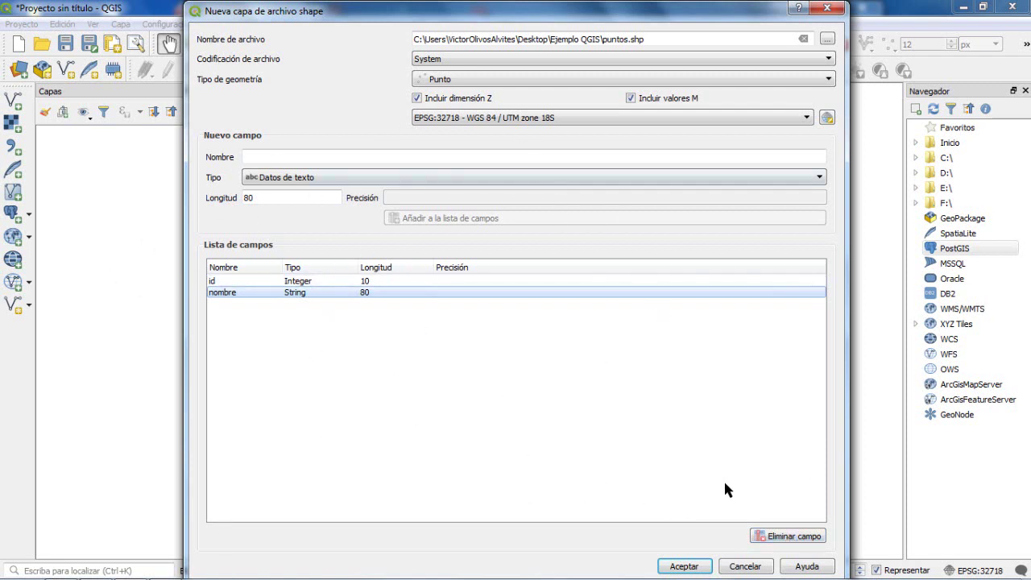
click(682, 566)
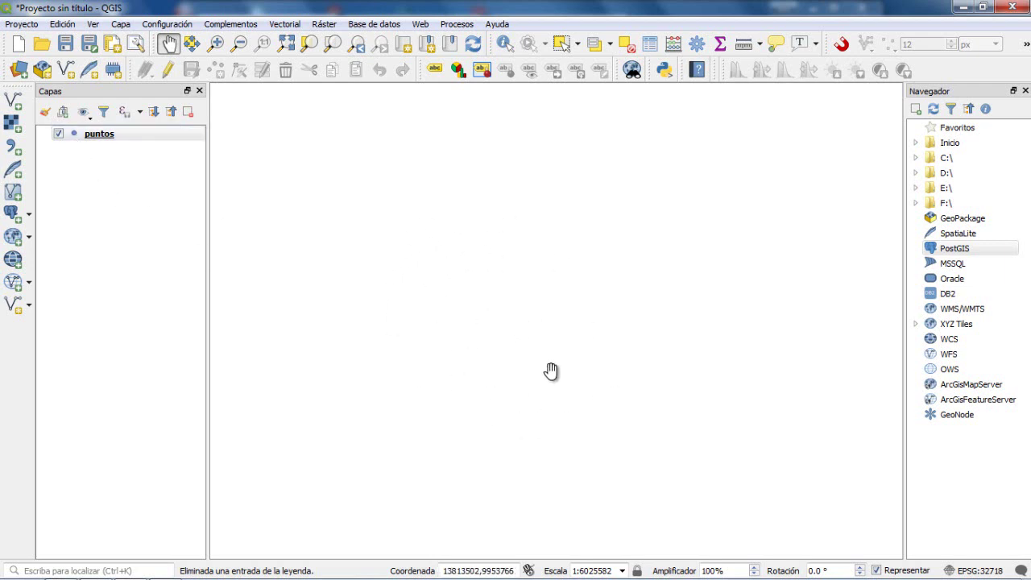
right_click(95, 135)
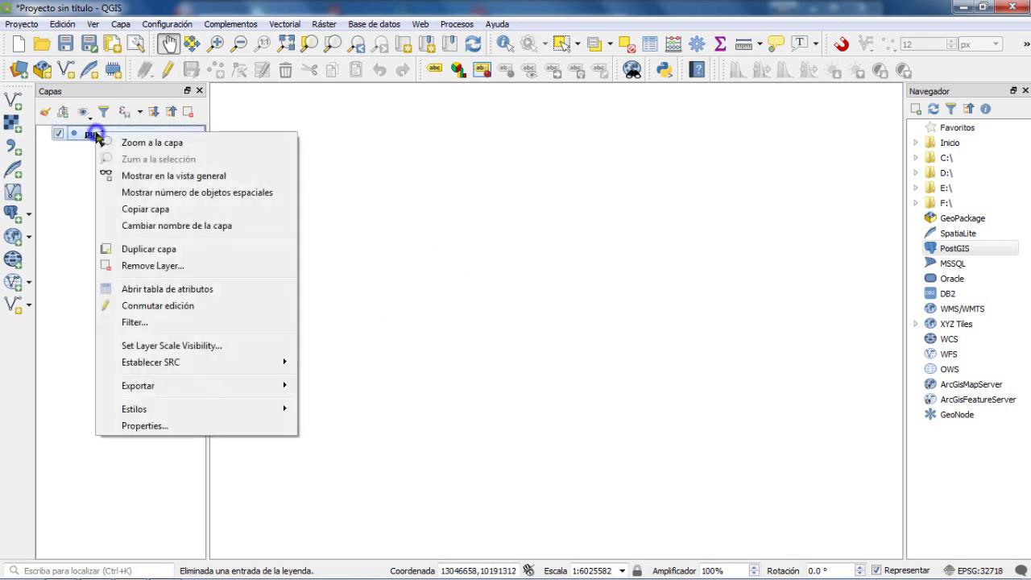
click(156, 307)
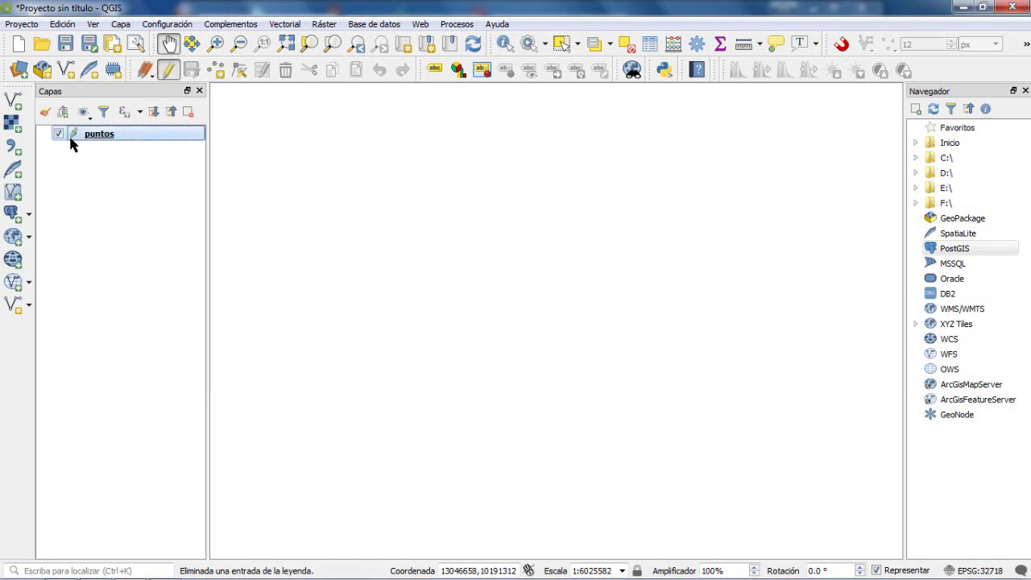
Add a point in the map's upper-left area with id 01 and nombre punto01
click(63, 24)
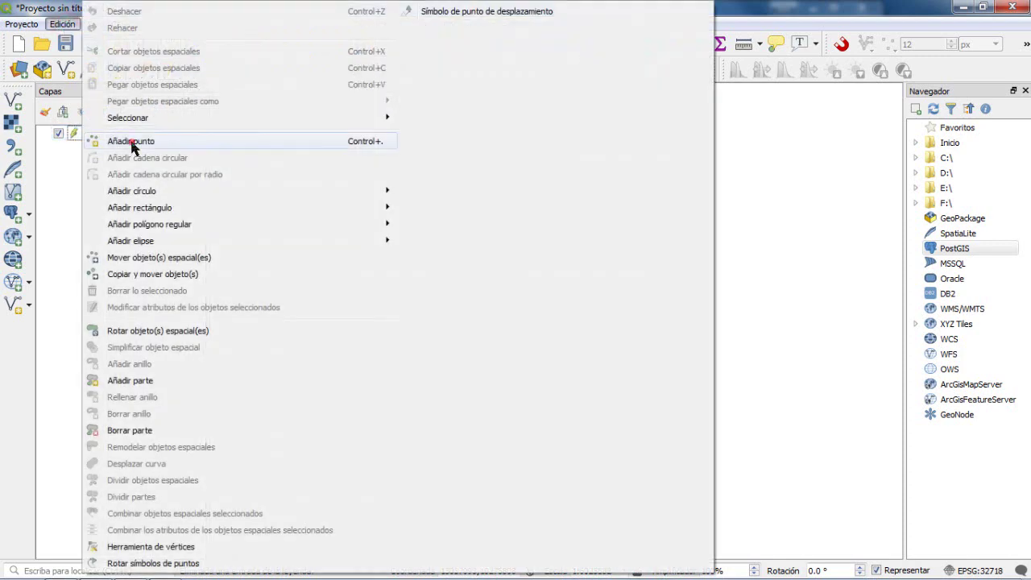
click(131, 143)
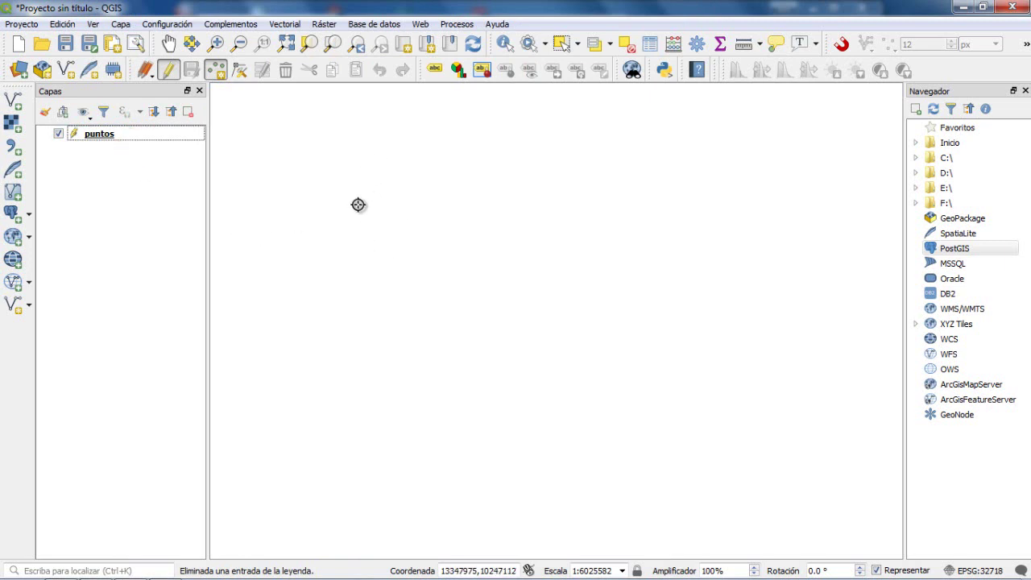
click(325, 171)
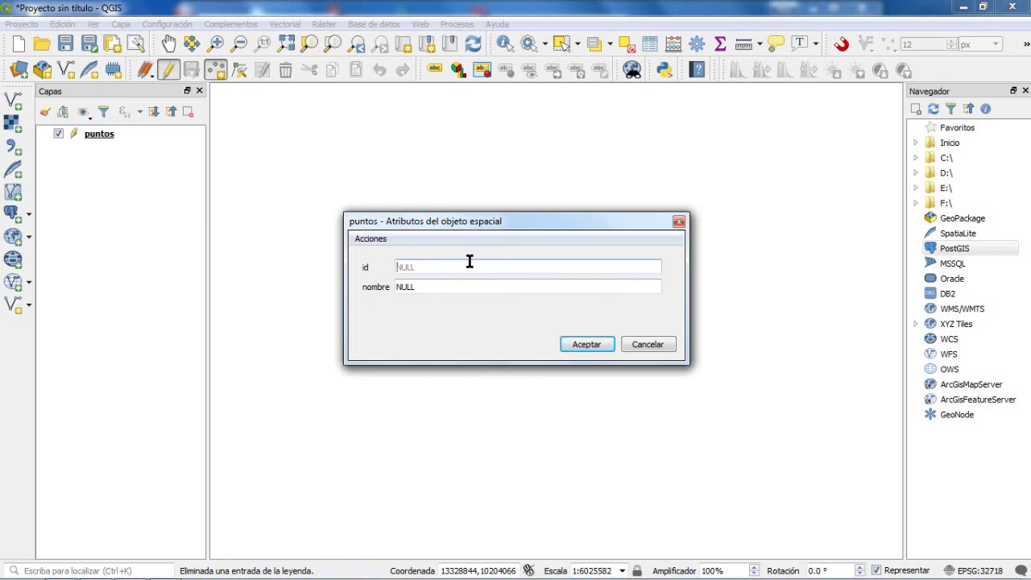
text(01)
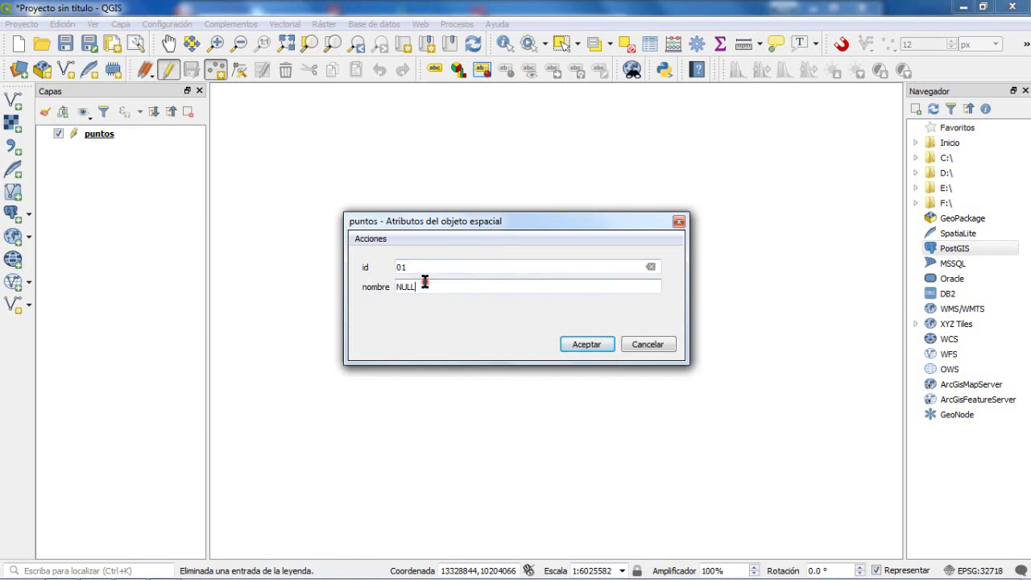
click(426, 287)
text(p)
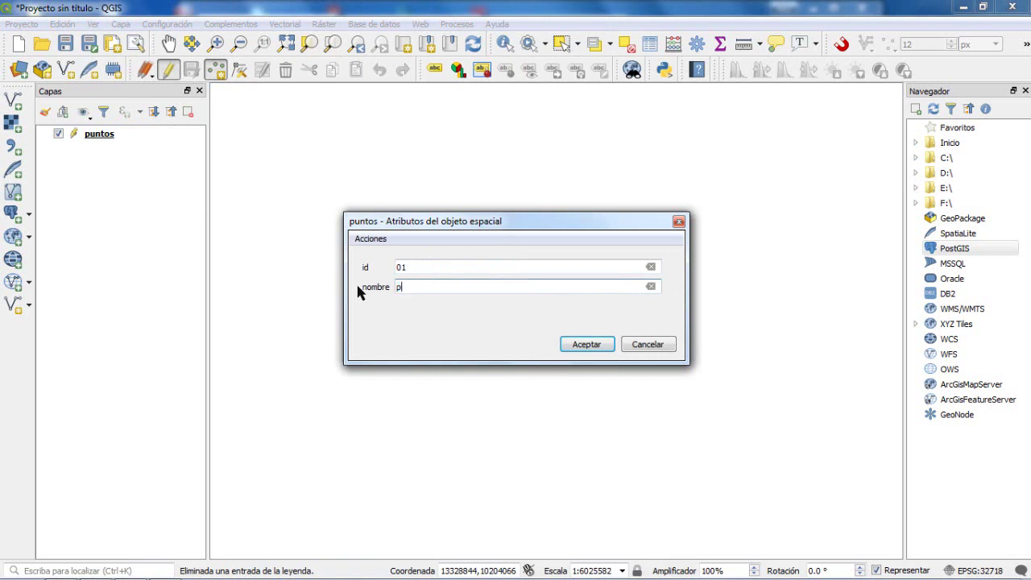
text(unto01)
click(581, 349)
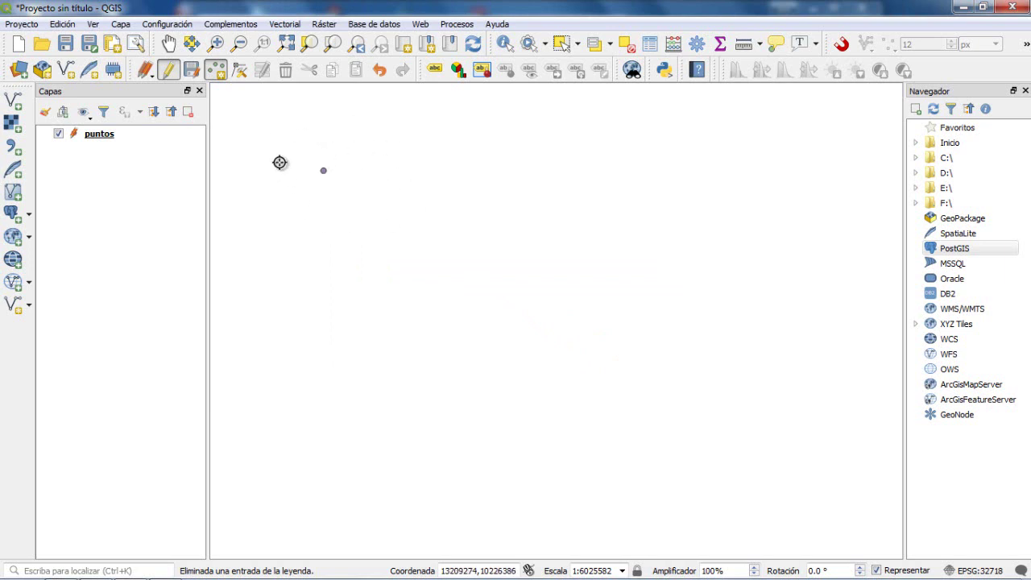
Add a second point in the map's upper-right area with id 02 and nombre punto2
click(726, 195)
text(02)
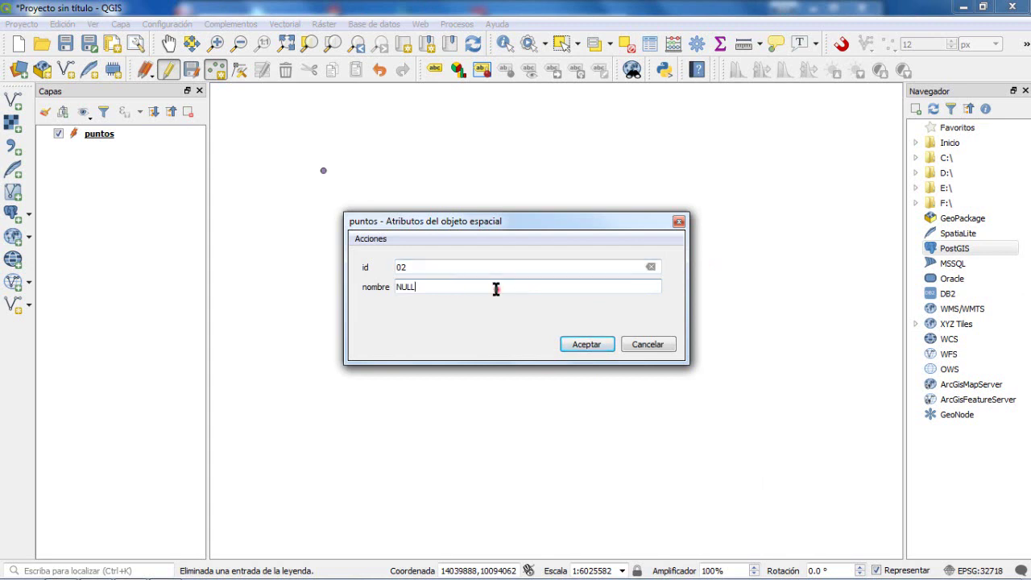
click(495, 288)
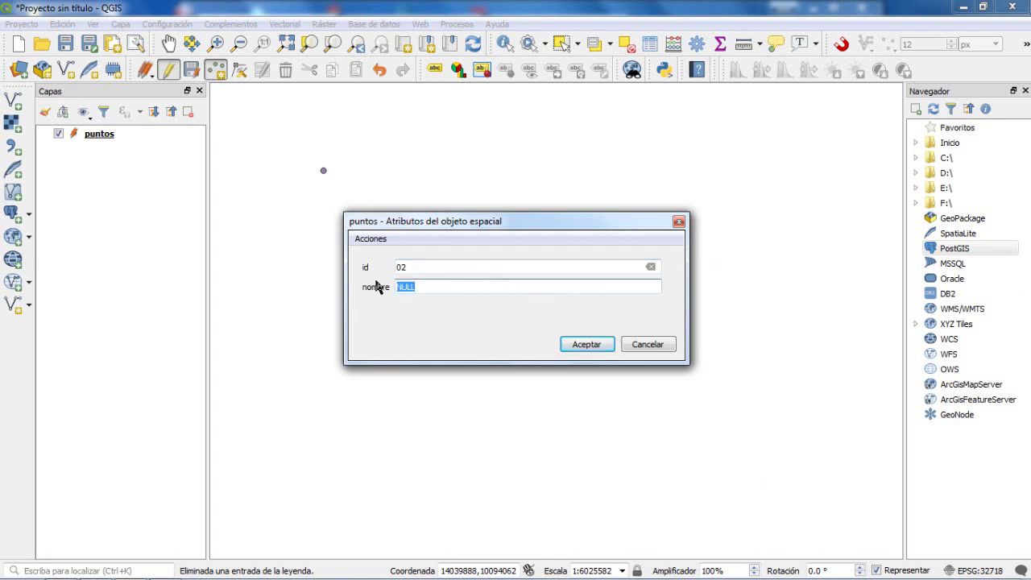
text(punto2)
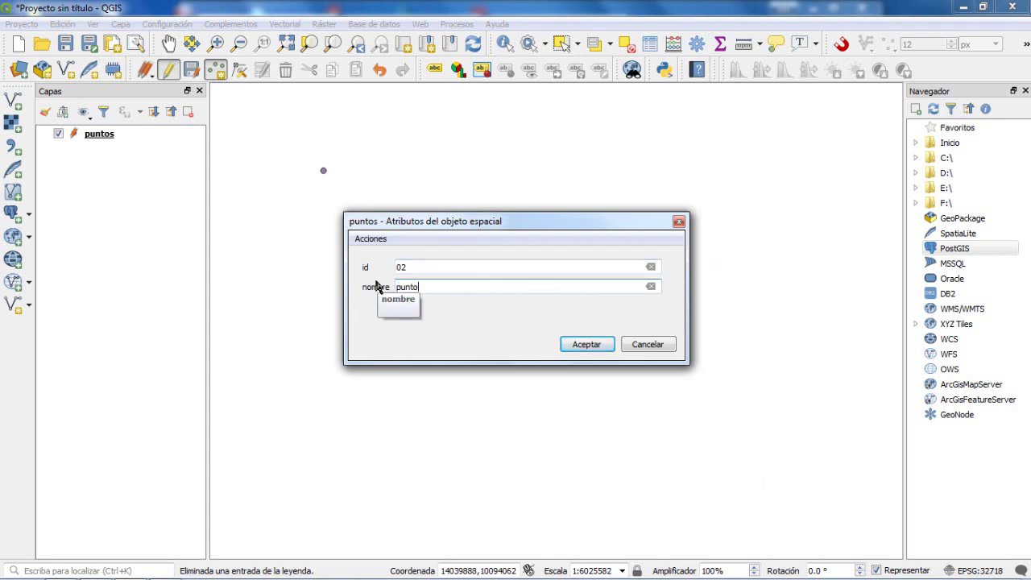
click(593, 345)
Add a third point below the first one with id 03 and nombre punto03
click(331, 385)
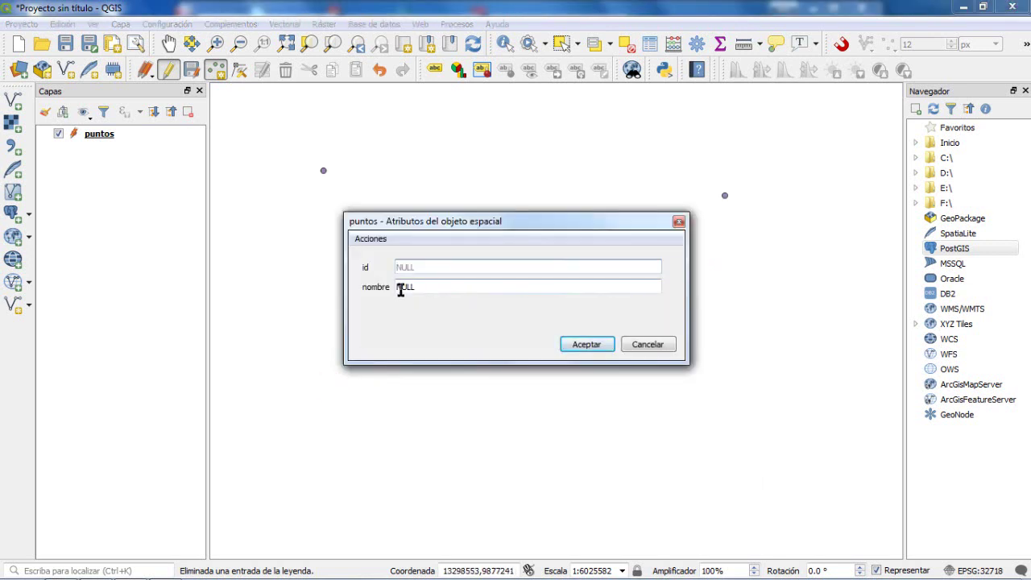
text(3)
key(BackSpace)
text(03)
click(422, 287)
text(punto)
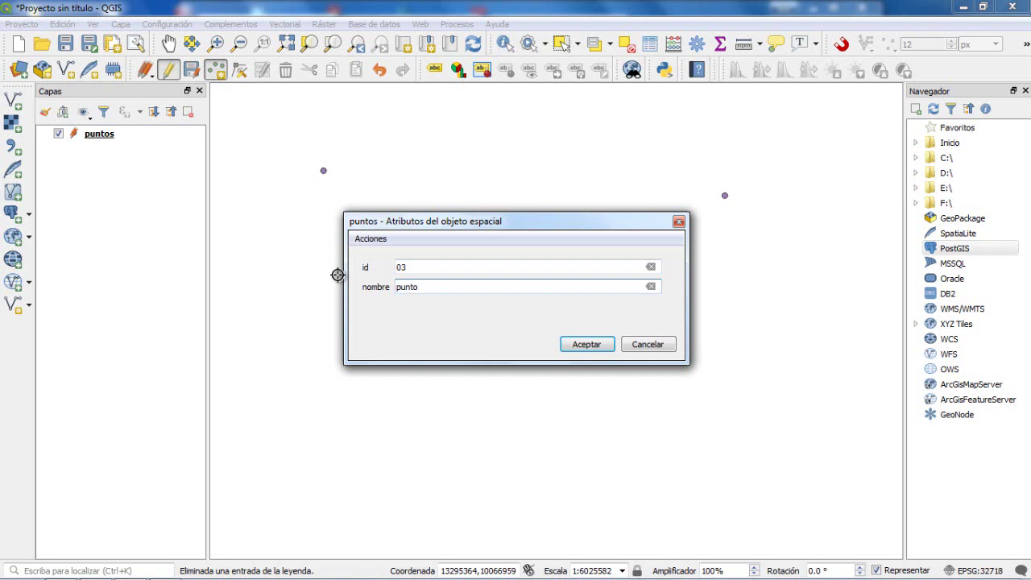
click(586, 346)
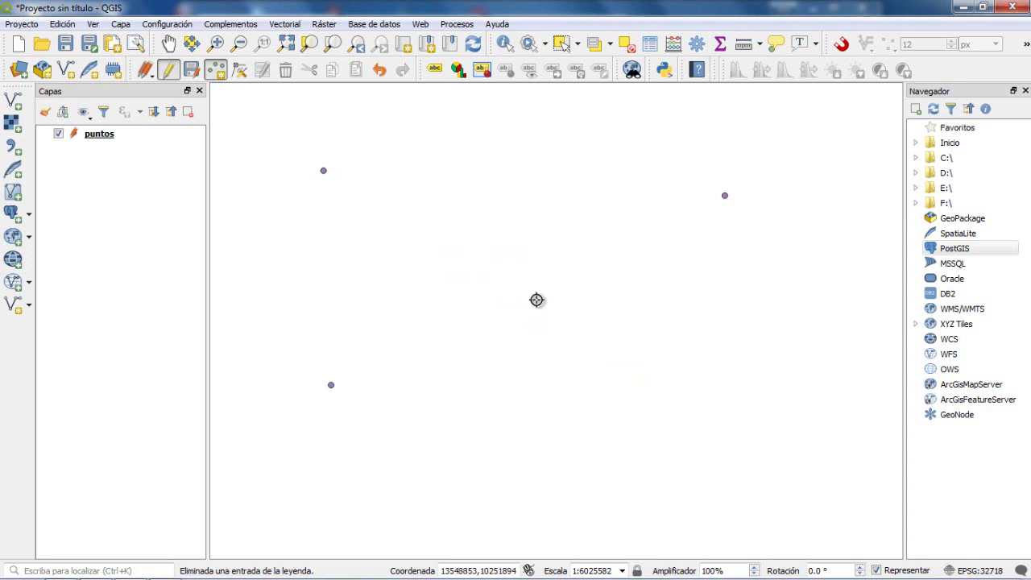
Stop editing the puntos layer and save its changes
right_click(101, 139)
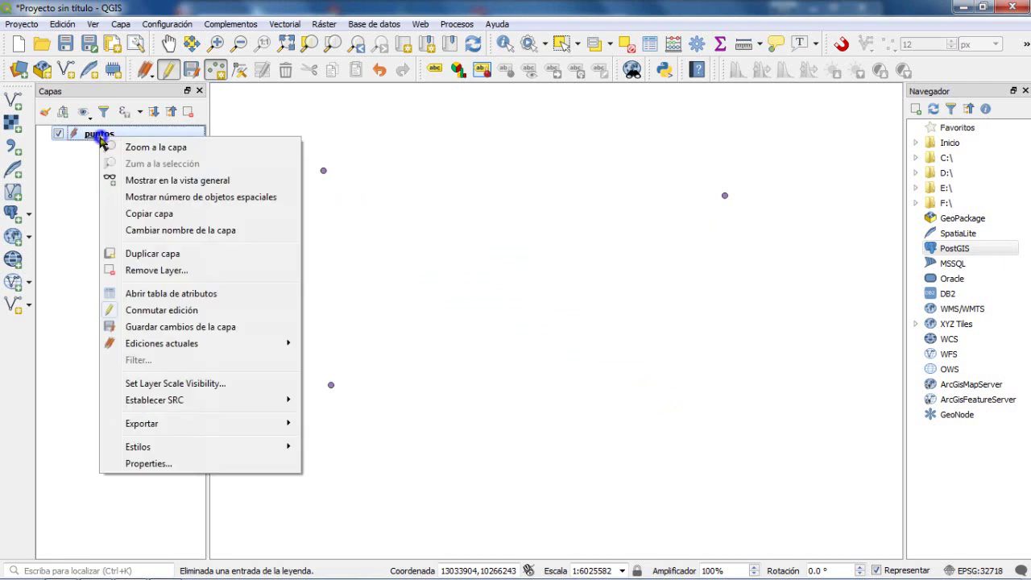
click(156, 312)
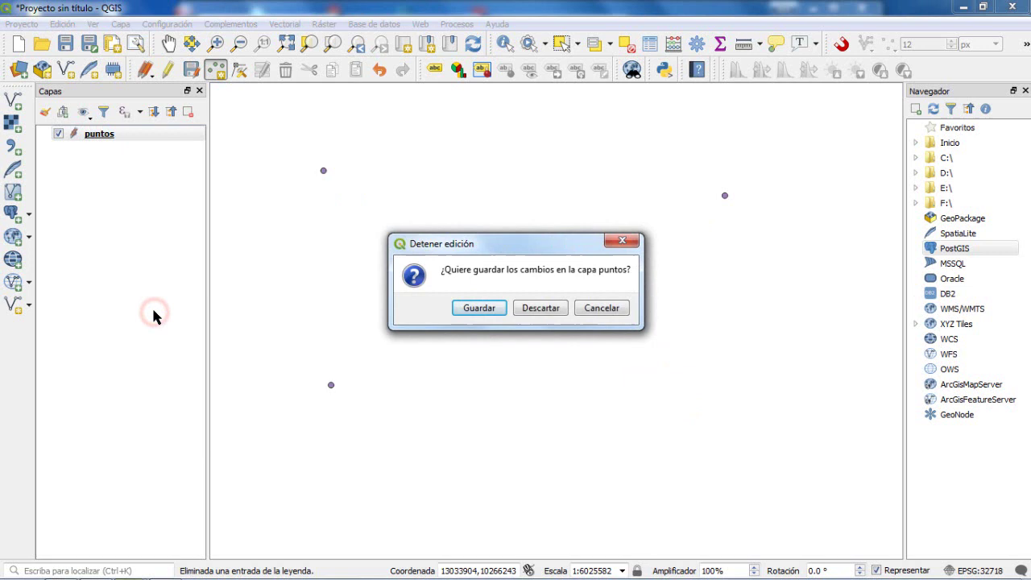
click(482, 311)
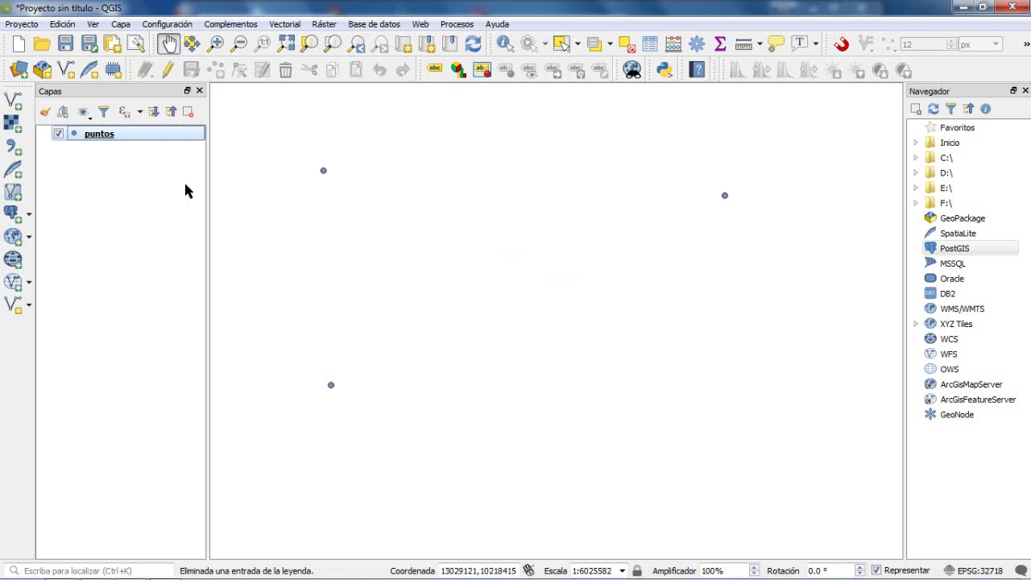
Open the attribute table of the puntos layer, examine each point's nombre value, and close the table
right_click(101, 137)
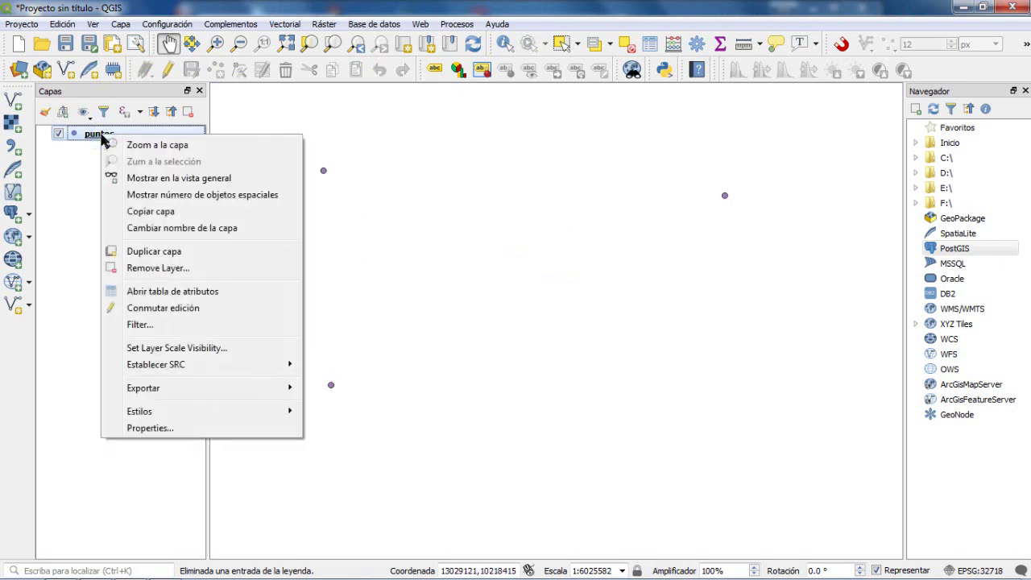
click(161, 291)
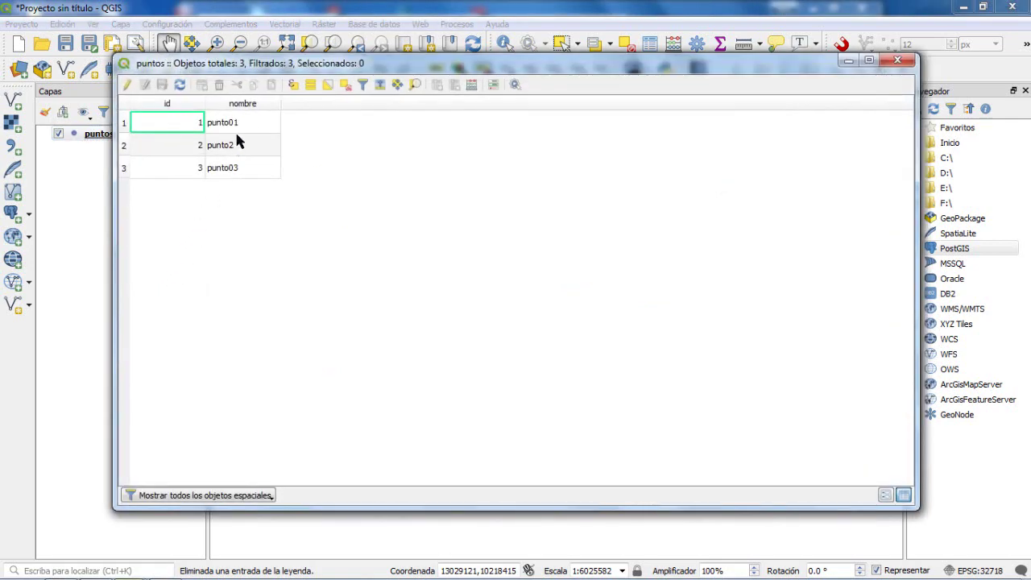
click(242, 120)
click(243, 144)
click(243, 167)
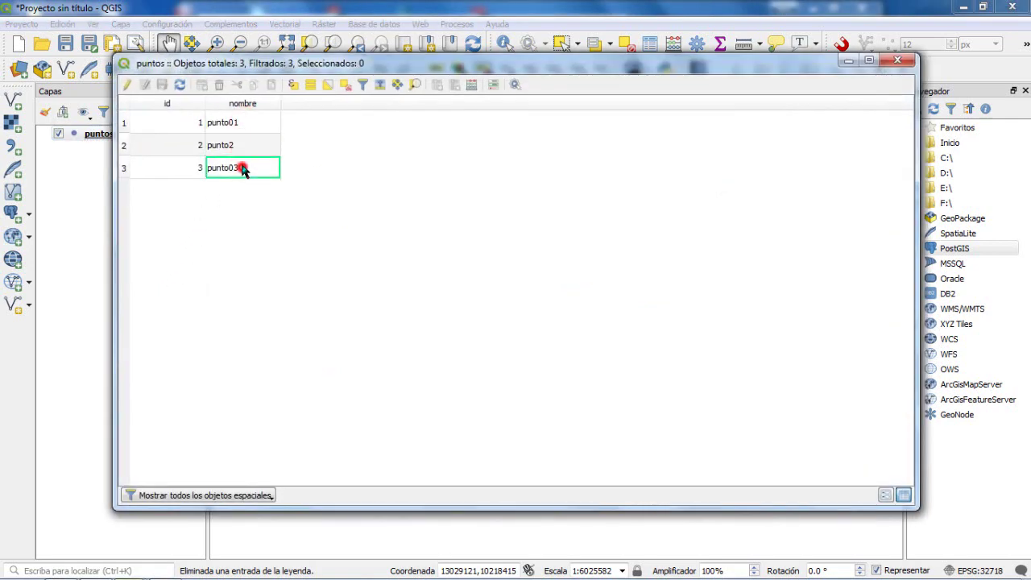
click(241, 123)
click(241, 145)
click(241, 168)
click(239, 123)
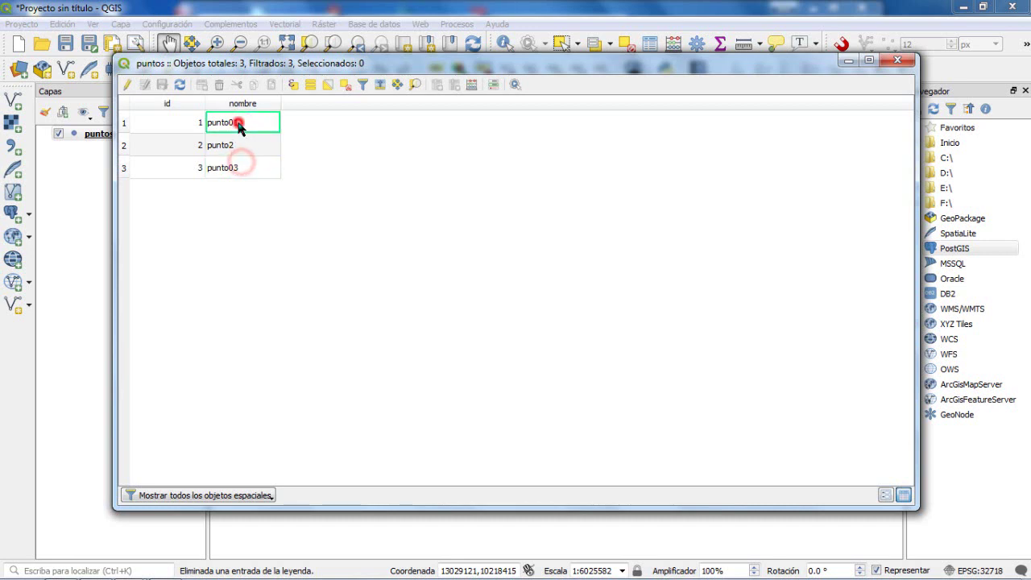
click(240, 145)
click(239, 167)
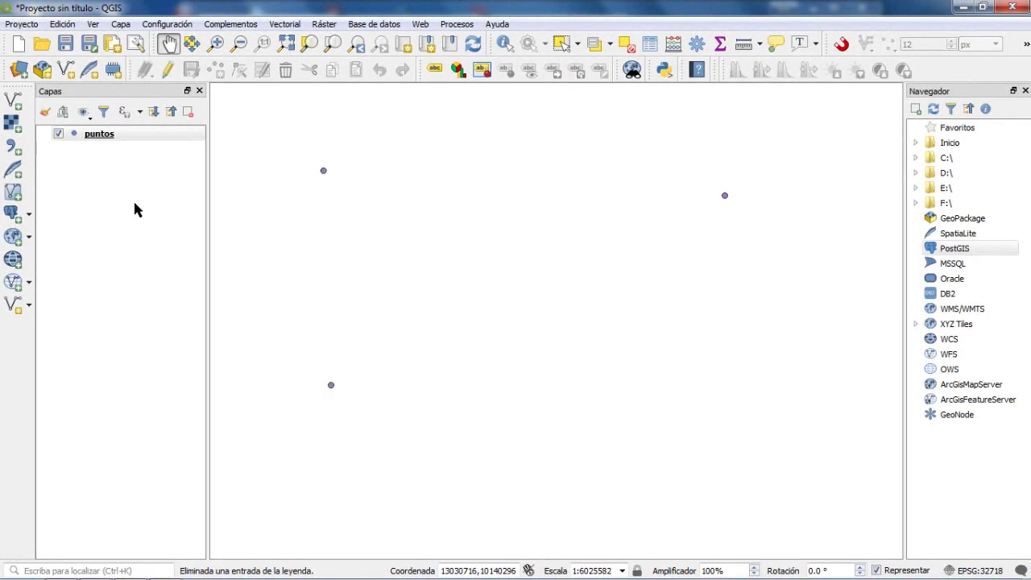
Start a new shapefile layer with file name linea and geometry type Línea
click(122, 24)
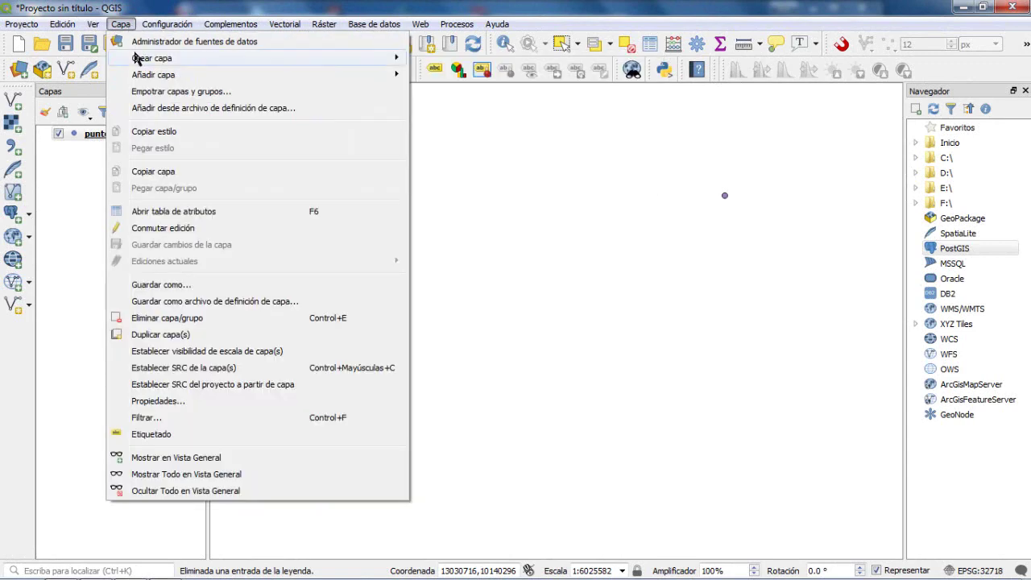
mouse_move(146, 58)
click(465, 78)
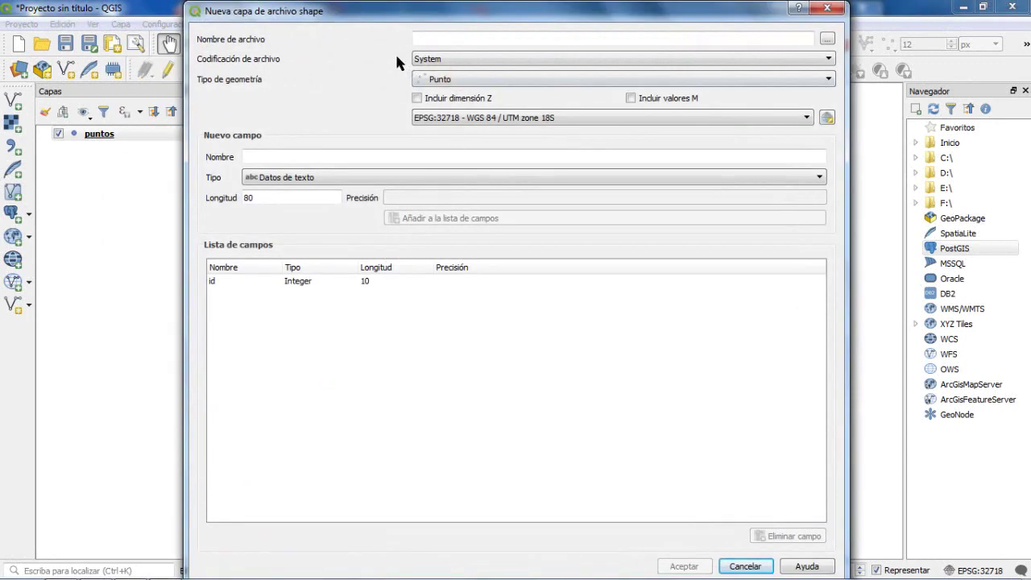
click(445, 35)
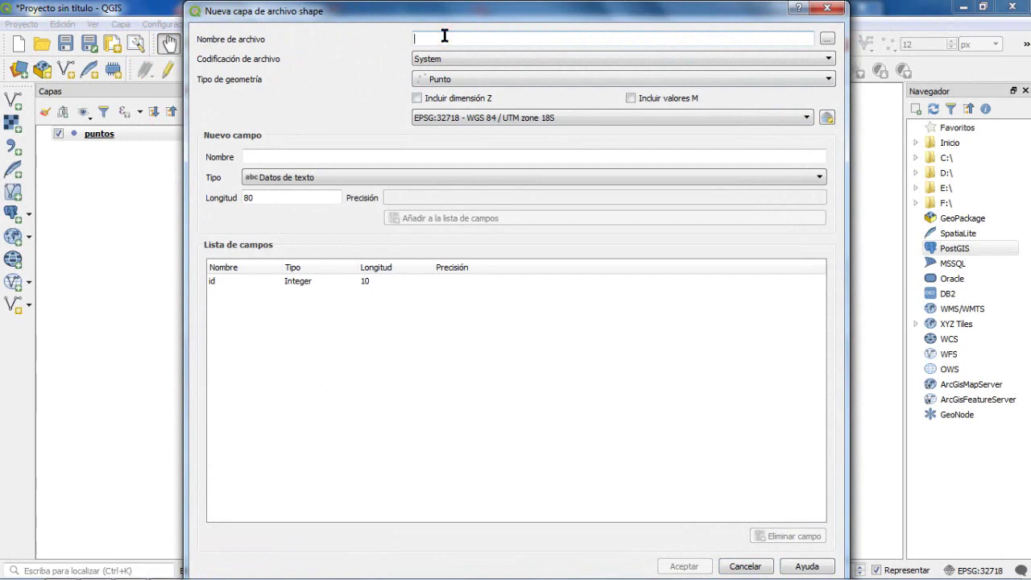
text(linea)
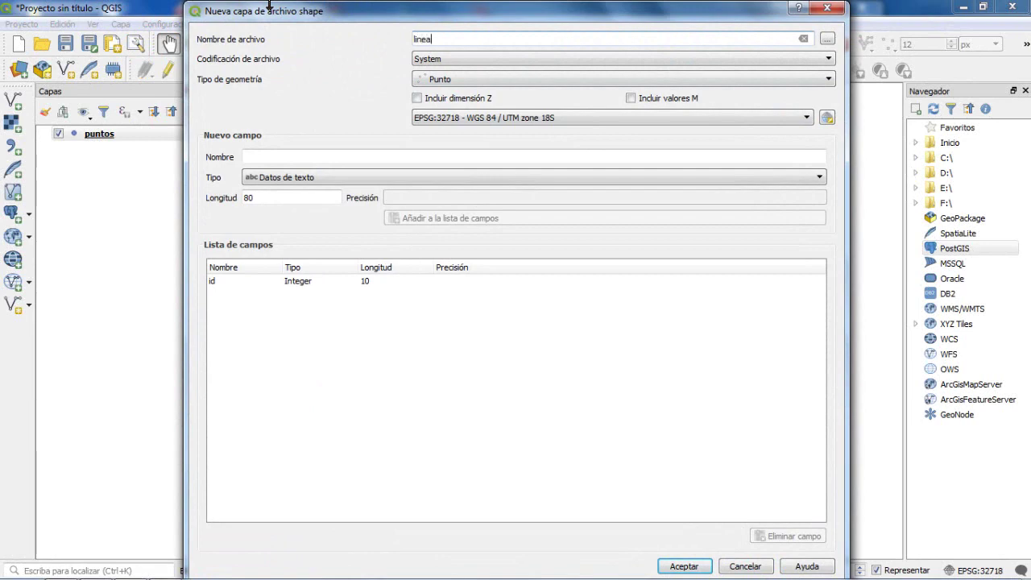
click(472, 62)
click(470, 56)
click(463, 80)
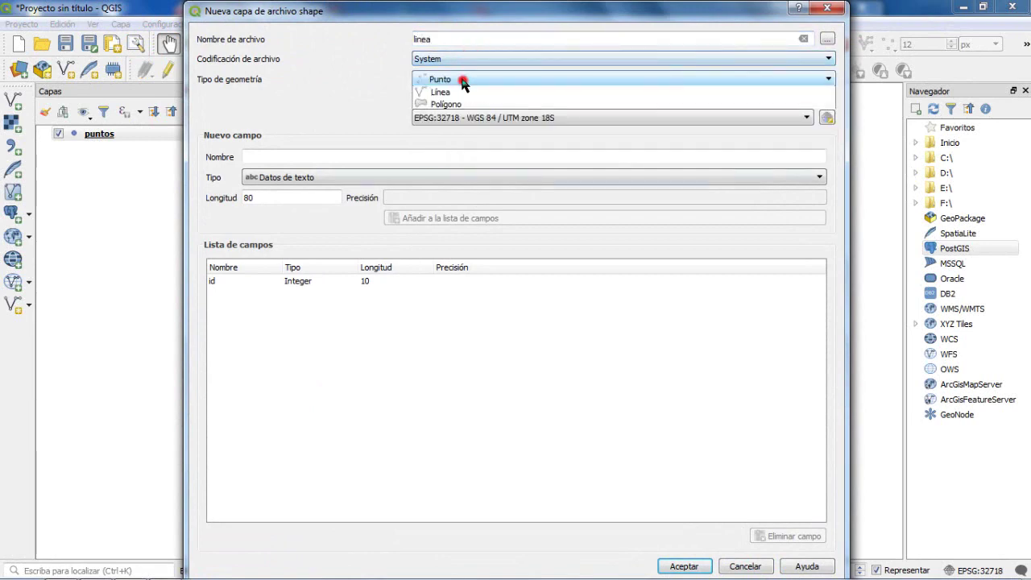
click(435, 104)
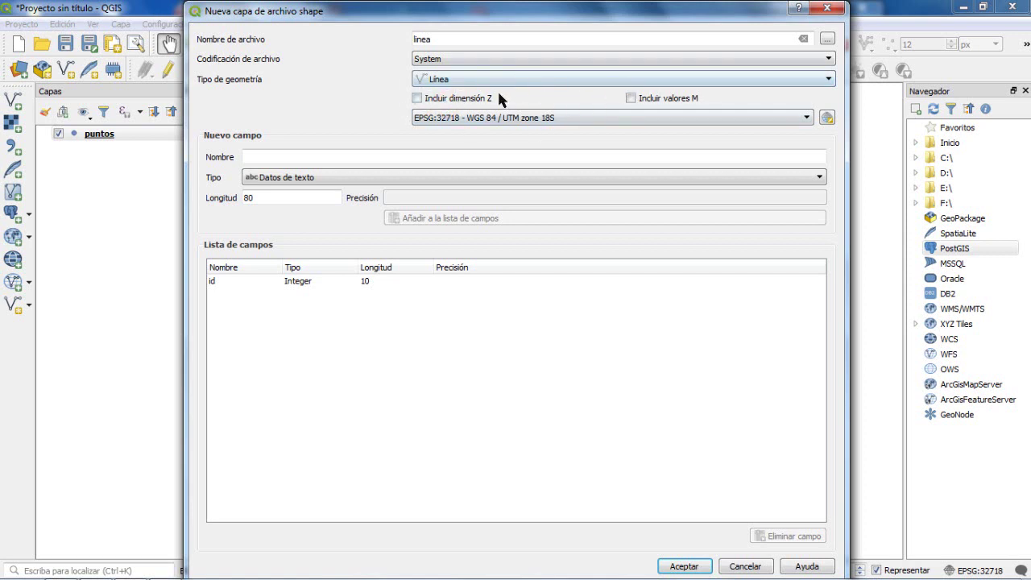
Select WGS 84 / UTM zone 18S (EPSG:32718) as the line layer's coordinate reference system
click(718, 121)
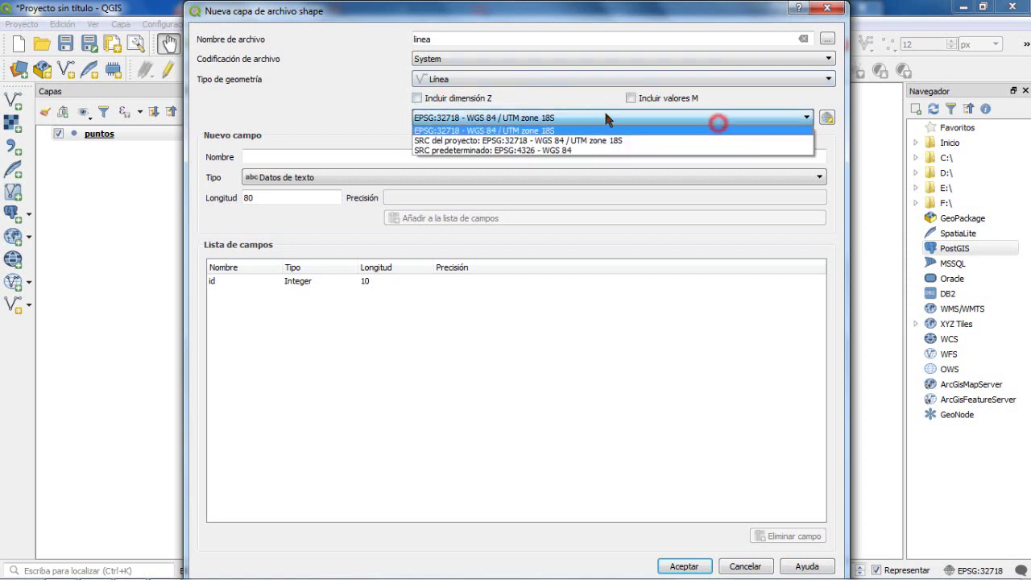
click(540, 130)
click(514, 118)
click(480, 131)
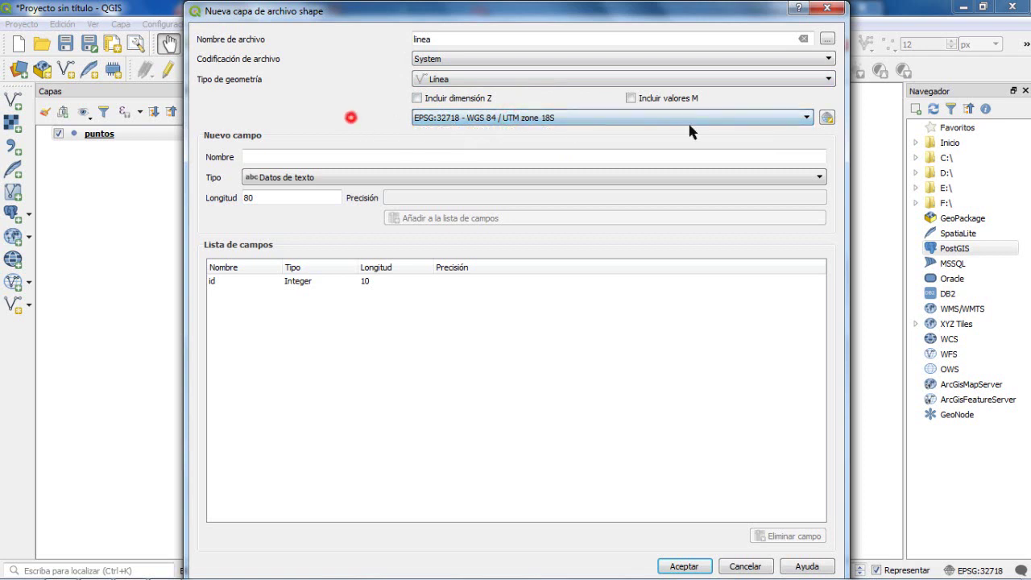
click(828, 119)
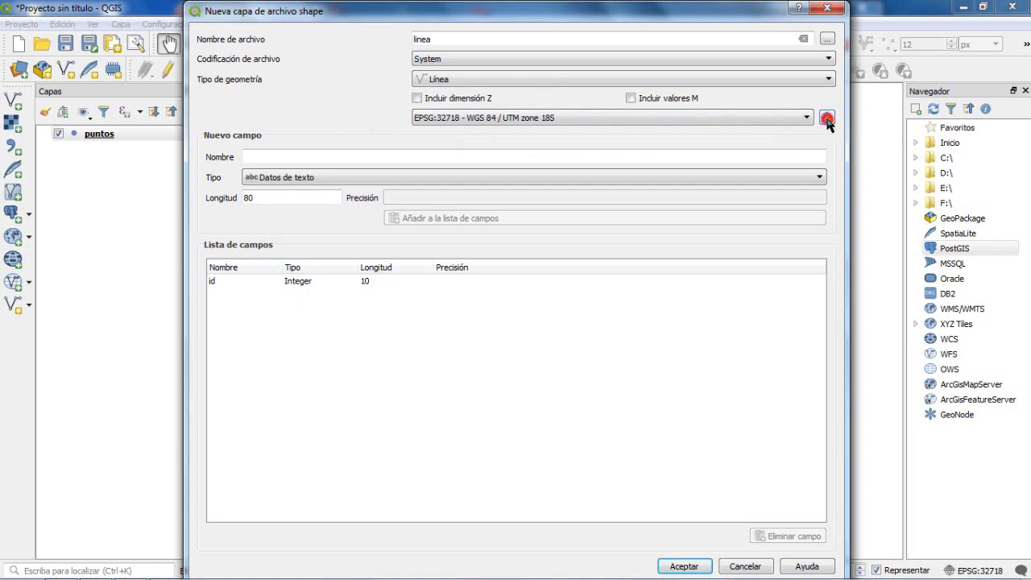
click(728, 76)
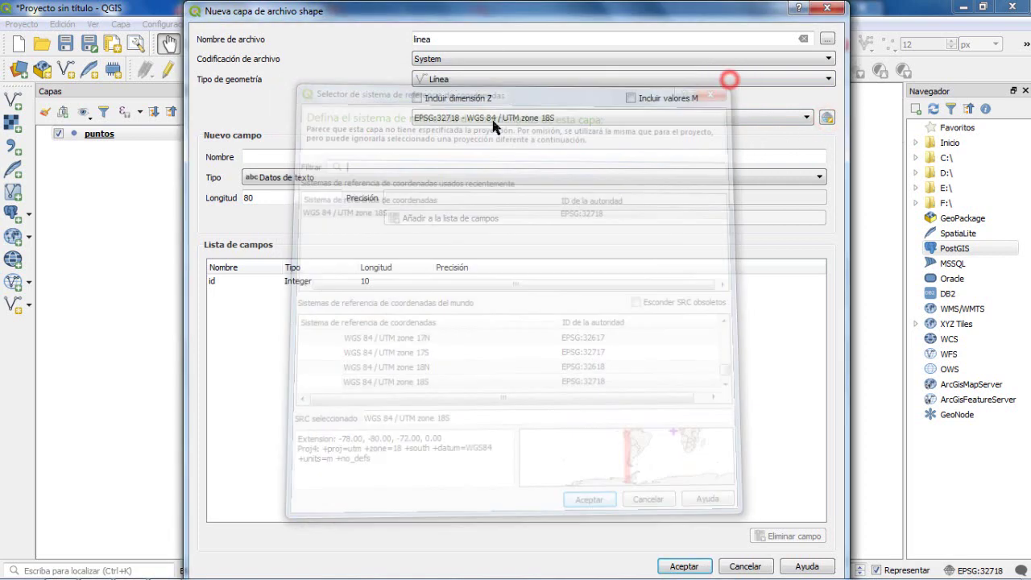
Add a Datos de texto field named nombre with length 80 to the line layer's field list
click(278, 157)
text(nombre)
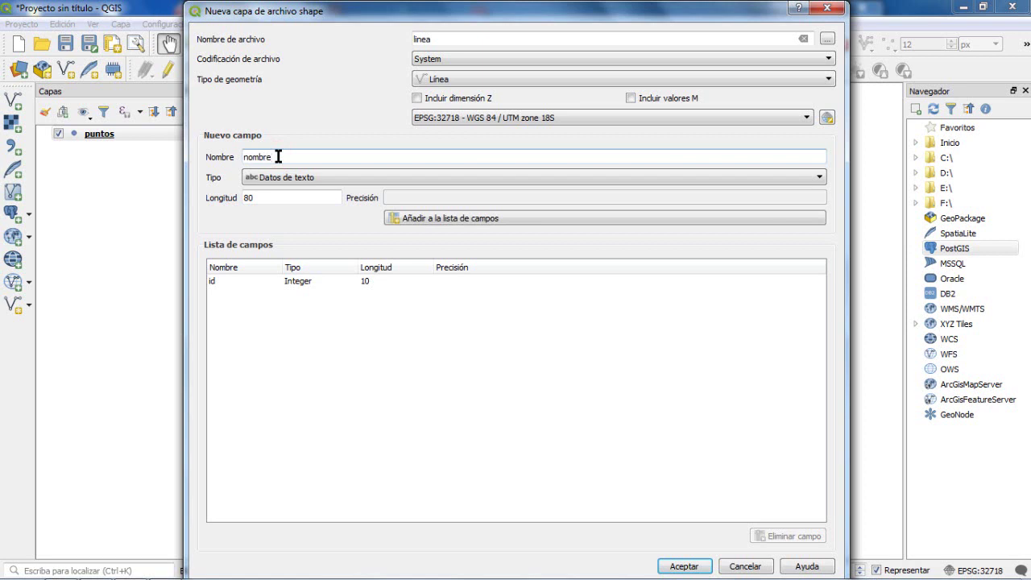
click(421, 223)
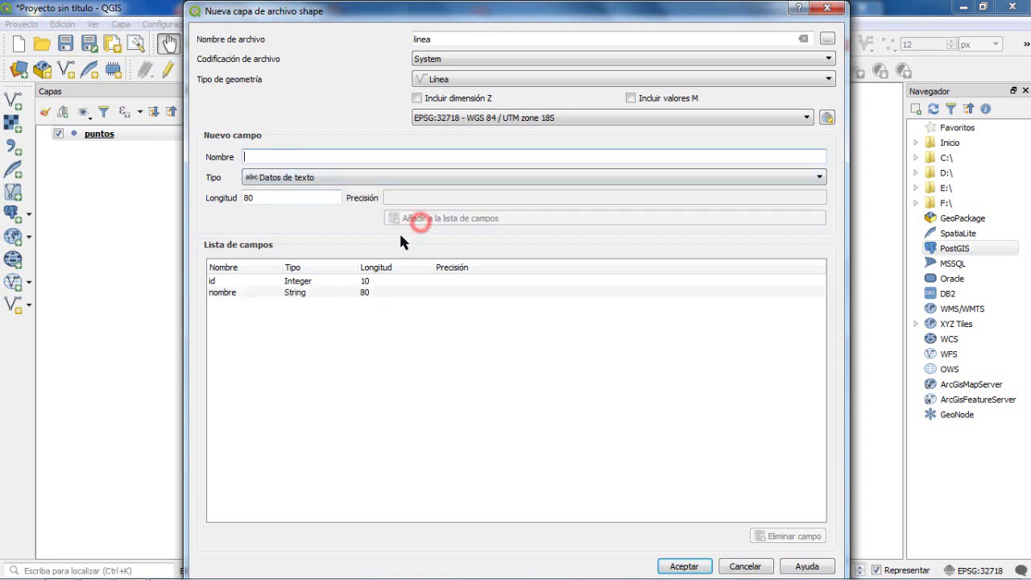
Set the new line layer to save as shapefile linea in the Ejemplo QGIS folder
click(682, 567)
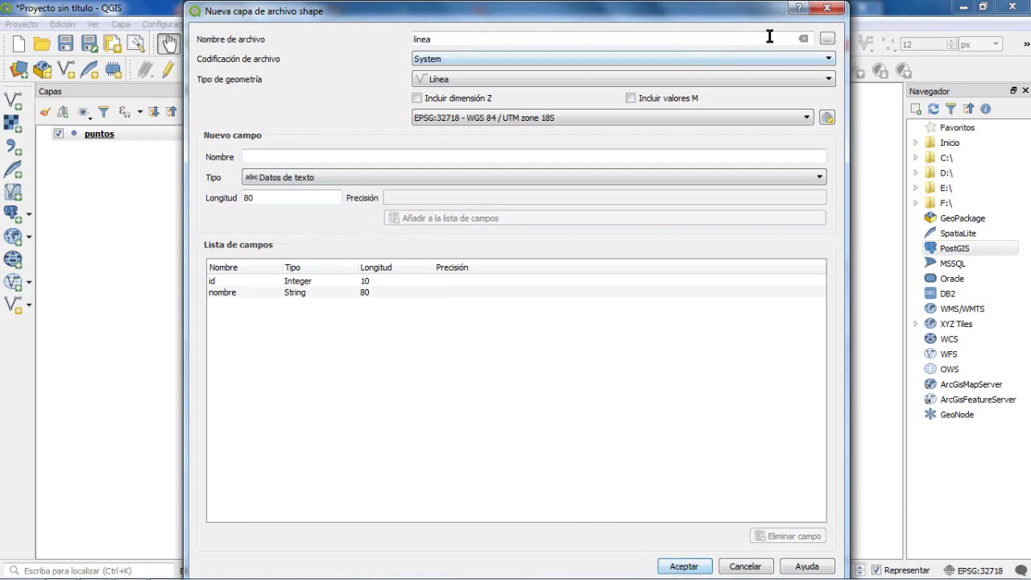
click(828, 39)
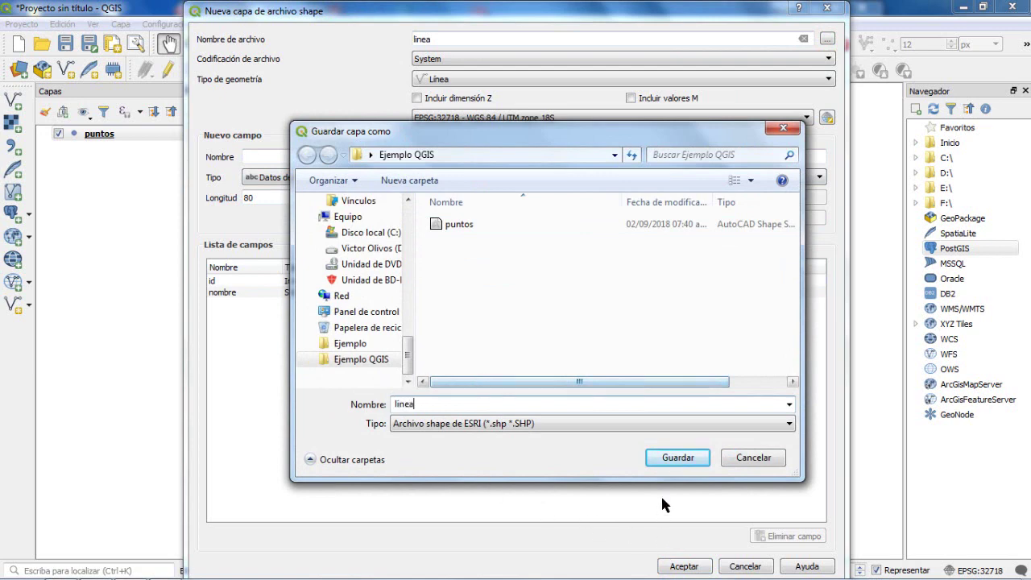
click(675, 458)
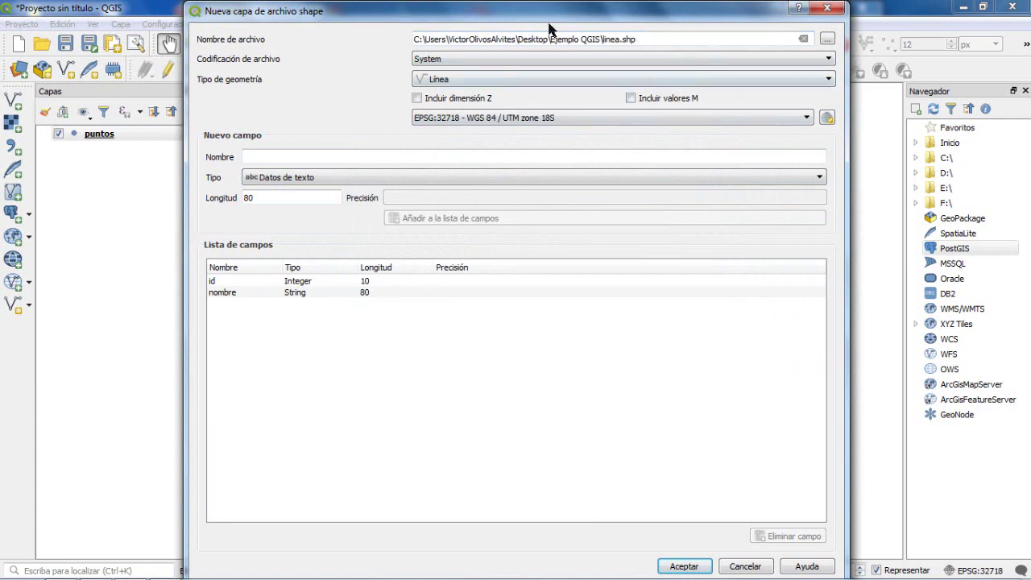
Create the linea shapefile layer with the configured settings and make it the active layer
click(683, 568)
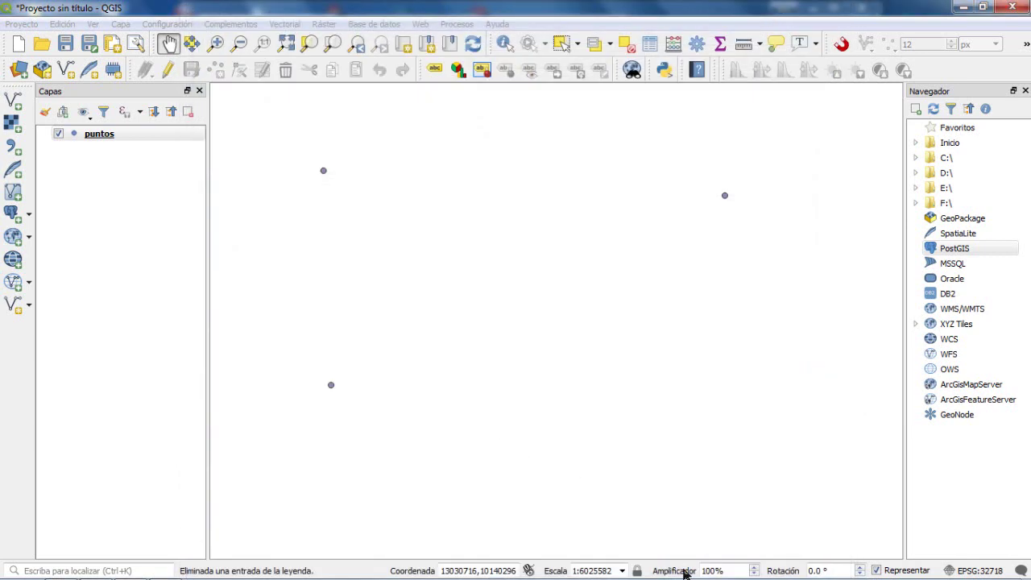
click(111, 138)
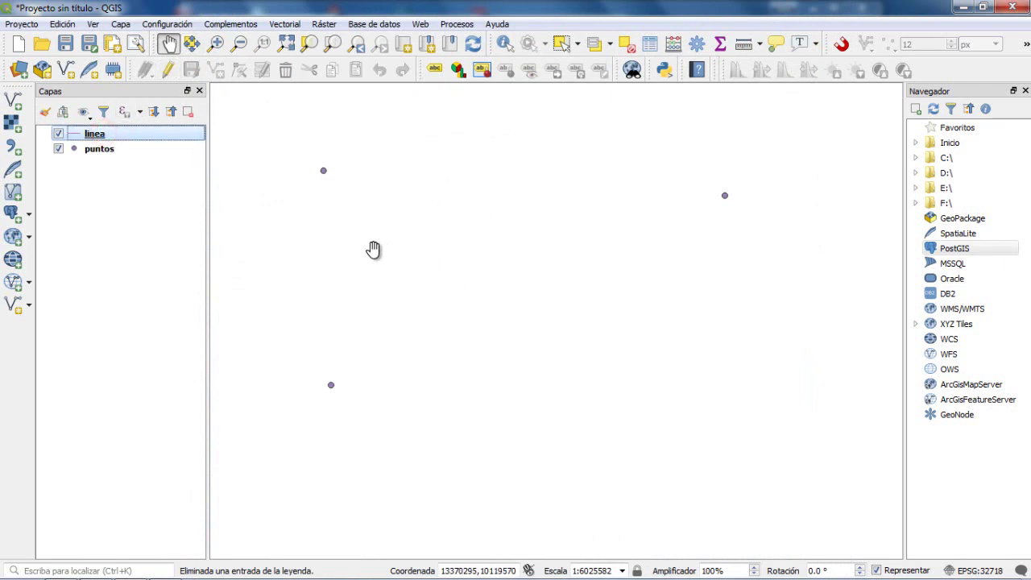
click(69, 25)
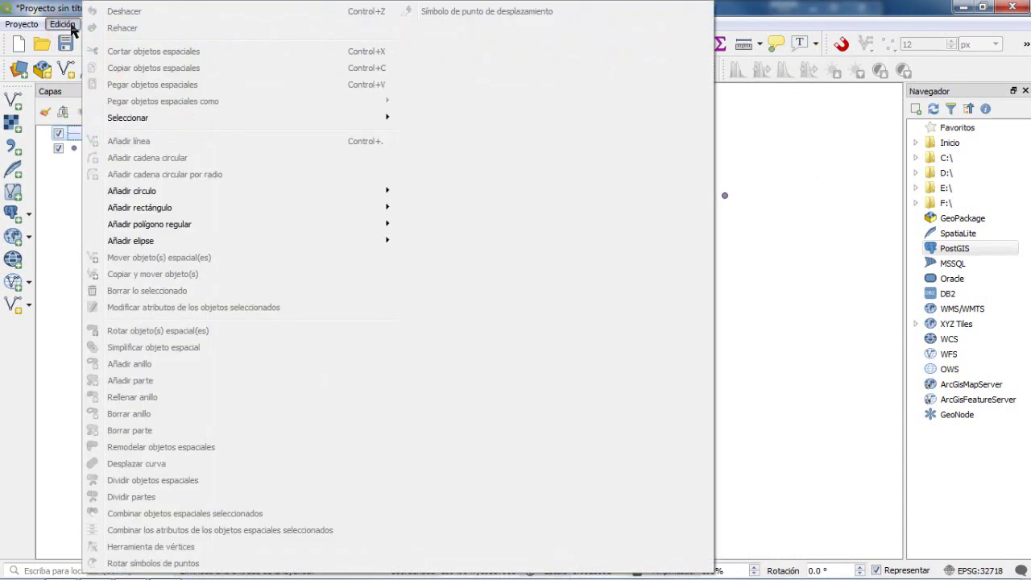
click(52, 10)
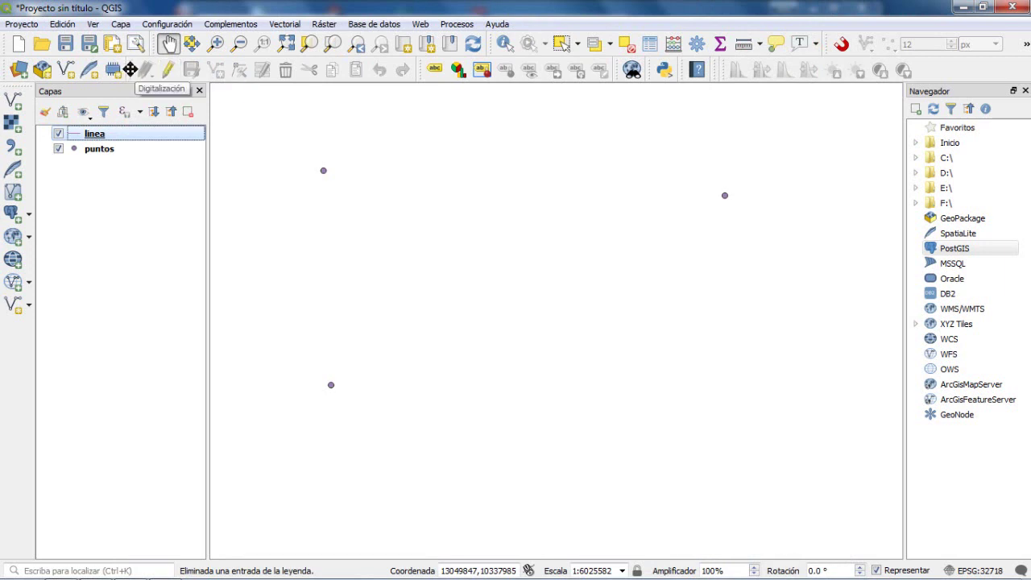
right_click(936, 70)
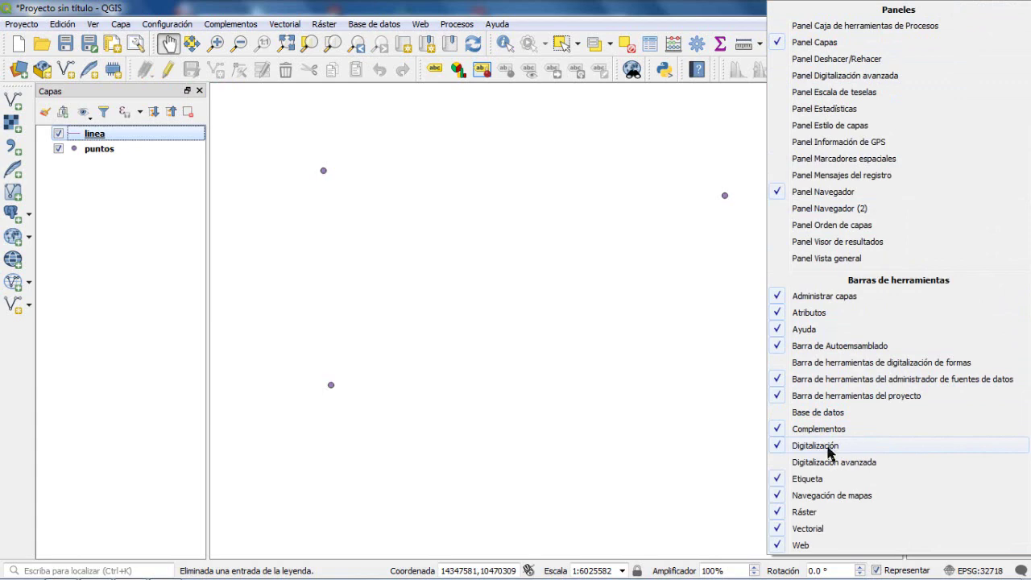
click(639, 361)
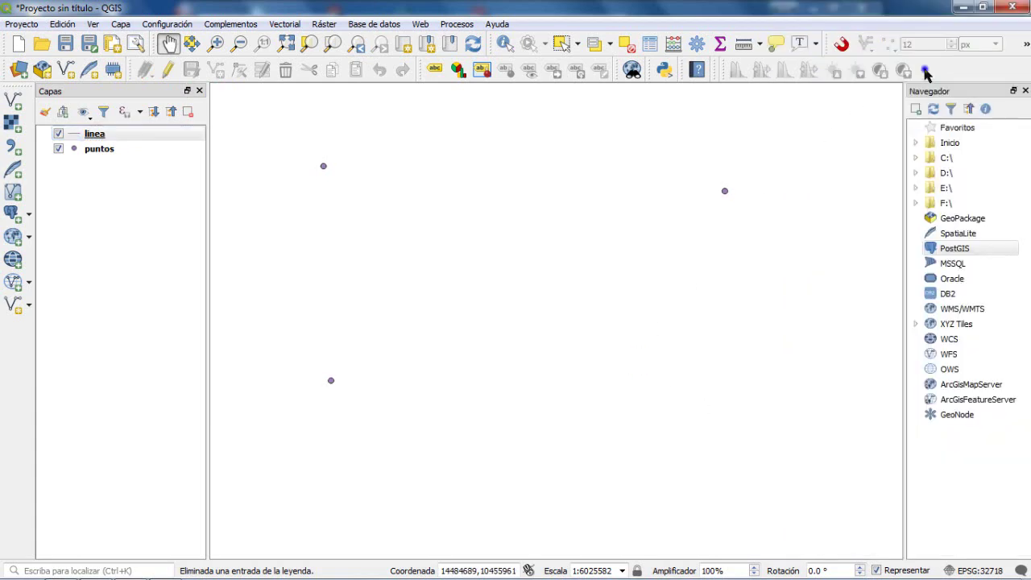
right_click(926, 73)
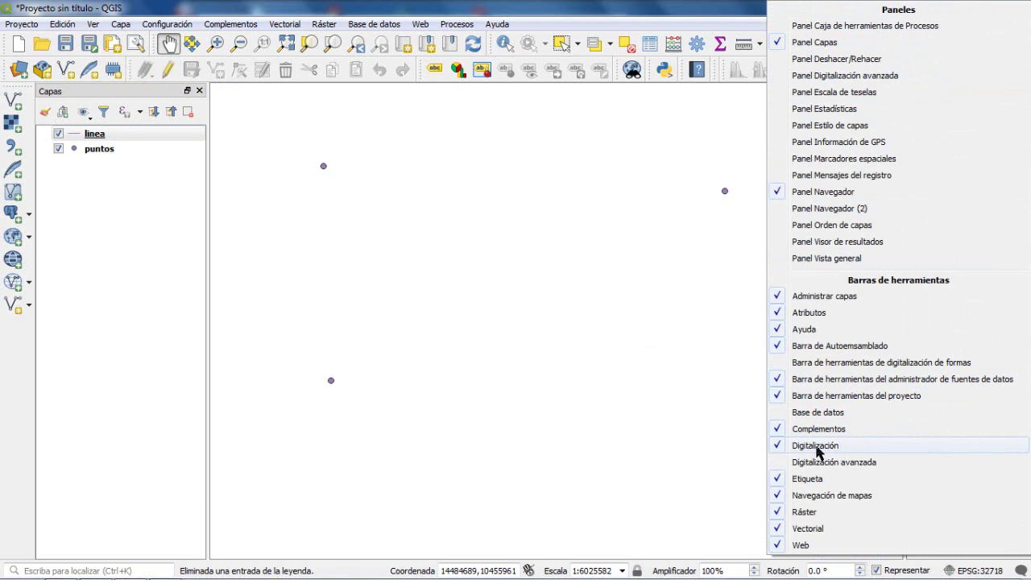
click(425, 16)
Enable editing on the linea layer and draw an open line that winds inward in a zigzag between the three points
click(95, 135)
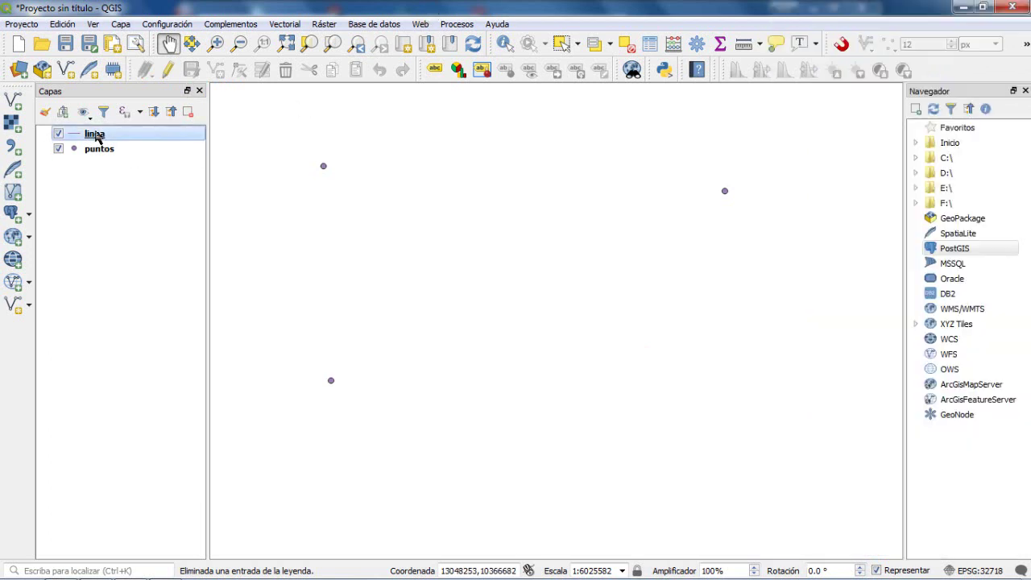
click(167, 70)
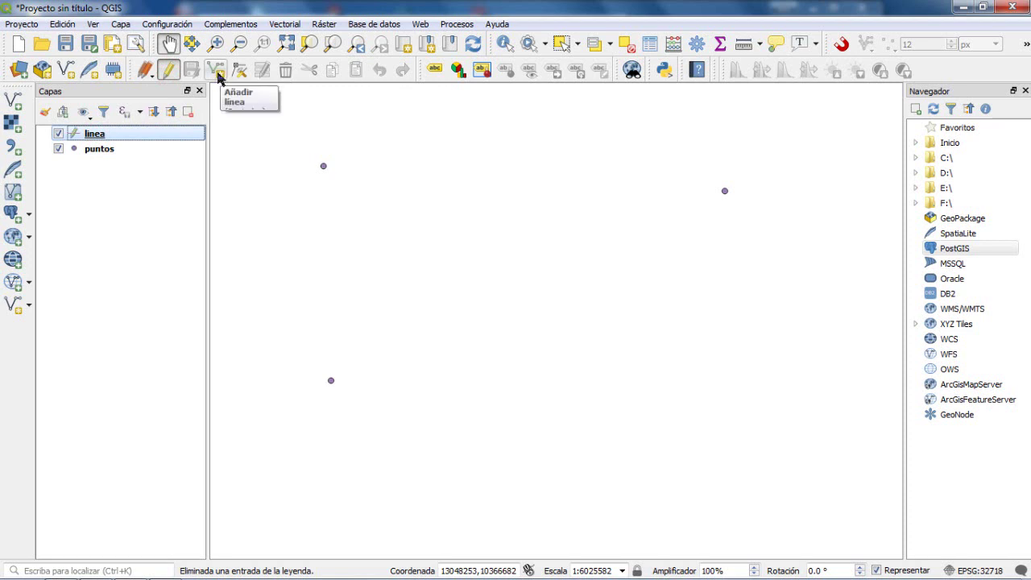
click(218, 72)
click(311, 276)
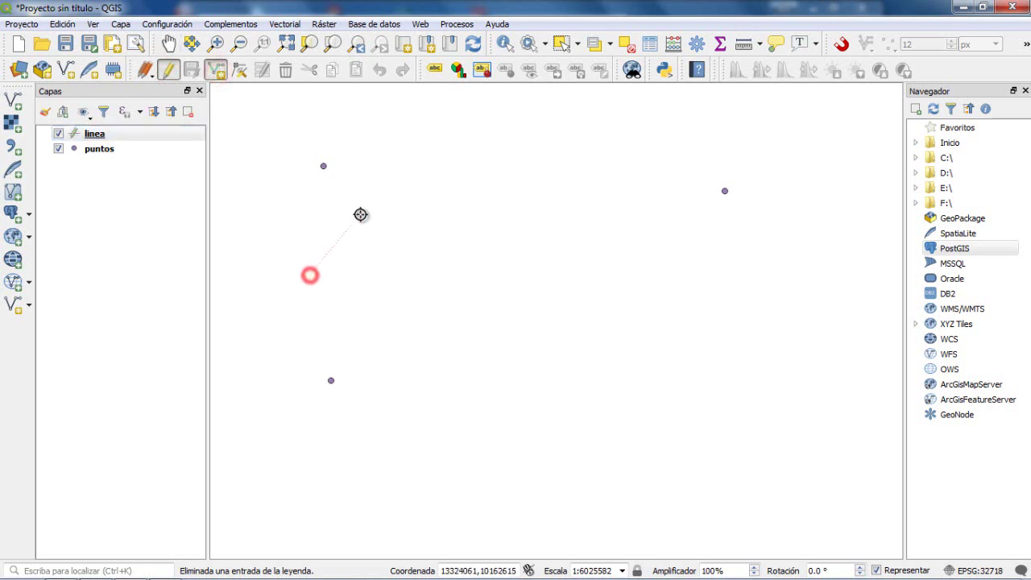
click(404, 170)
click(583, 145)
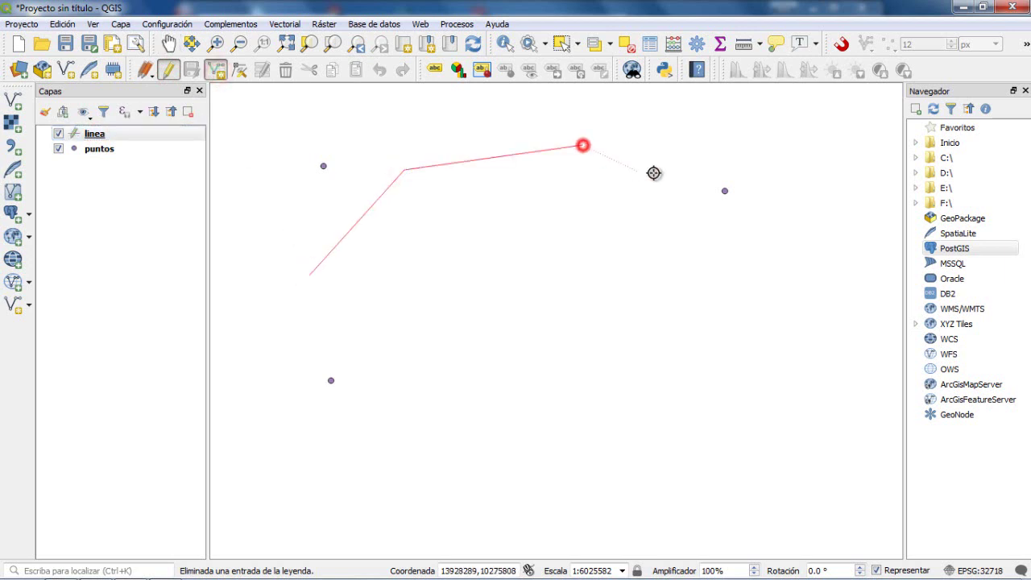
click(656, 219)
click(760, 320)
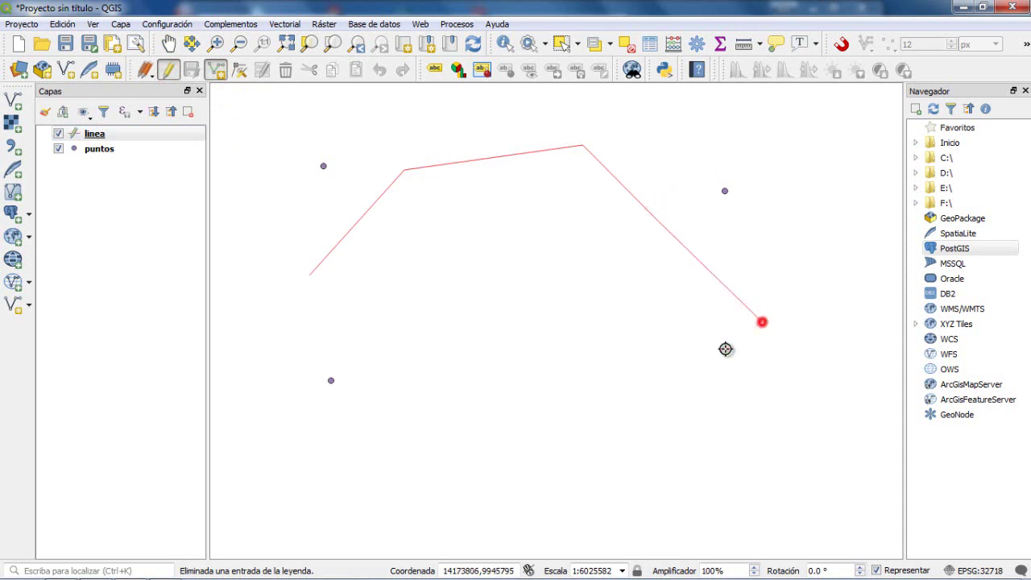
click(594, 431)
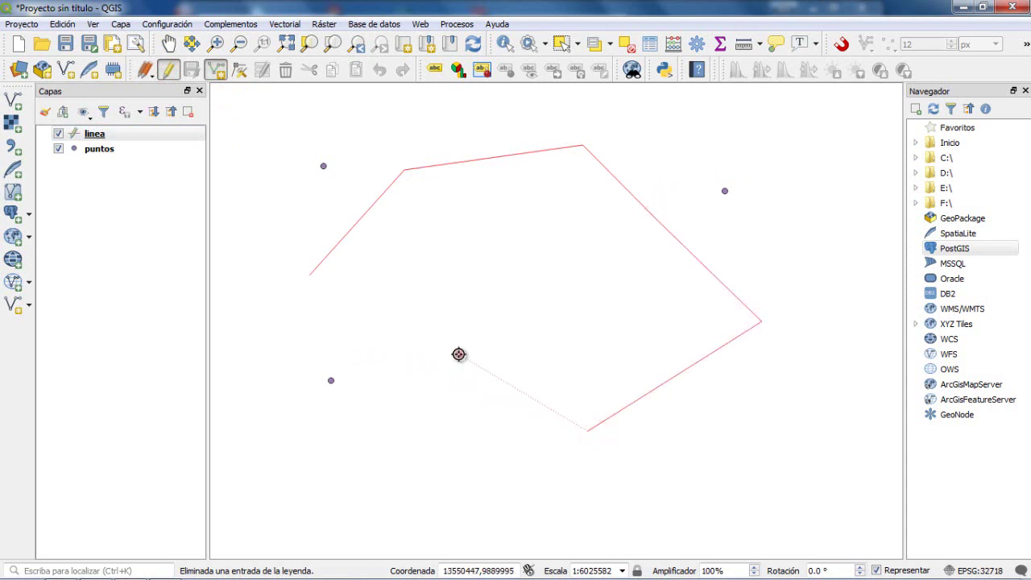
click(458, 355)
click(545, 268)
click(446, 241)
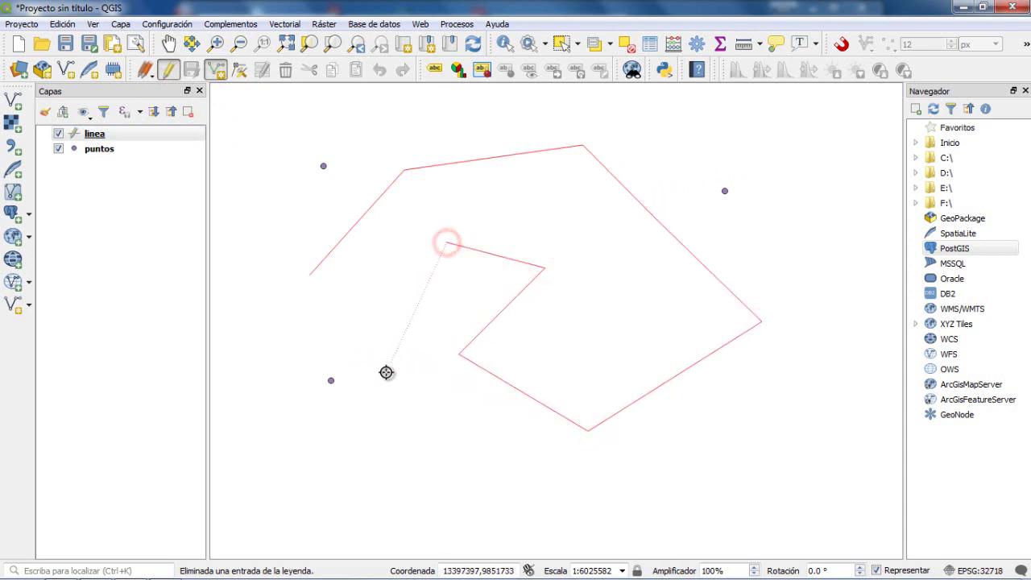
click(387, 365)
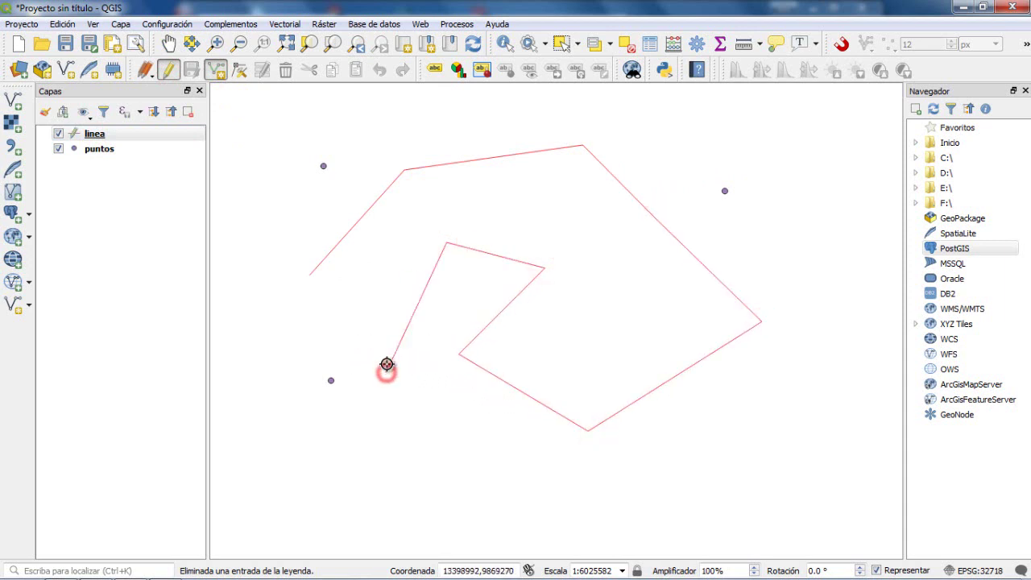
click(369, 324)
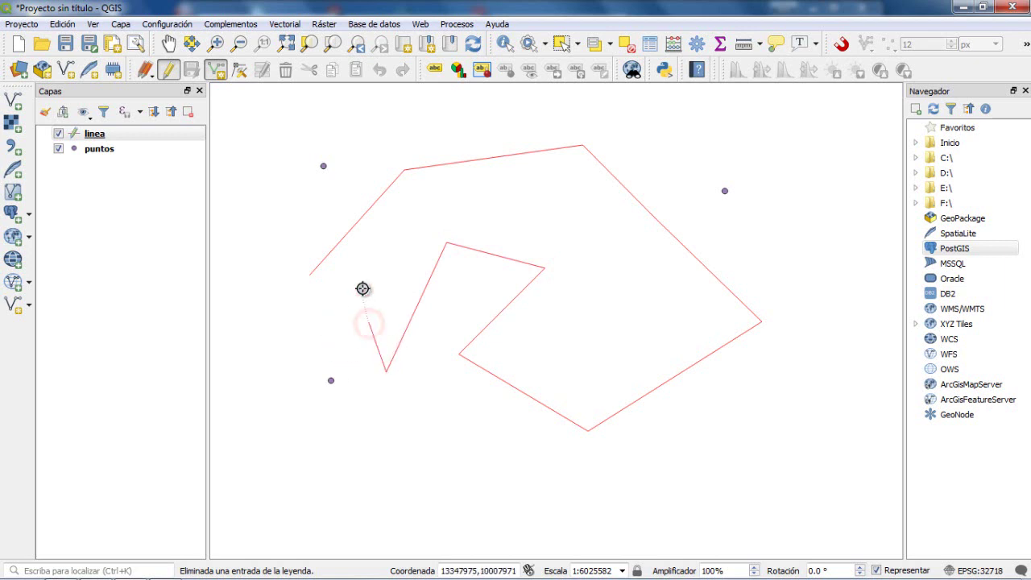
right_click(363, 288)
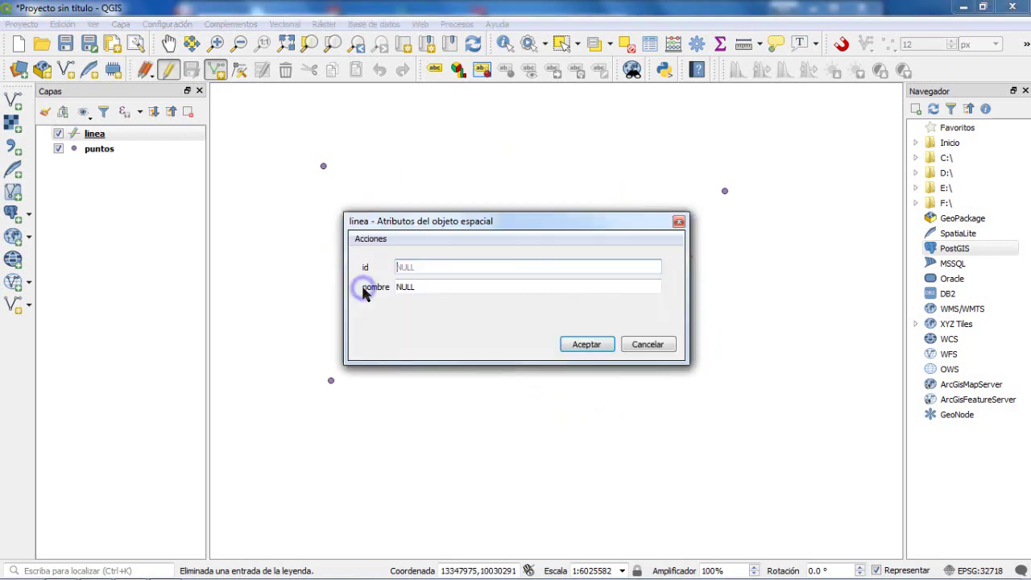
Give the first line feature the id 01 and the nombre linea01
click(436, 287)
text(l)
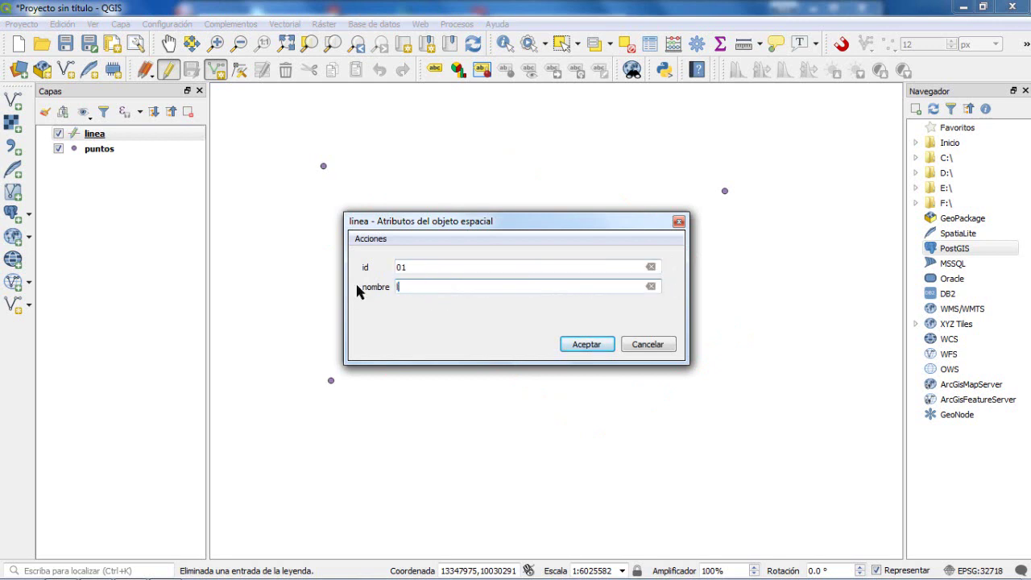
text(inea01)
click(586, 344)
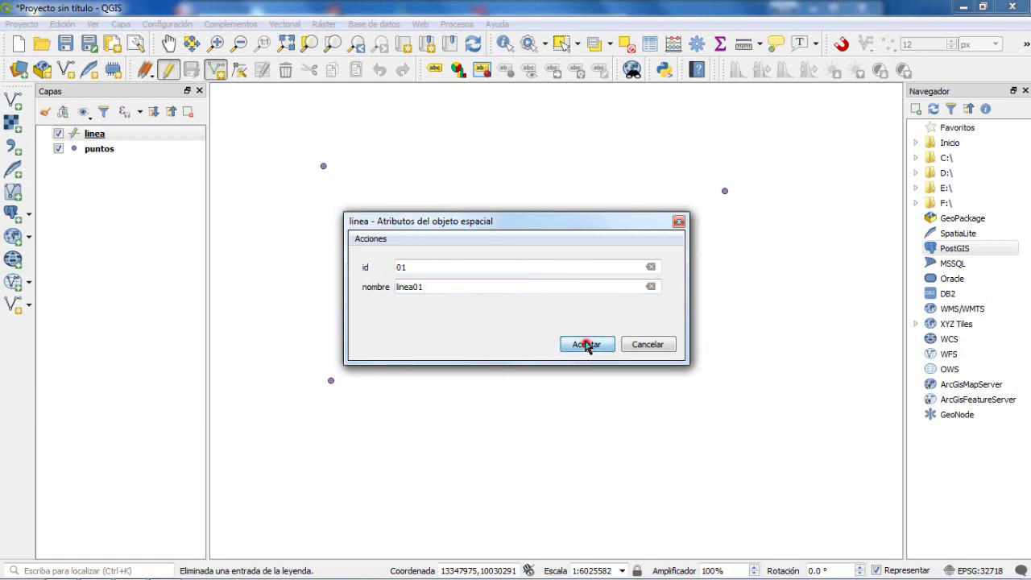
Draw a second, five-vertex line below the first one, curving up past its eastern side
click(353, 488)
click(456, 471)
click(634, 486)
click(779, 405)
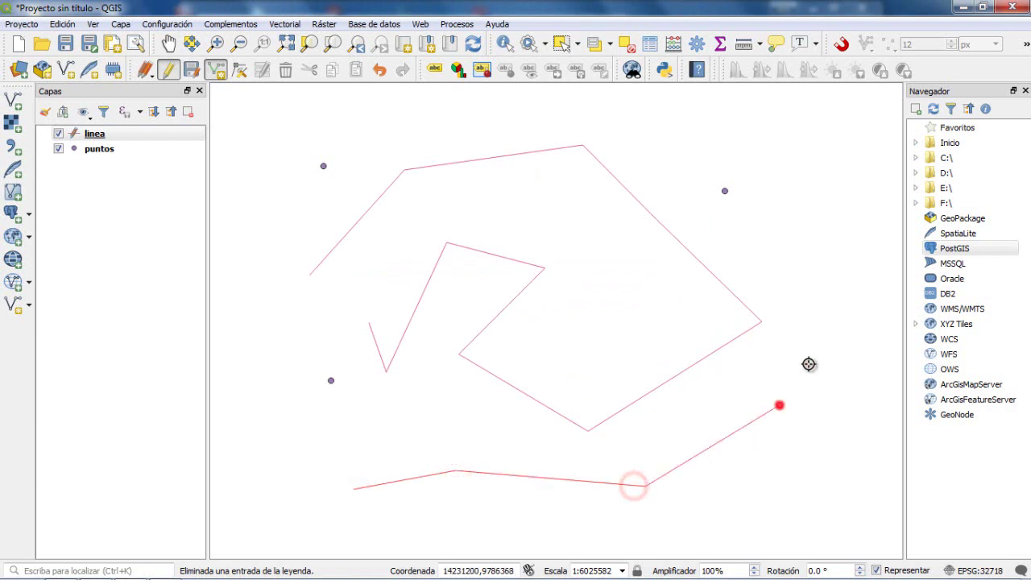
click(852, 267)
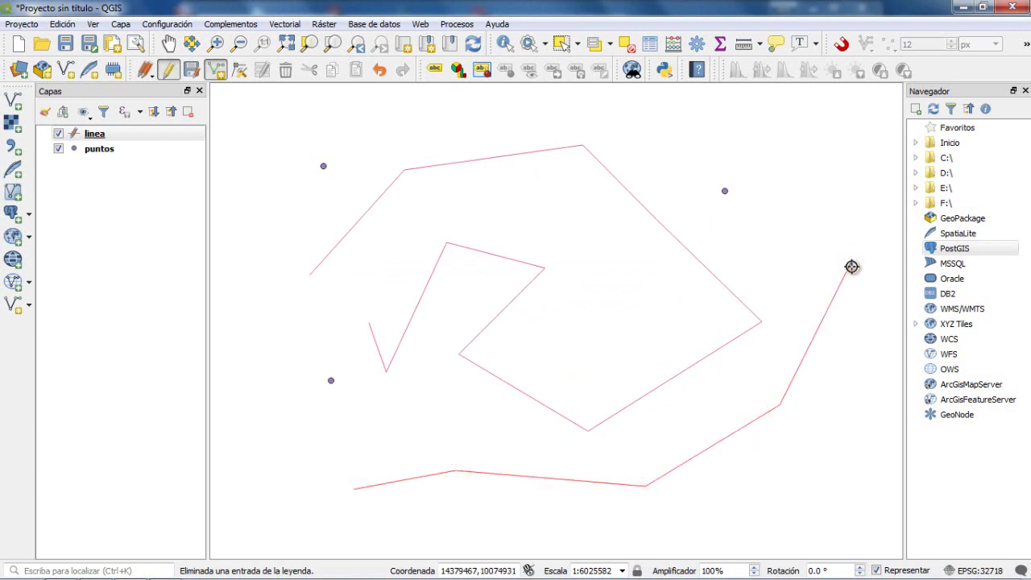
right_click(852, 267)
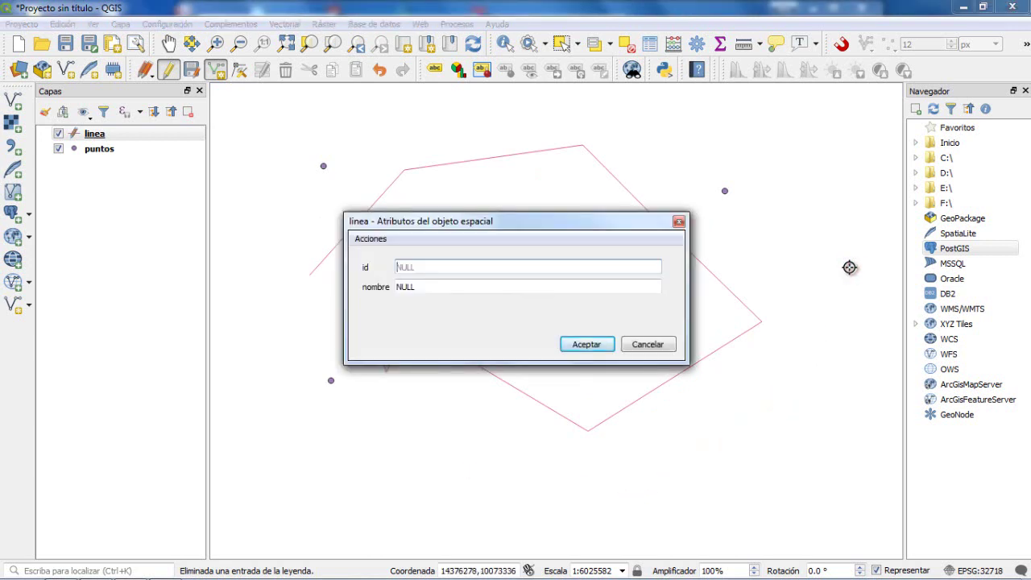
Give the second line feature the id 02 and the nombre linea2
text(02)
click(439, 282)
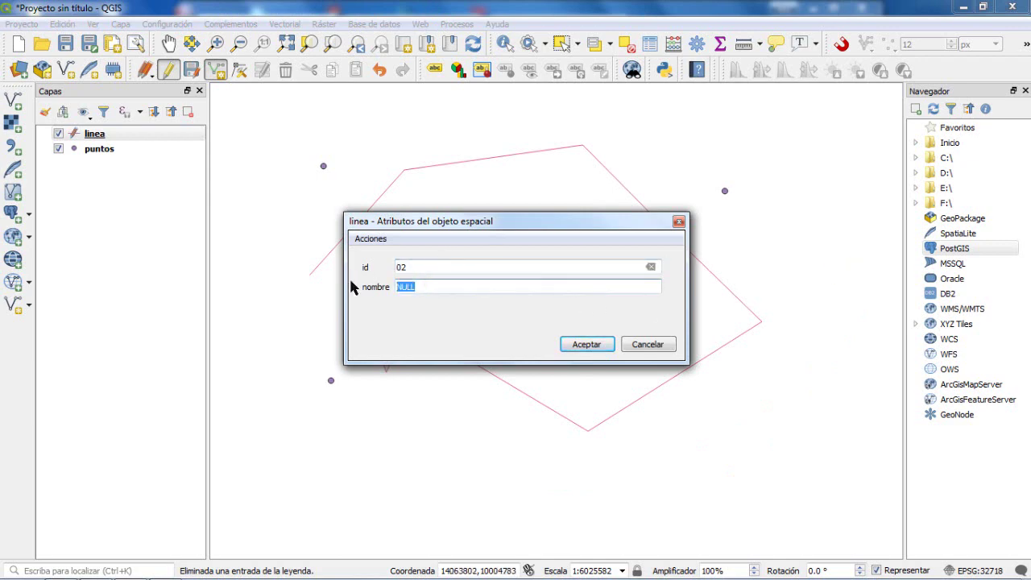
key(BackSpace)
click(587, 344)
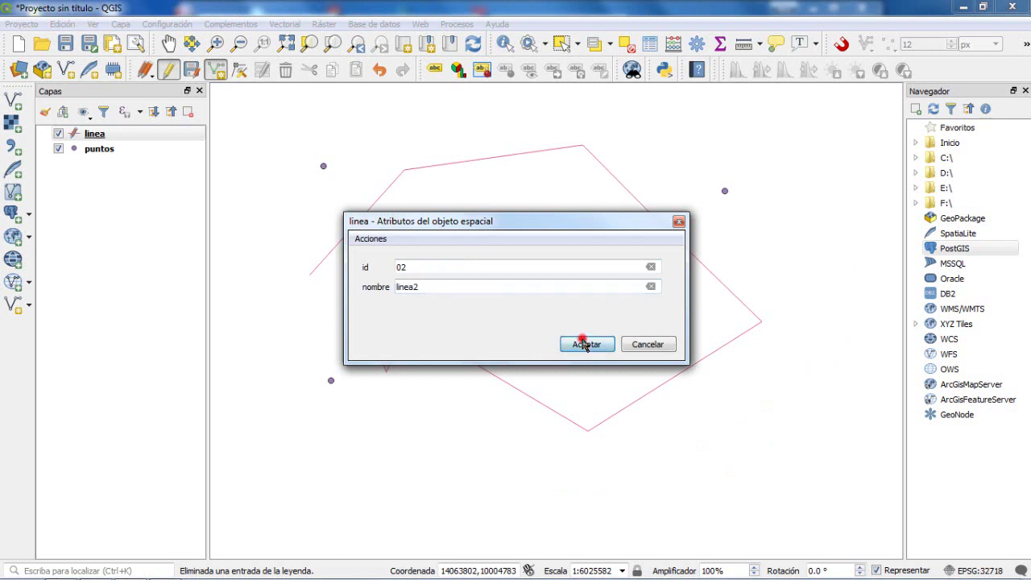
Draw a third line running down the west side of the existing features and bending southeast beneath them
scroll(323, 145, down, 1)
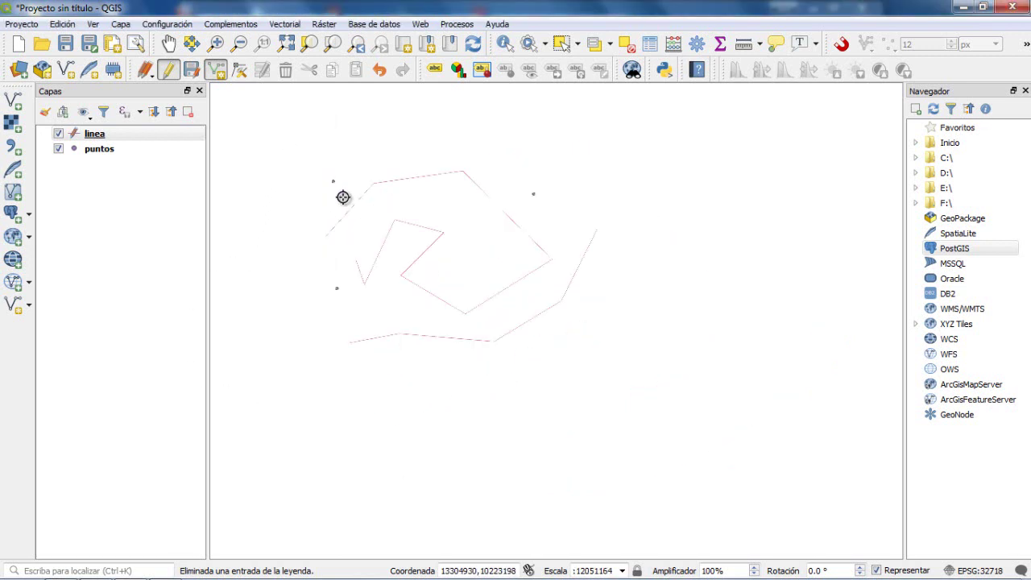
click(302, 159)
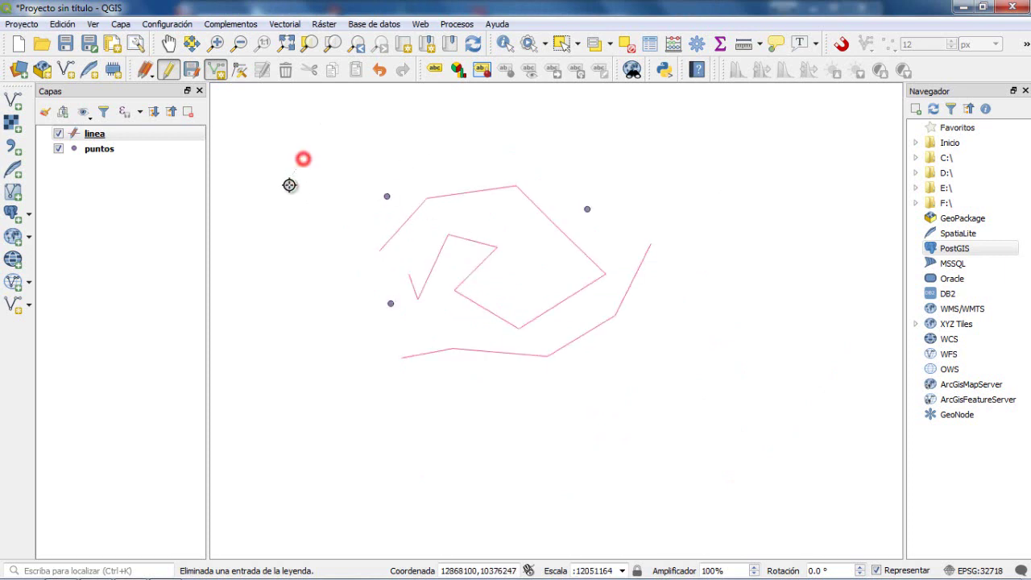
click(278, 213)
click(279, 294)
click(351, 419)
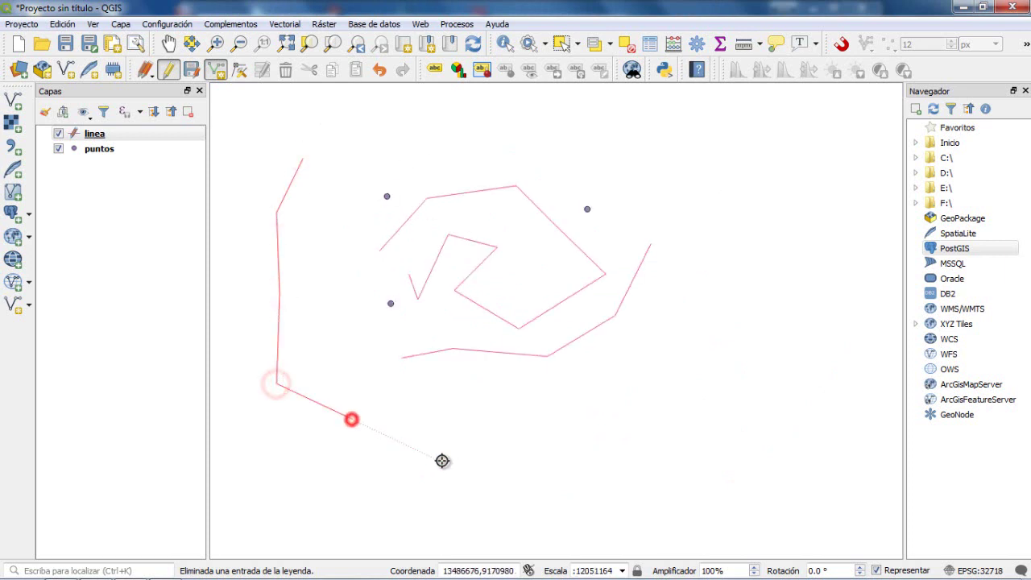
click(462, 460)
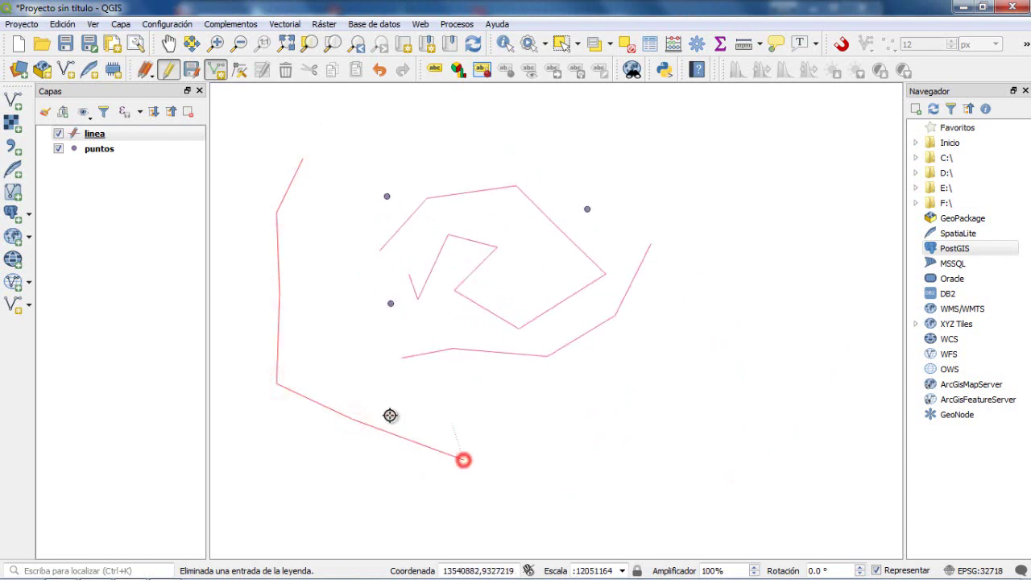
right_click(550, 428)
Give the third line feature the id 03 and the nombre linea03
text(03)
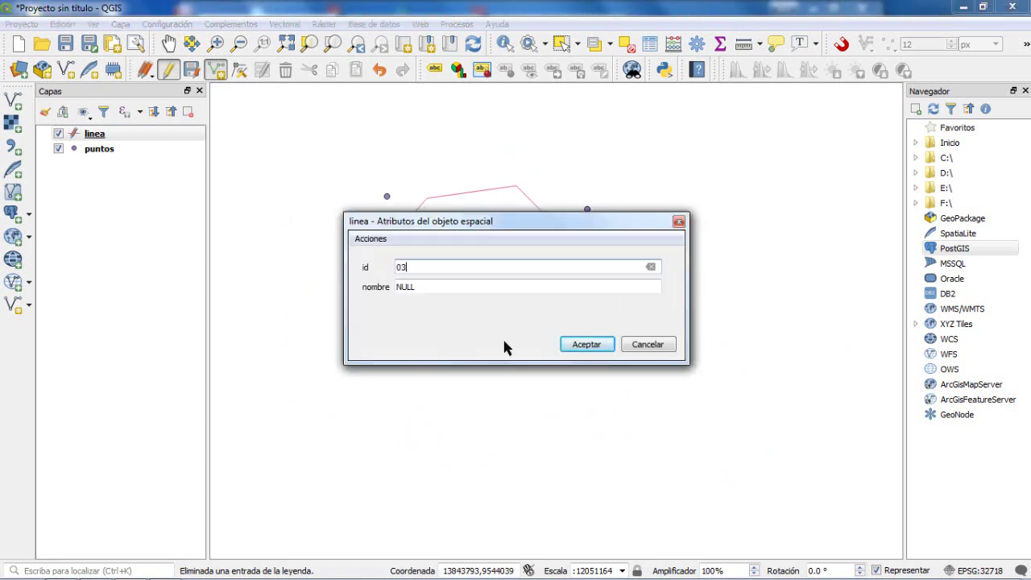
double_click(411, 287)
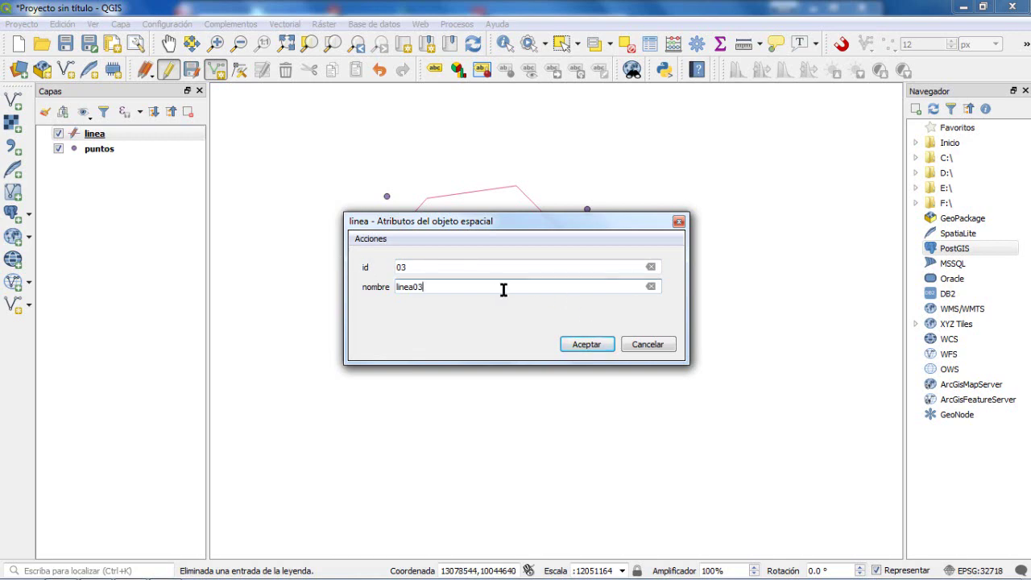
click(590, 337)
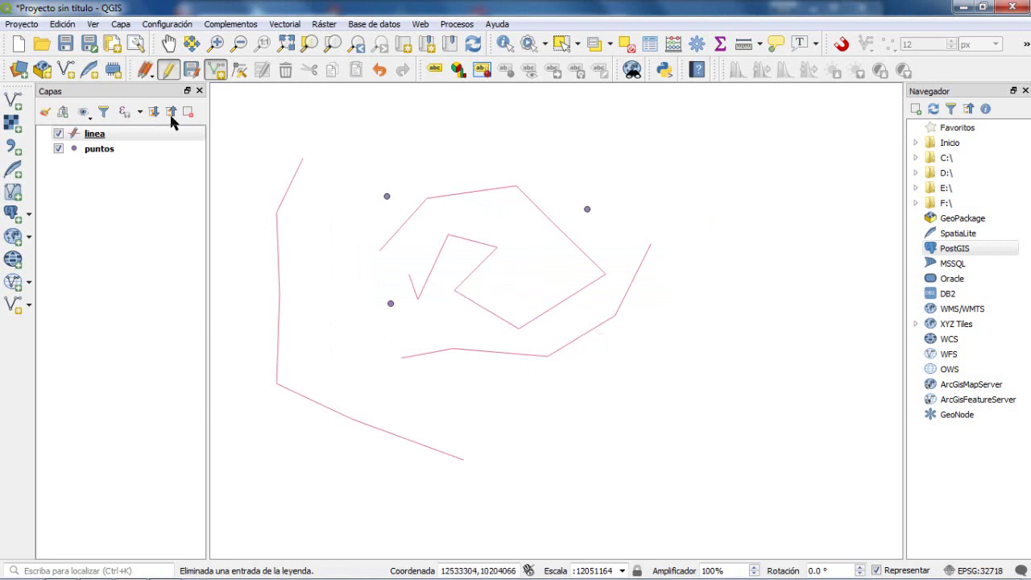
End editing of the linea layer and save its changes
right_click(98, 134)
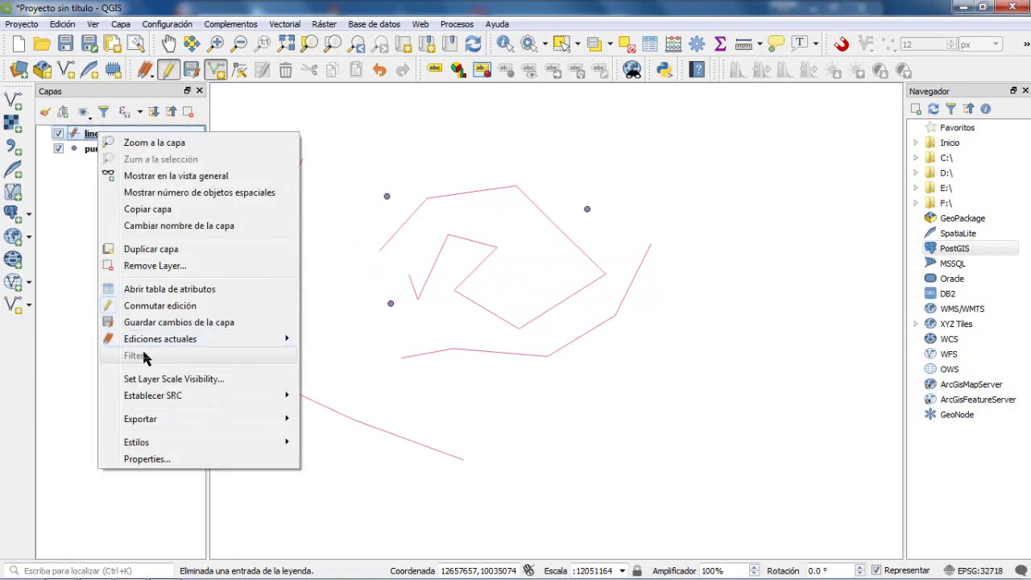
click(278, 23)
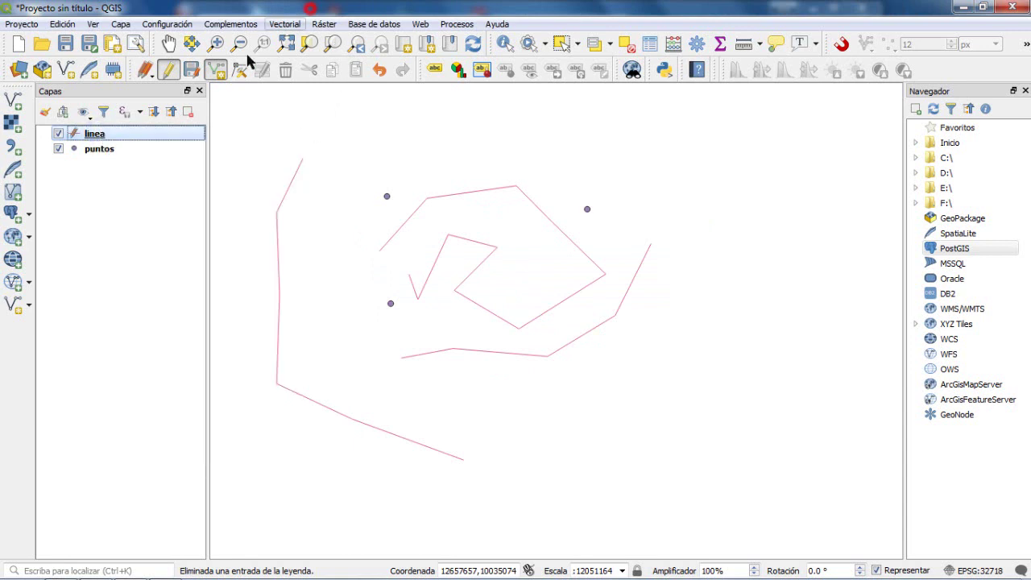
click(167, 71)
click(474, 308)
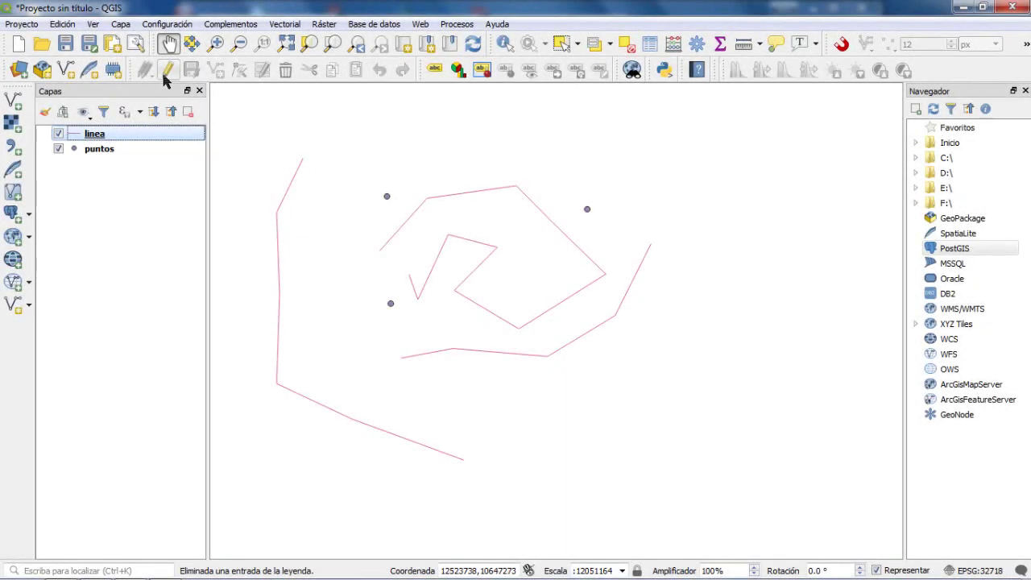
Start a new shapefile layer and save its file as poligono in the Ejemplo QGIS folder
click(120, 24)
mouse_move(216, 59)
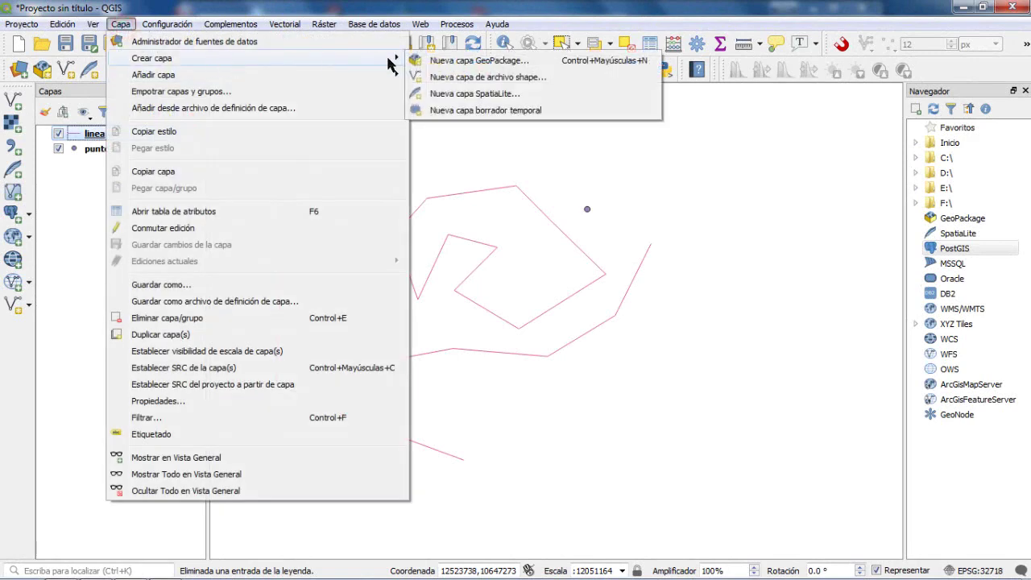
click(450, 79)
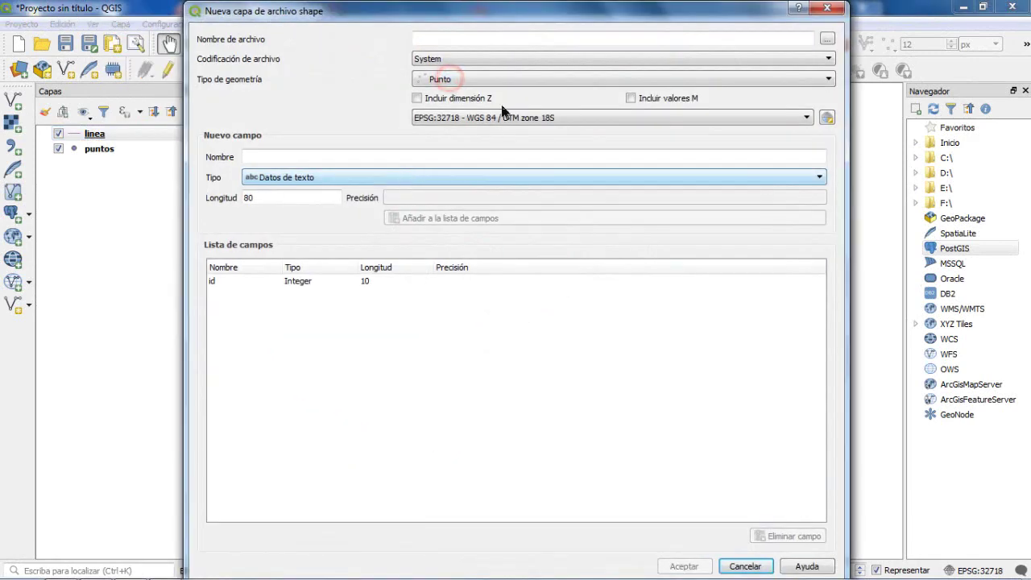
click(828, 39)
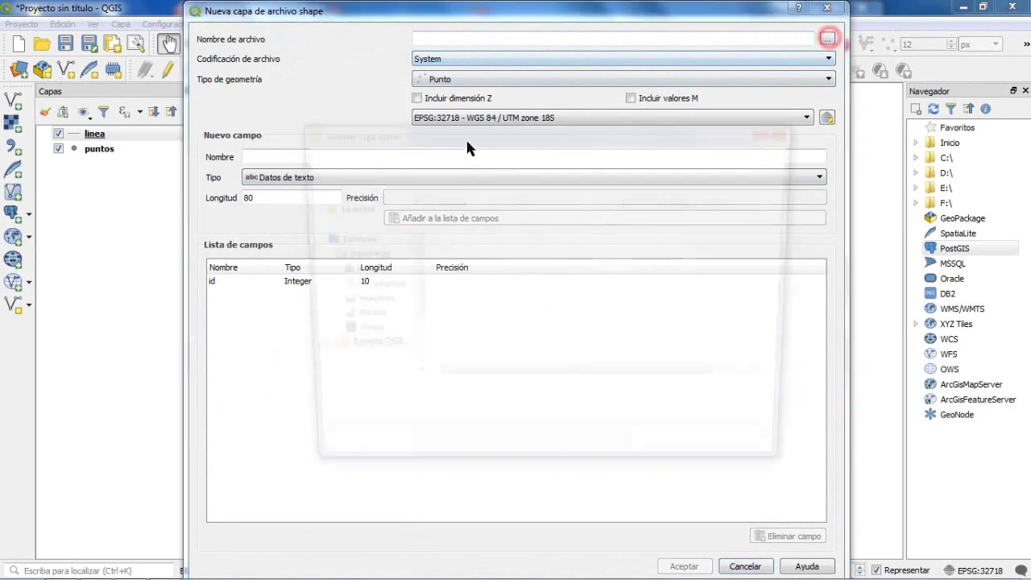
text(poligono)
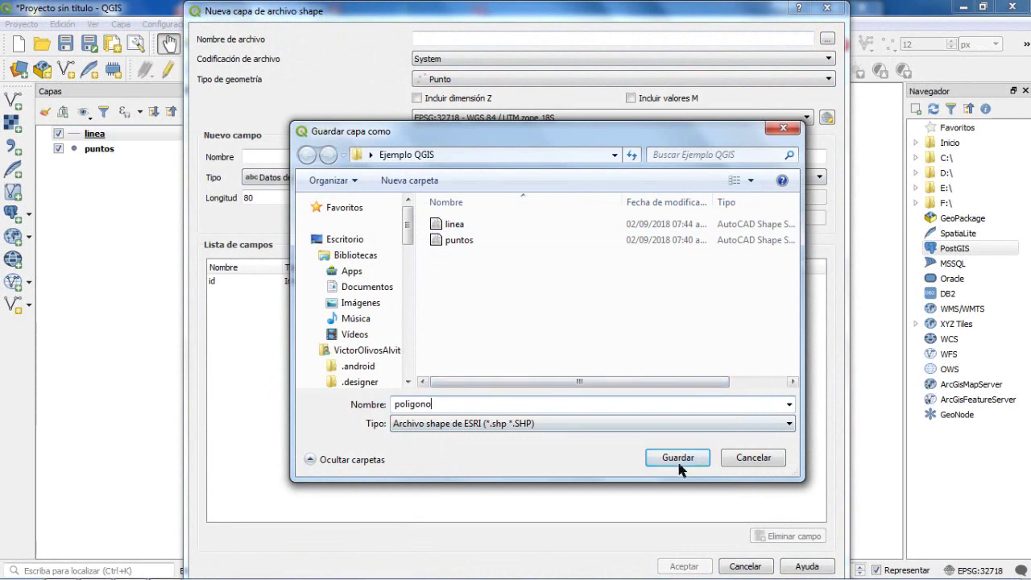
click(664, 458)
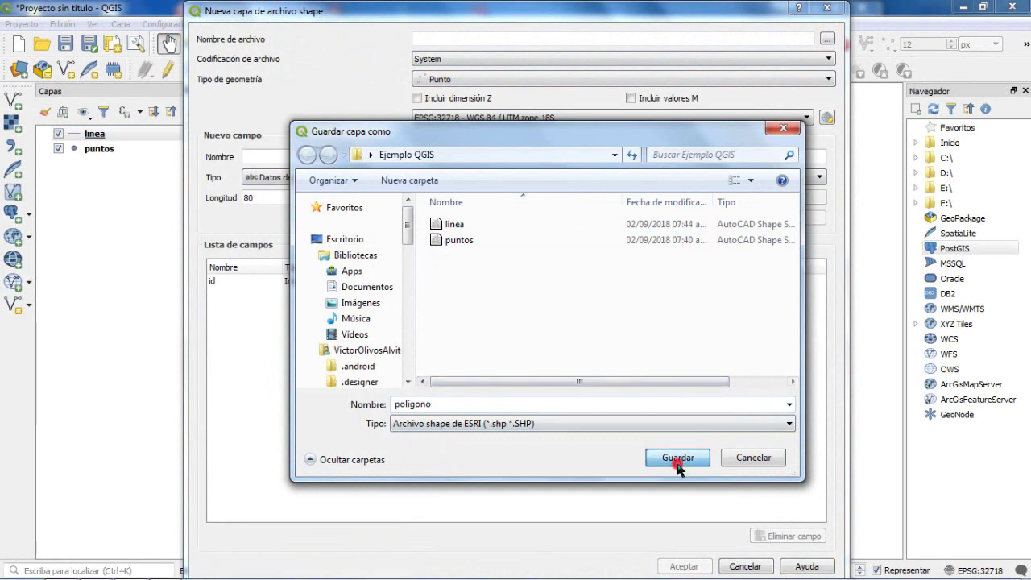
Set the new layer's geometry type to Polígono with the EPSG:32718 - WGS 84 / UTM zone 18S coordinate system
click(467, 79)
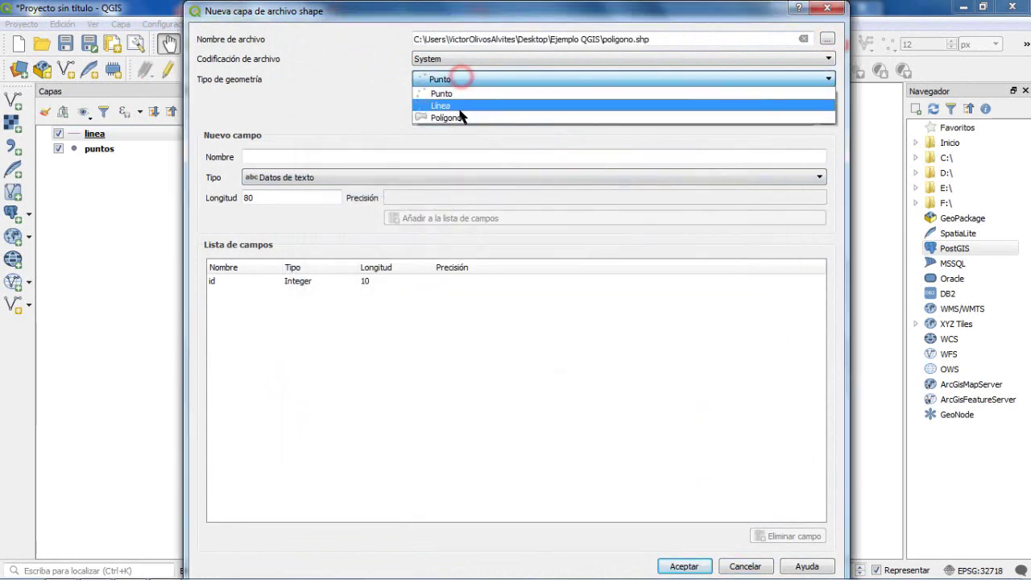
click(453, 106)
click(564, 118)
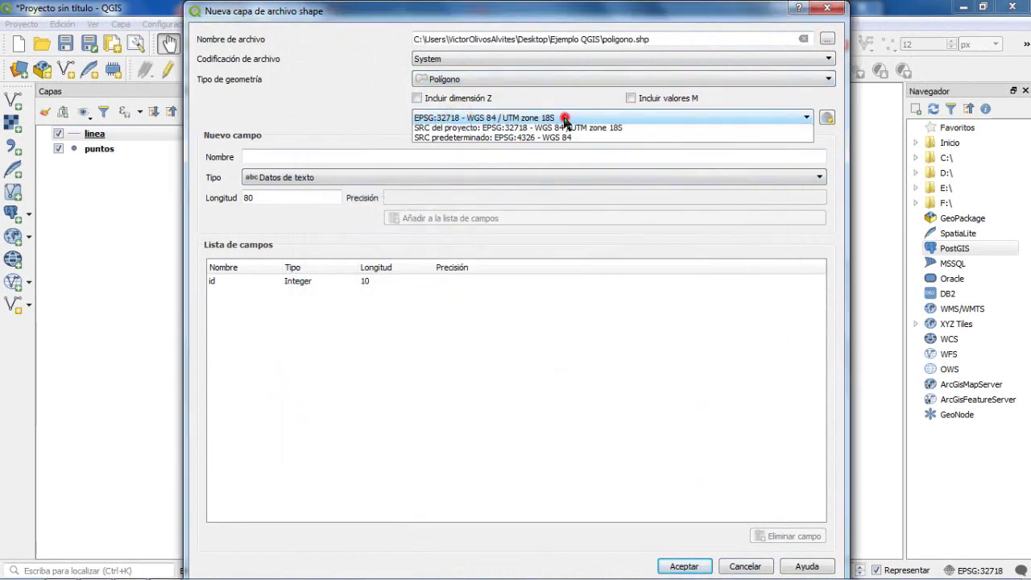
click(568, 118)
Add a text field called nombre with length 80 to the field list and create the poligono layer
click(356, 157)
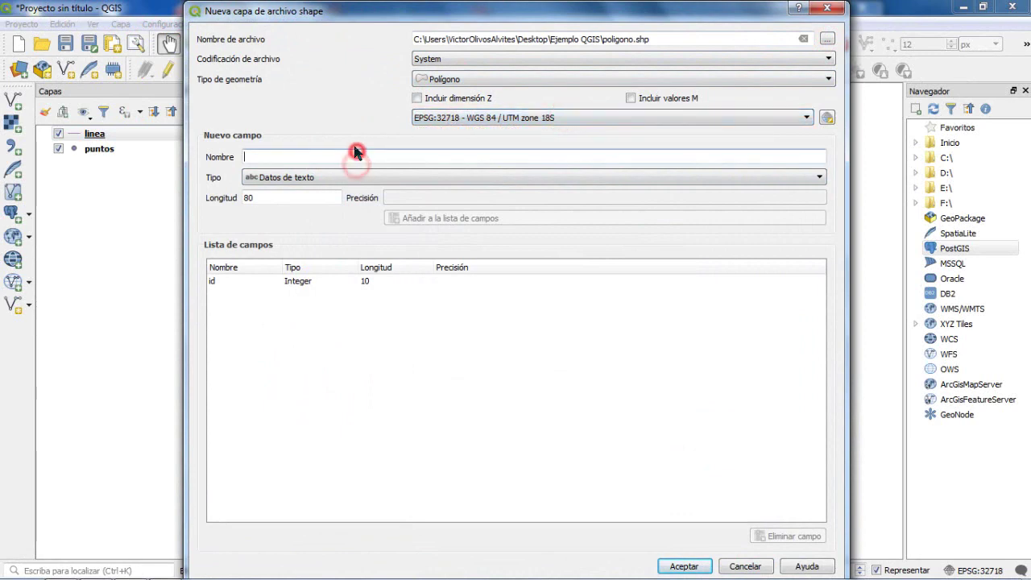
text(nombre)
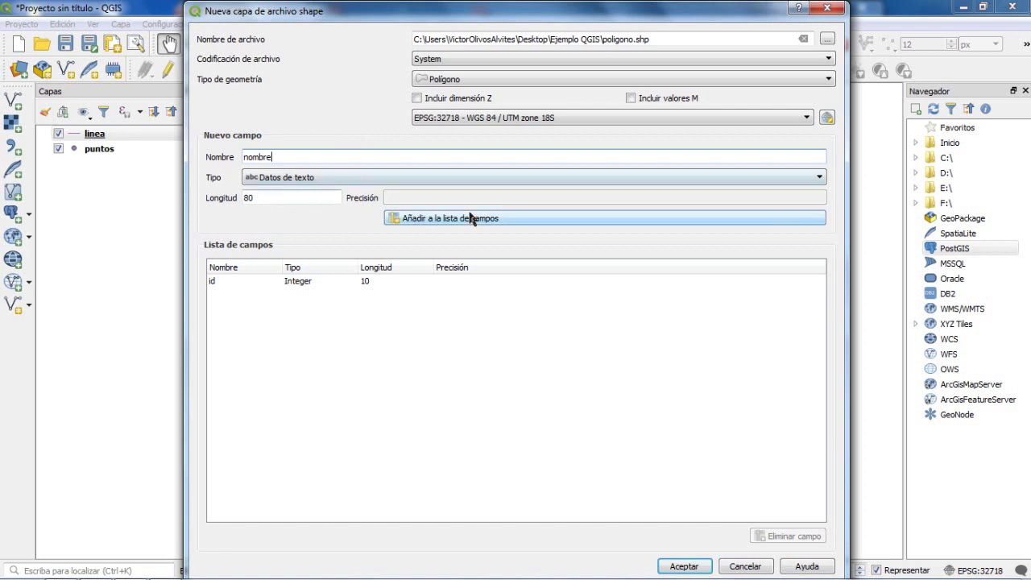
click(509, 219)
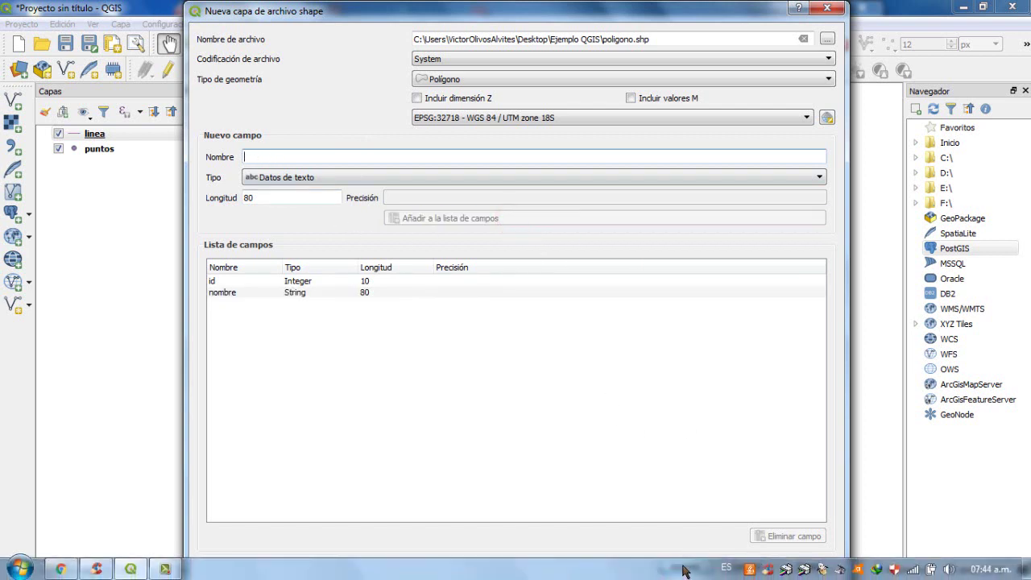
click(656, 465)
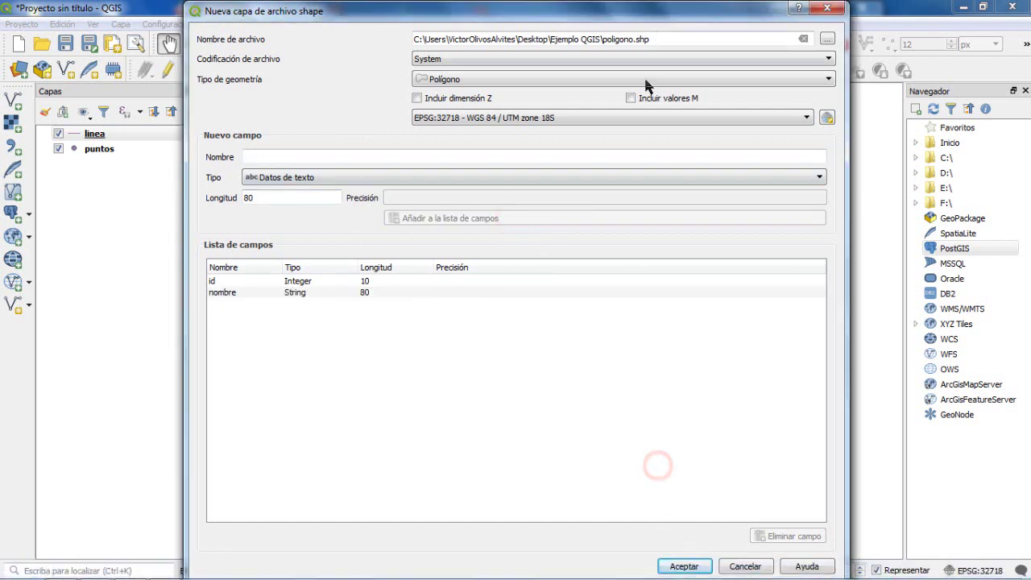
click(687, 566)
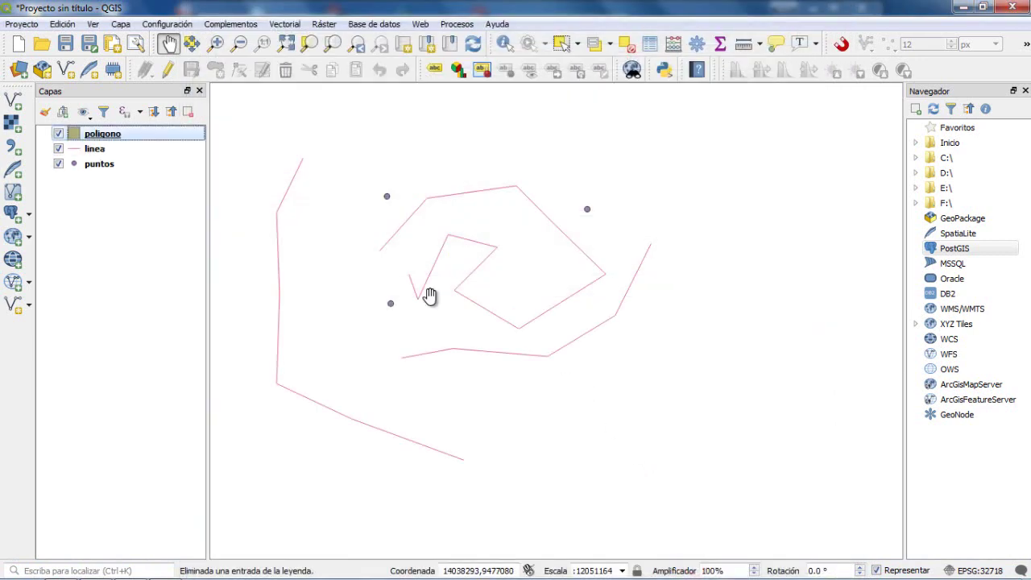
Make the poligono layer editable and draw a tall polygon east of the lines, with an arm extending east at its north end
click(169, 71)
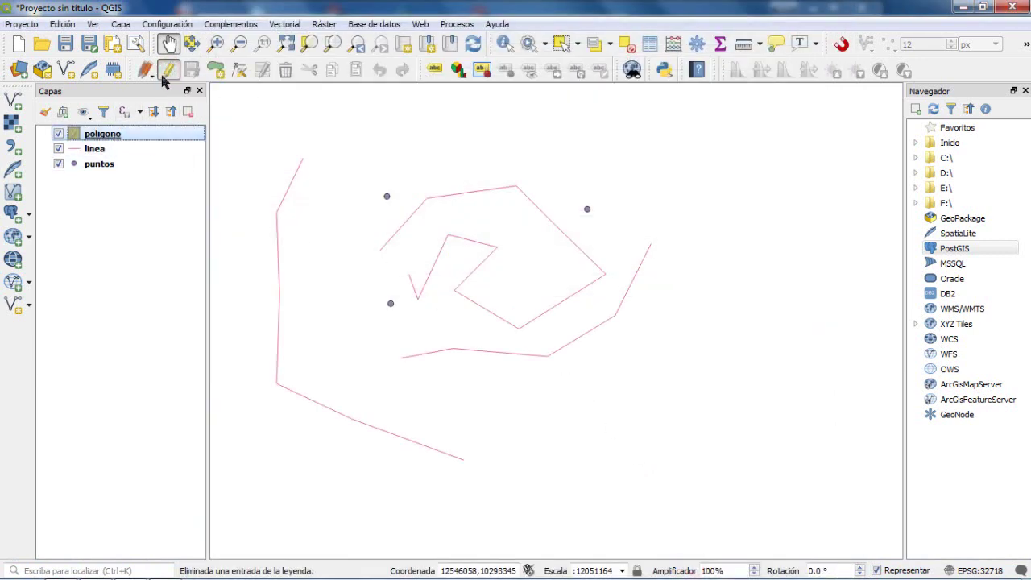
click(216, 71)
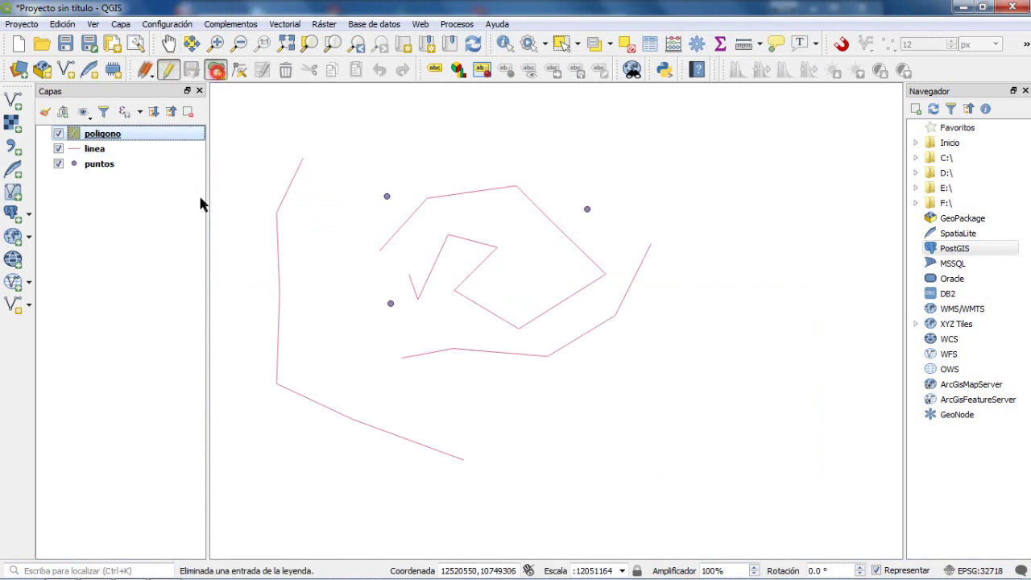
click(741, 164)
click(807, 195)
click(813, 252)
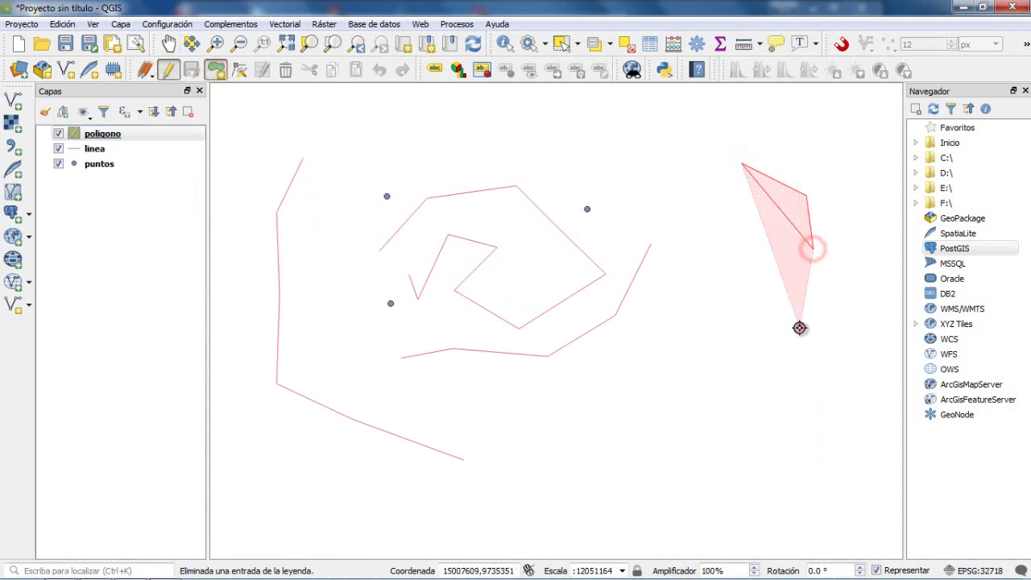
click(799, 327)
click(775, 376)
click(718, 396)
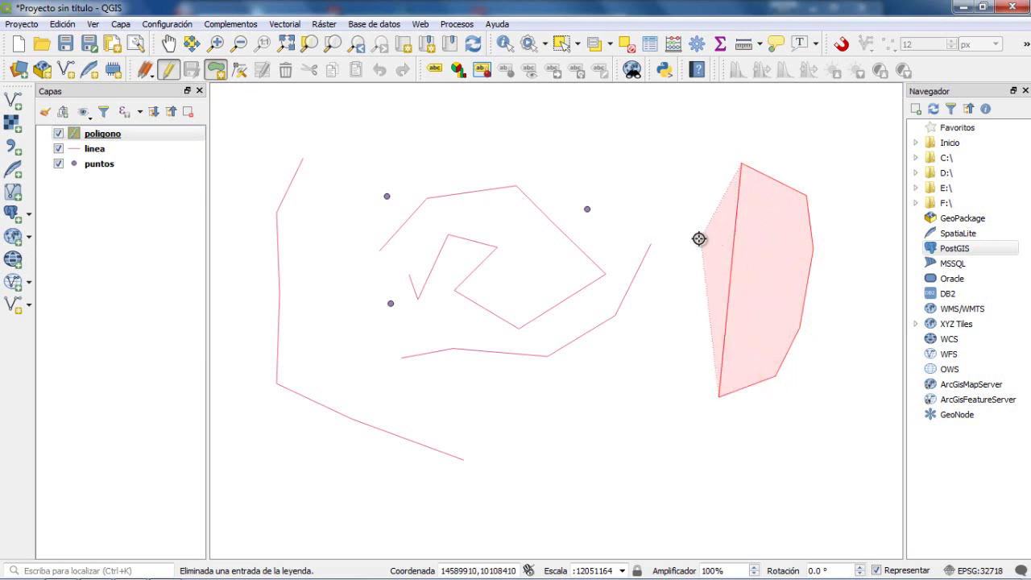
click(690, 162)
click(683, 113)
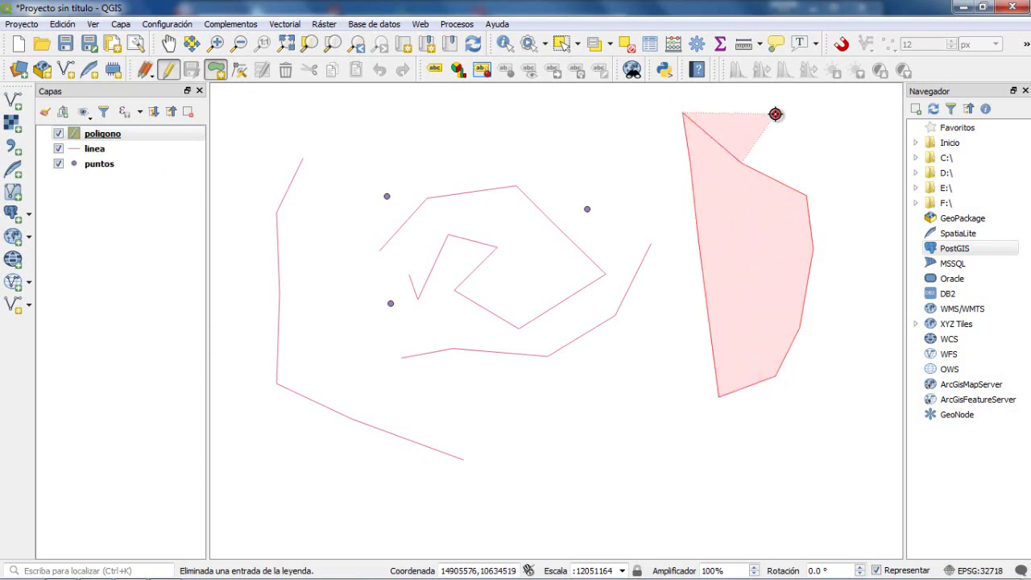
click(775, 113)
click(834, 107)
click(880, 126)
click(872, 169)
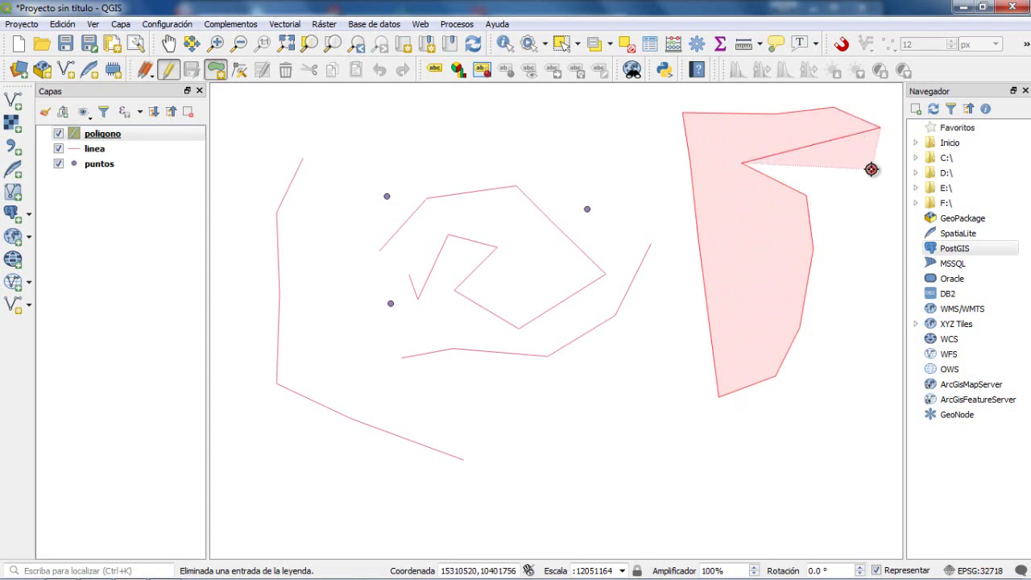
right_click(832, 185)
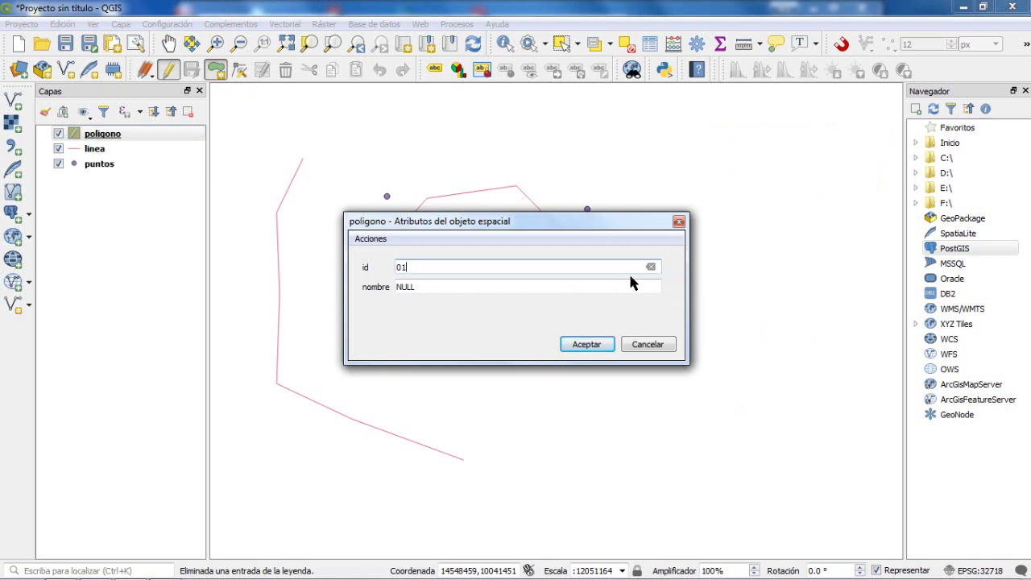
Give the first polygon feature the id 01 and the nombre poligono01
click(459, 290)
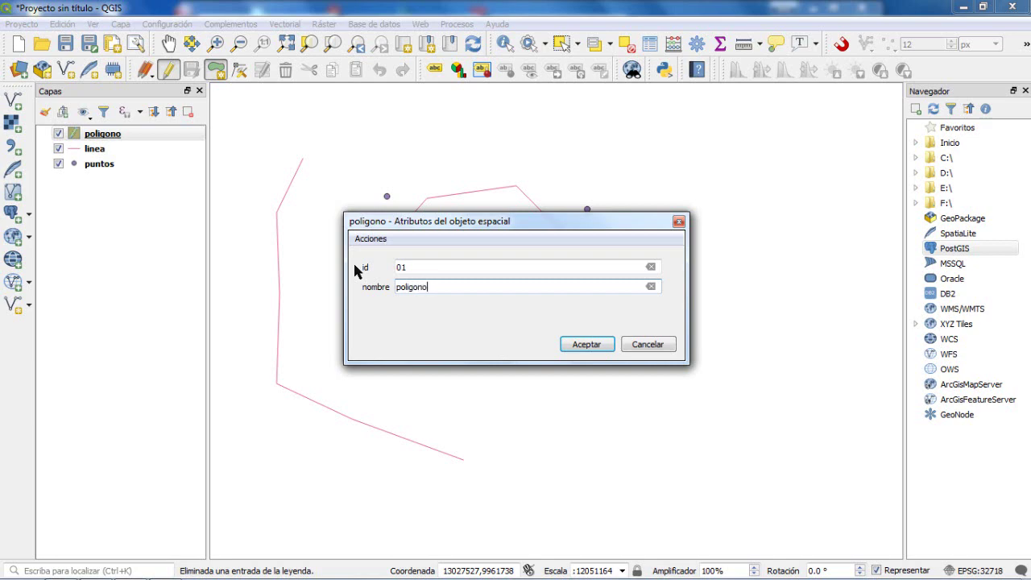
text(poligono01)
click(593, 346)
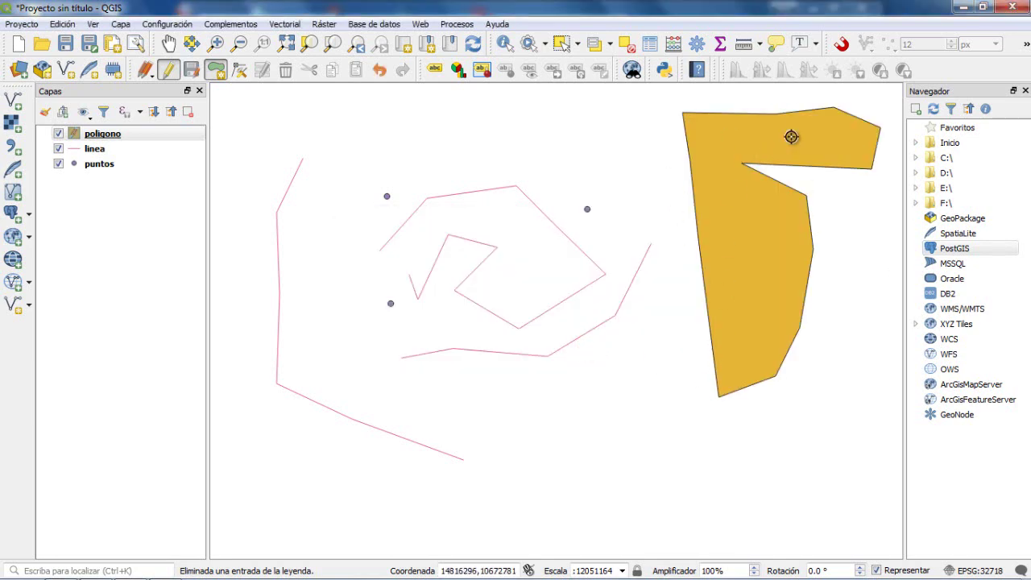
Draw a second, six-vertex polygon in the empty area south of the lines
scroll(709, 208, down, 2)
scroll(704, 242, up, 1)
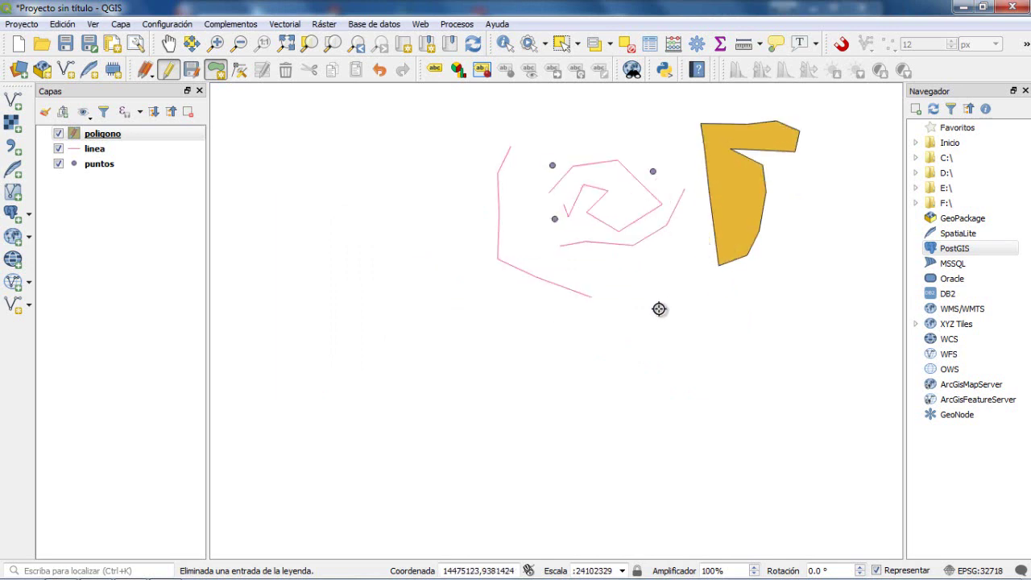
click(522, 357)
click(582, 332)
click(679, 331)
click(723, 395)
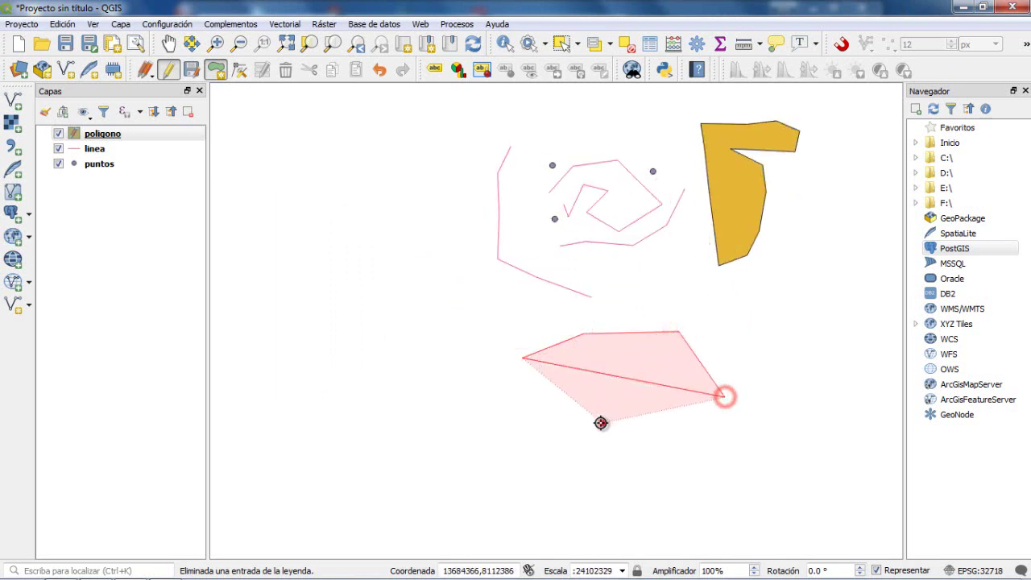
click(601, 423)
click(505, 430)
right_click(504, 413)
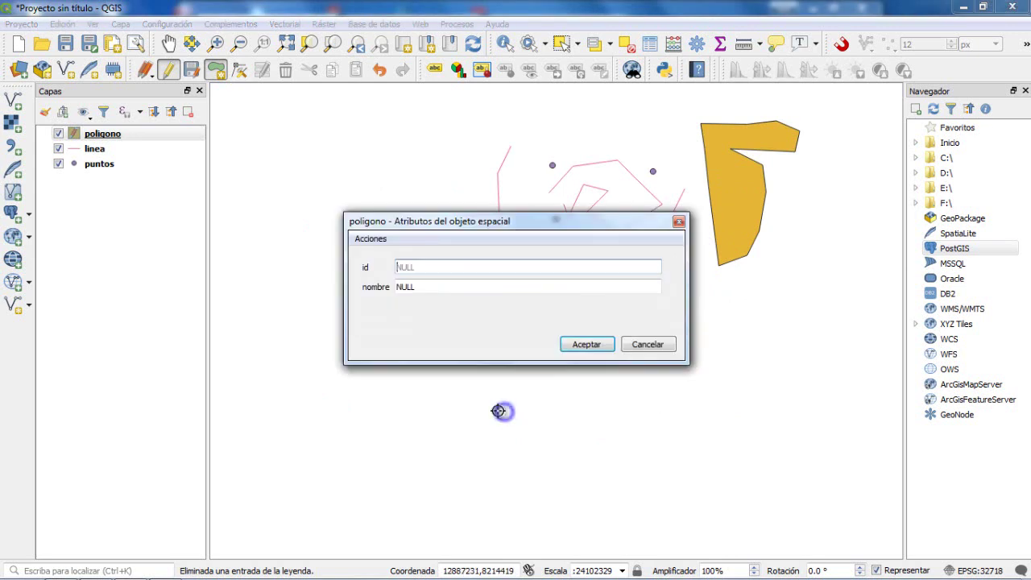
Give the second polygon feature the id 02 and the nombre poligono
text(02)
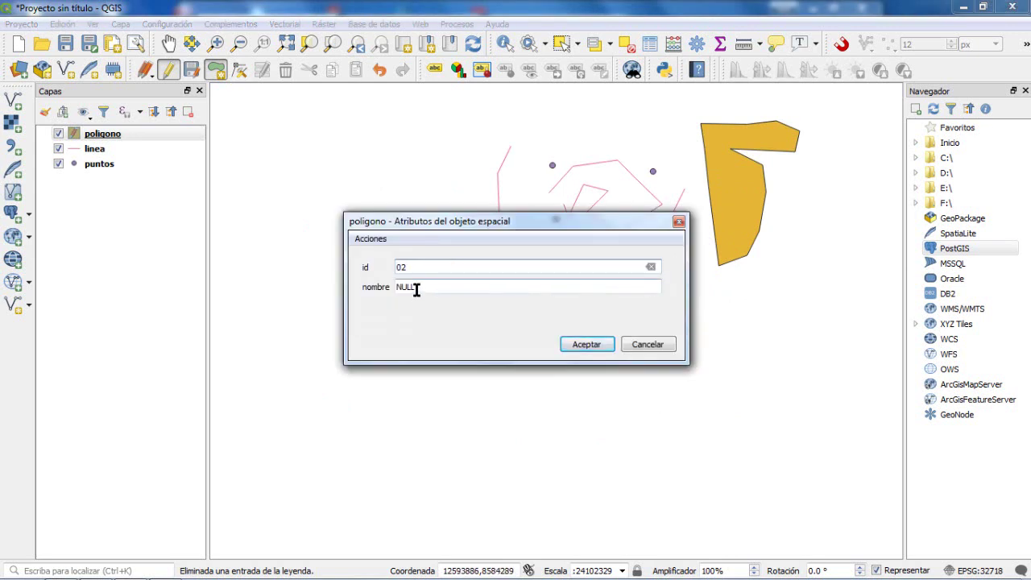
click(414, 287)
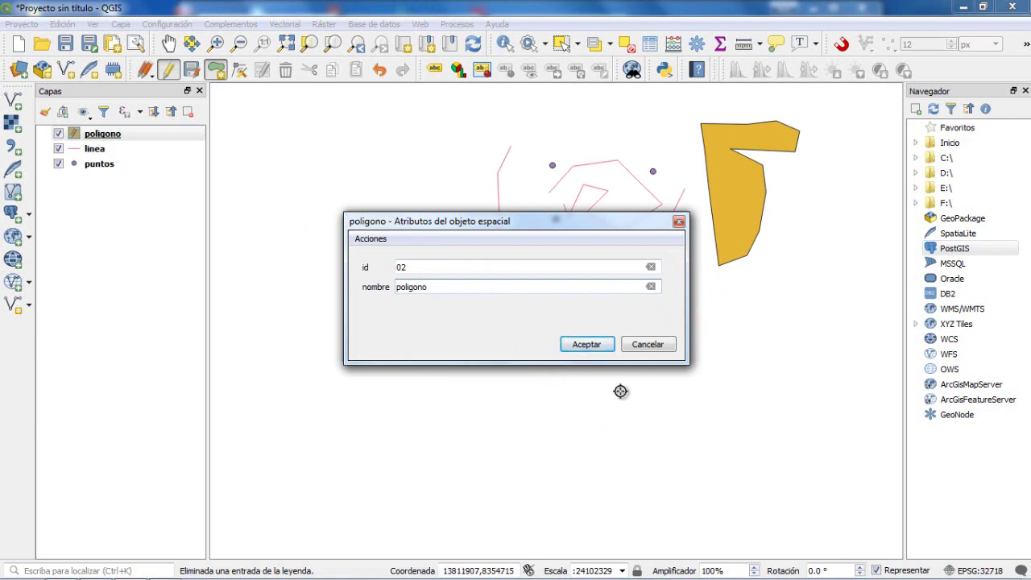
click(588, 346)
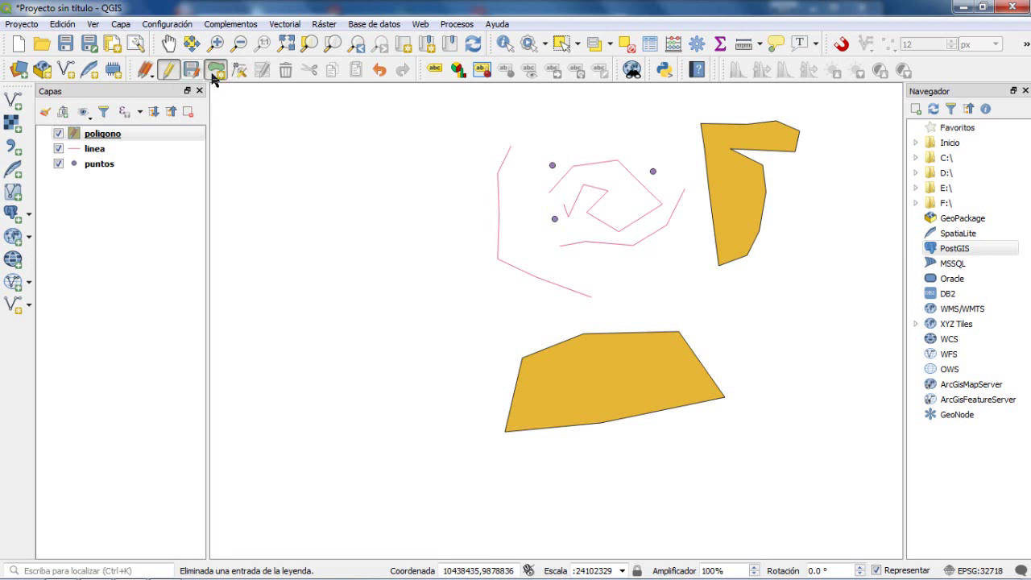
End editing of the poligono layer and save its changes
click(170, 72)
click(482, 308)
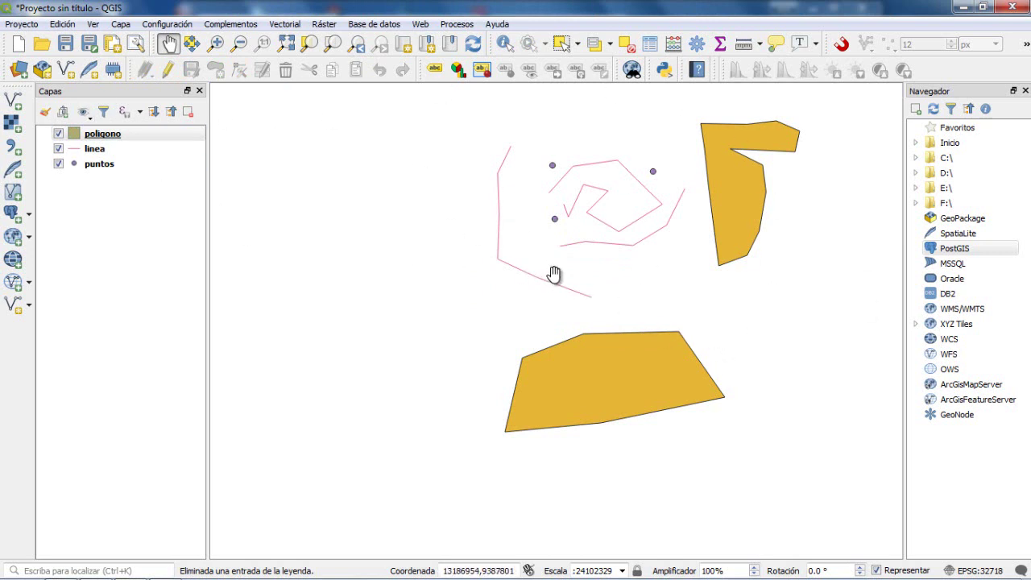
scroll(552, 270, down, 3)
scroll(552, 266, up, 3)
drag(686, 214, 594, 267)
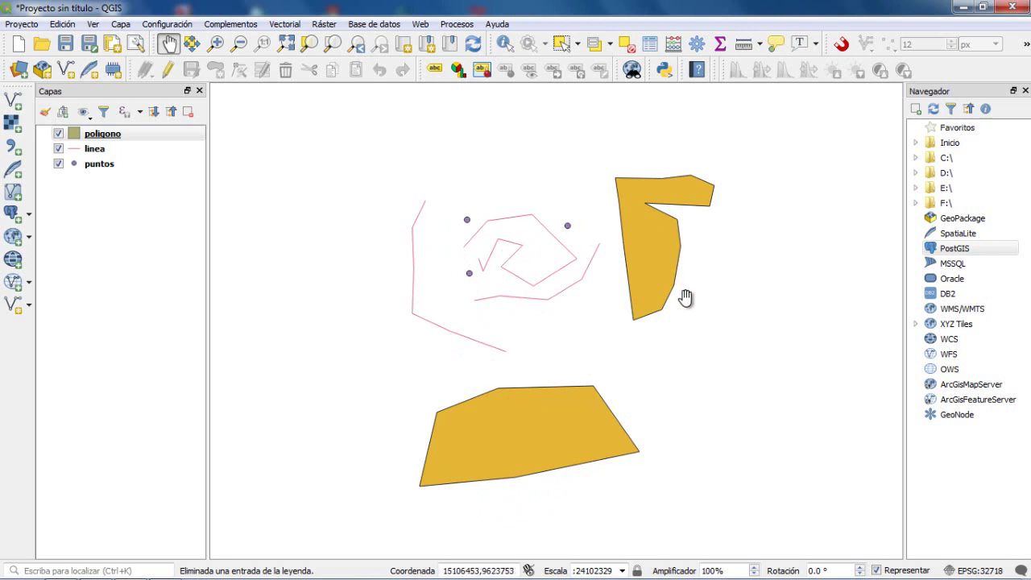
Switch to the desktop and open the Ejemplo QGIS folder in a maximized window
click(963, 7)
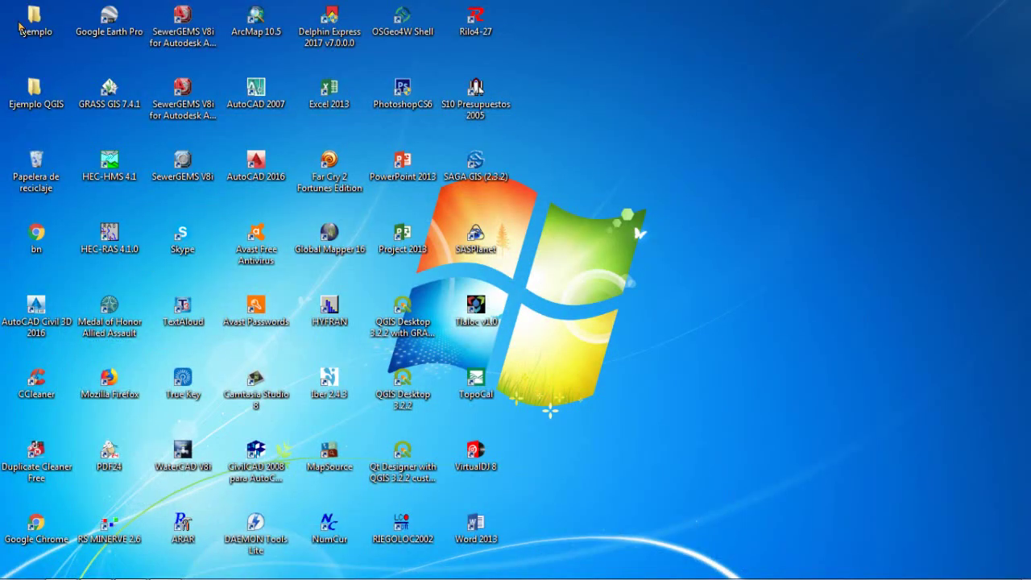
double_click(36, 90)
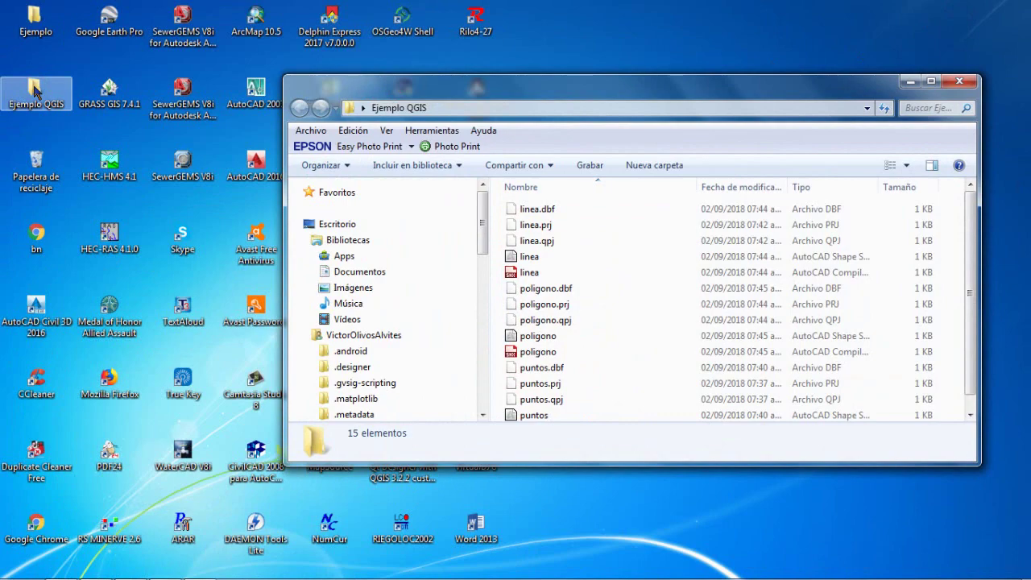
double_click(604, 90)
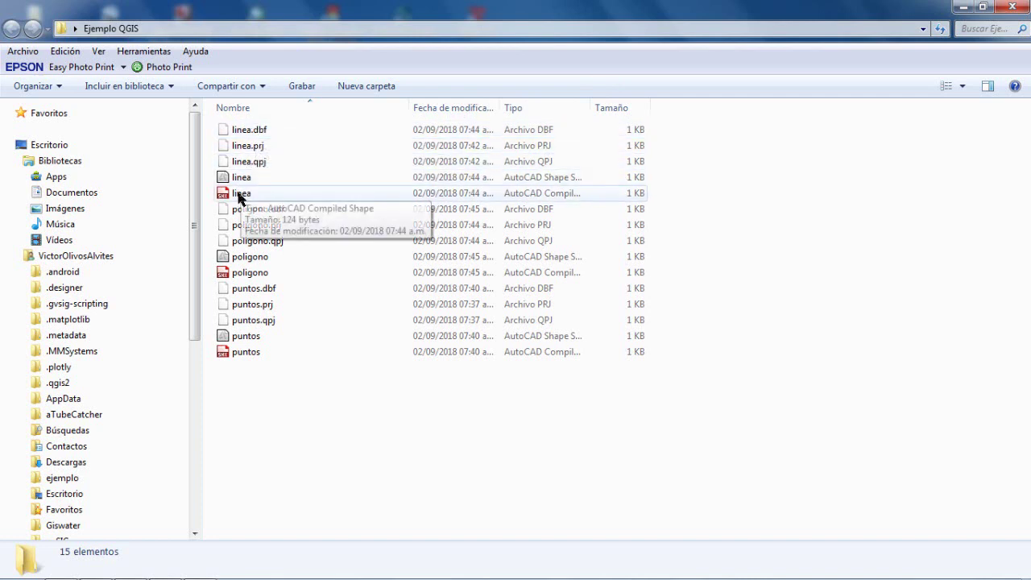
Inspect the linea shapefile's component files one by one, widening the Tipo column to fit its contents
click(252, 135)
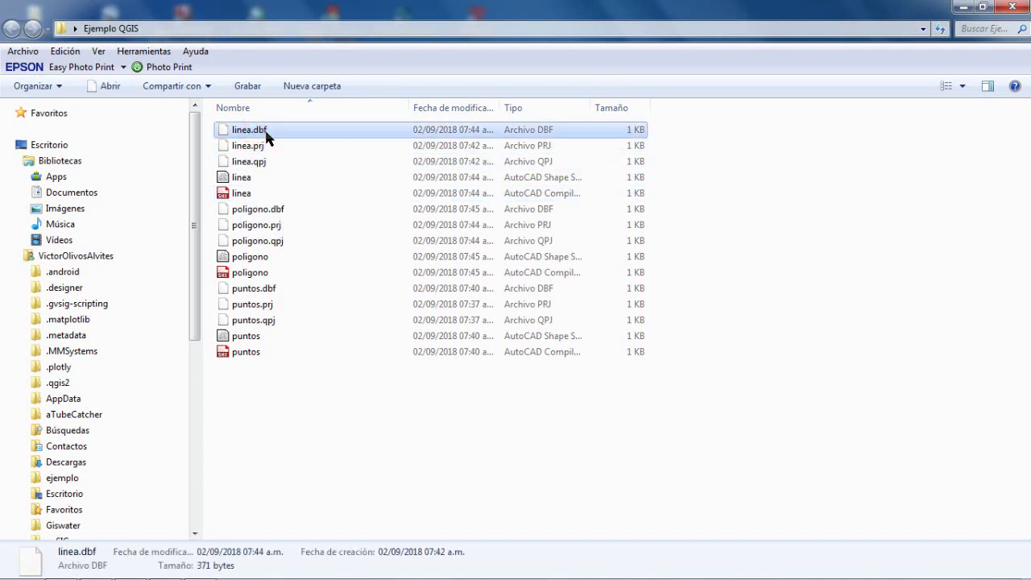
click(266, 146)
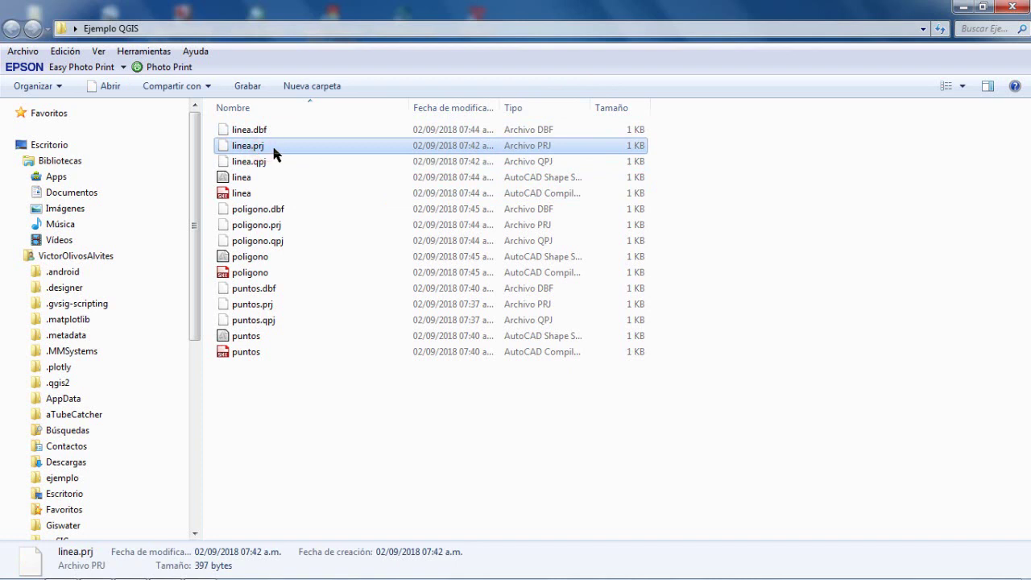
click(265, 164)
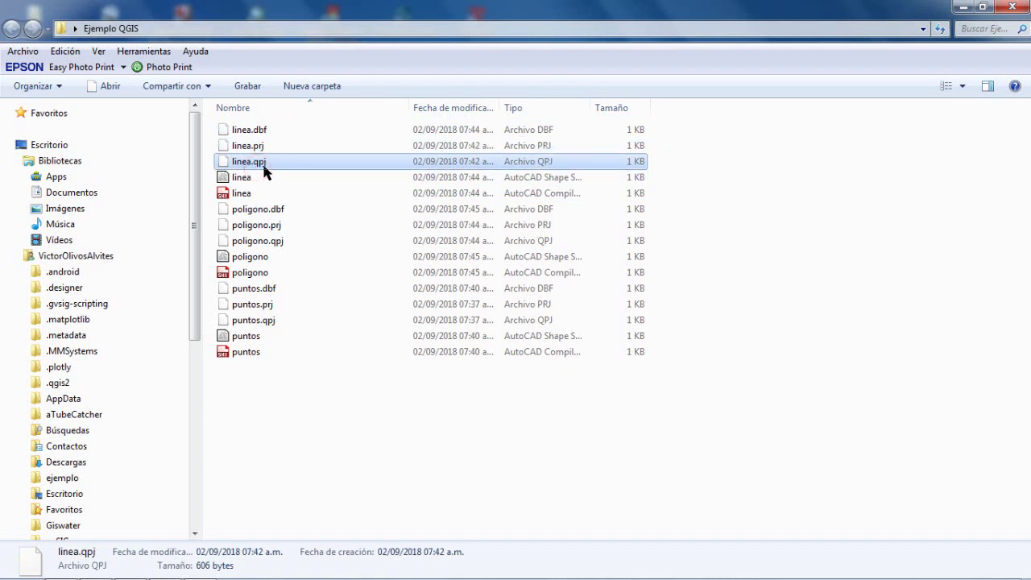
click(244, 179)
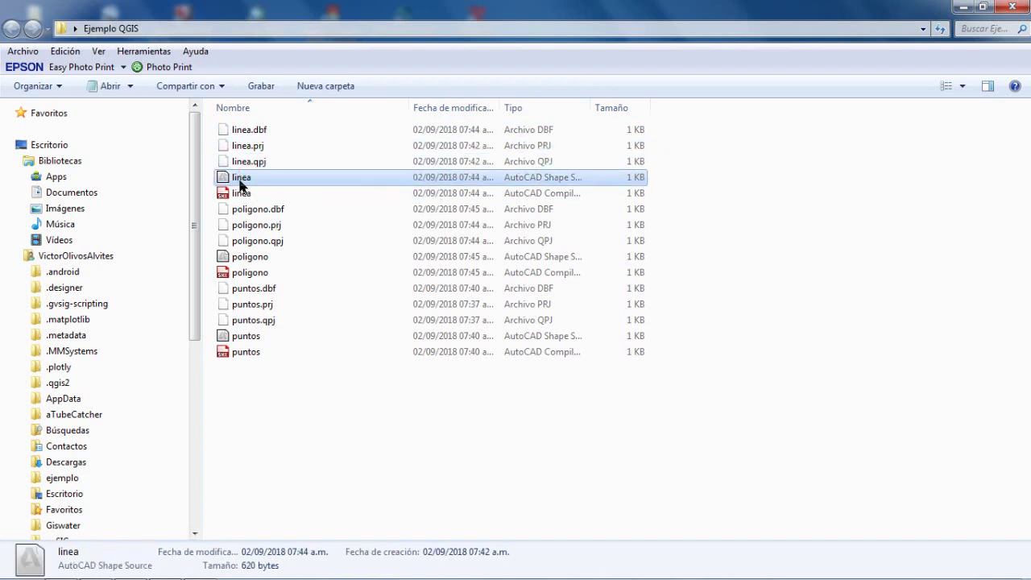
double_click(592, 106)
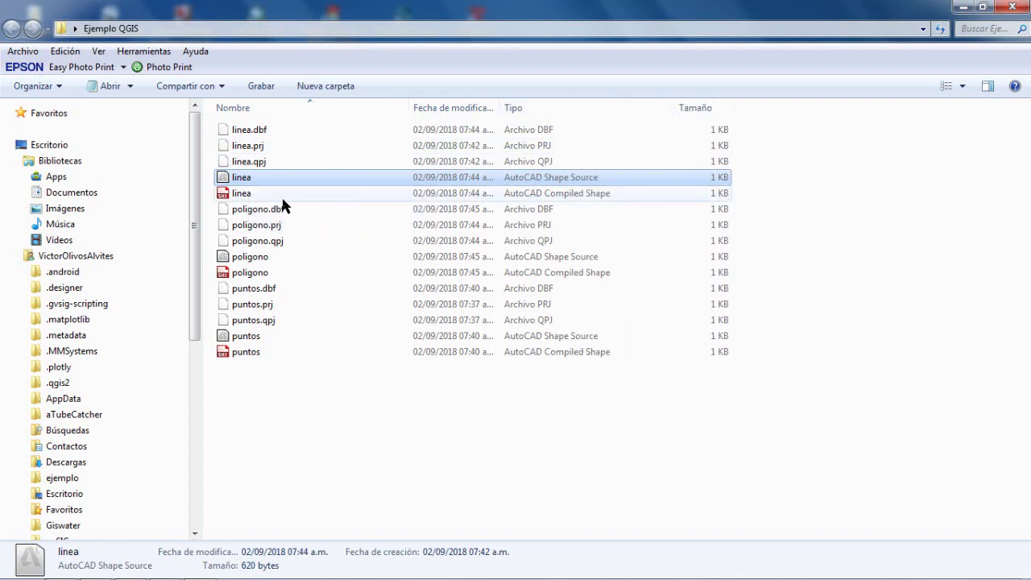
click(242, 195)
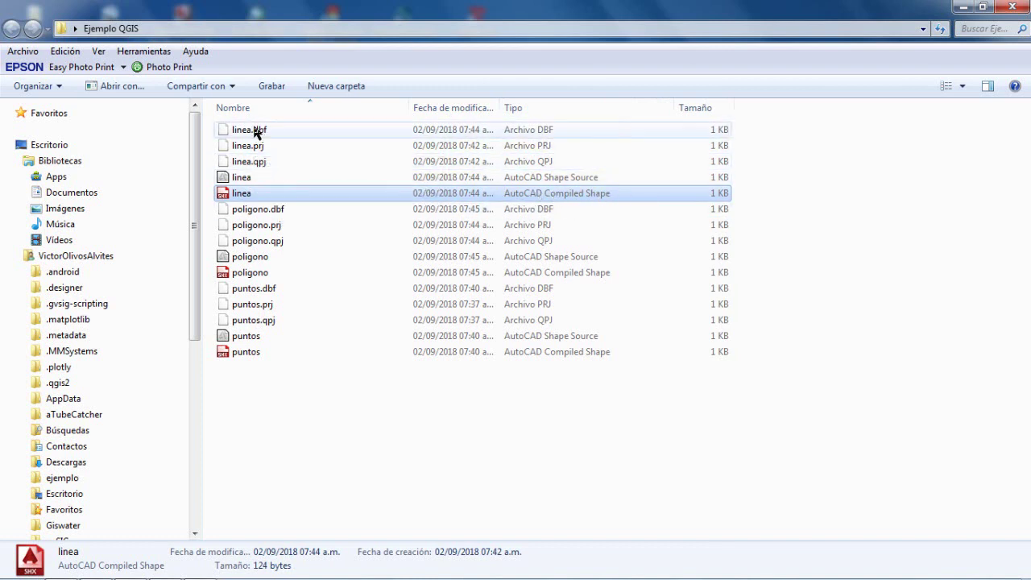
Review the linea dbf, prj, qpj, shape source and compiled shape files again as one set
click(250, 131)
click(249, 145)
click(248, 161)
click(244, 178)
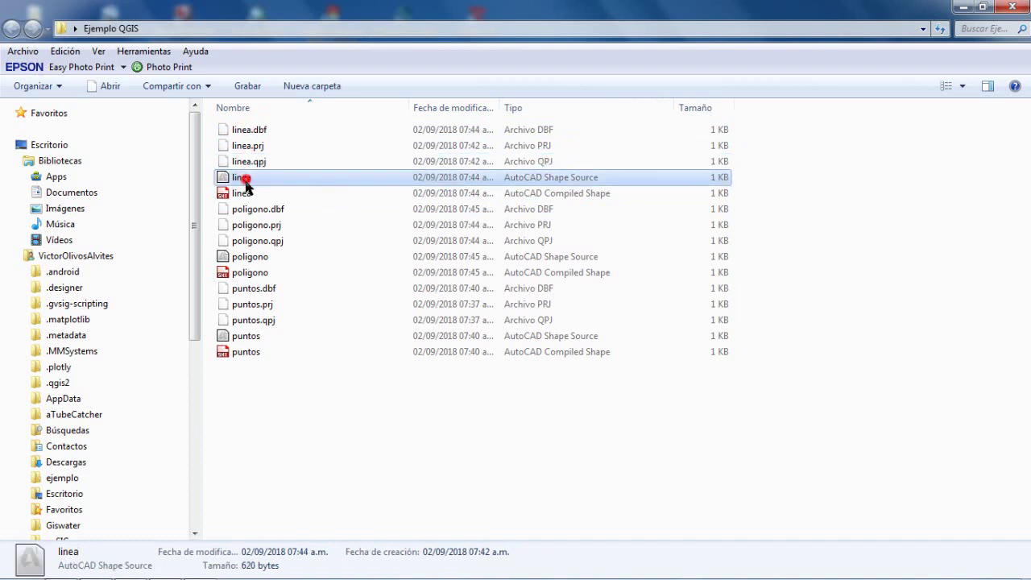
click(242, 192)
click(240, 177)
click(244, 145)
click(251, 131)
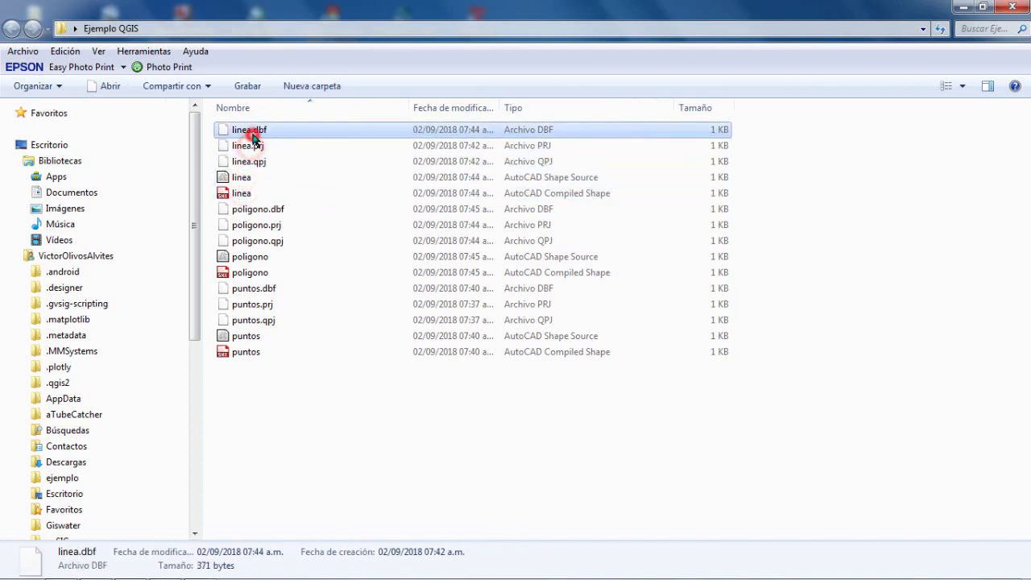
click(246, 193)
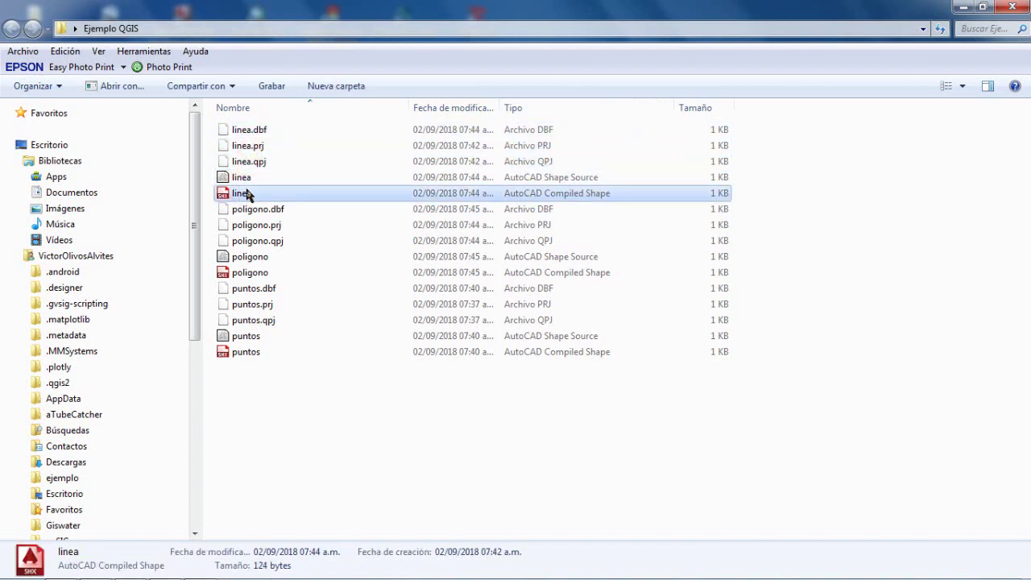
click(243, 178)
click(249, 162)
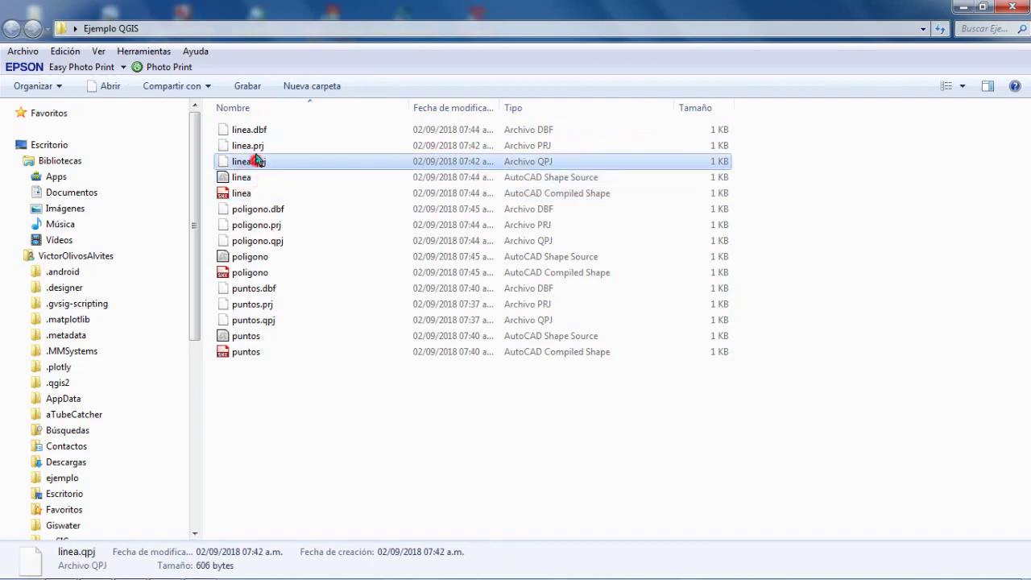
click(256, 146)
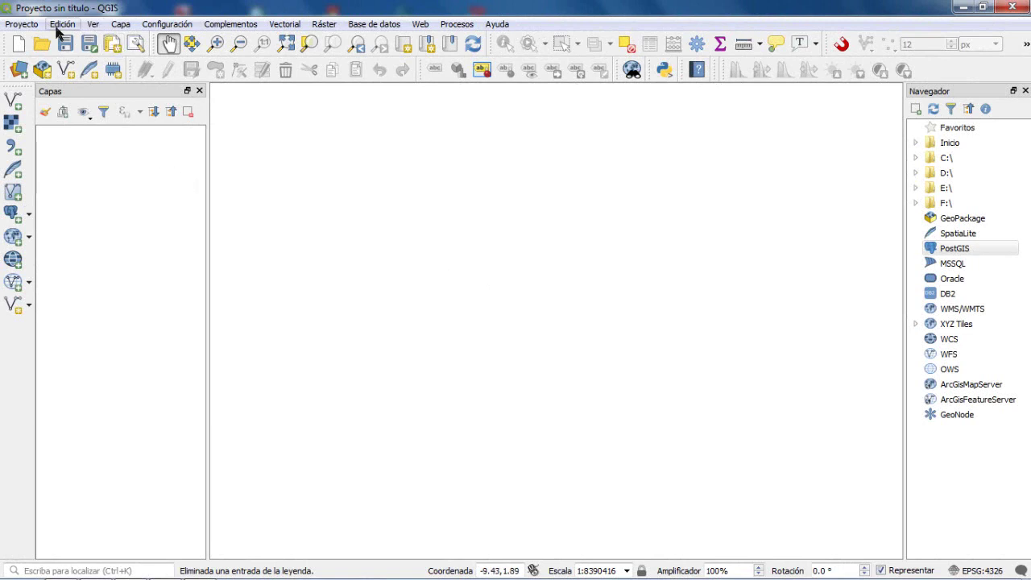
Open the add vector layer dialog and review its source types and encodings, keeping Archivo and System
click(120, 25)
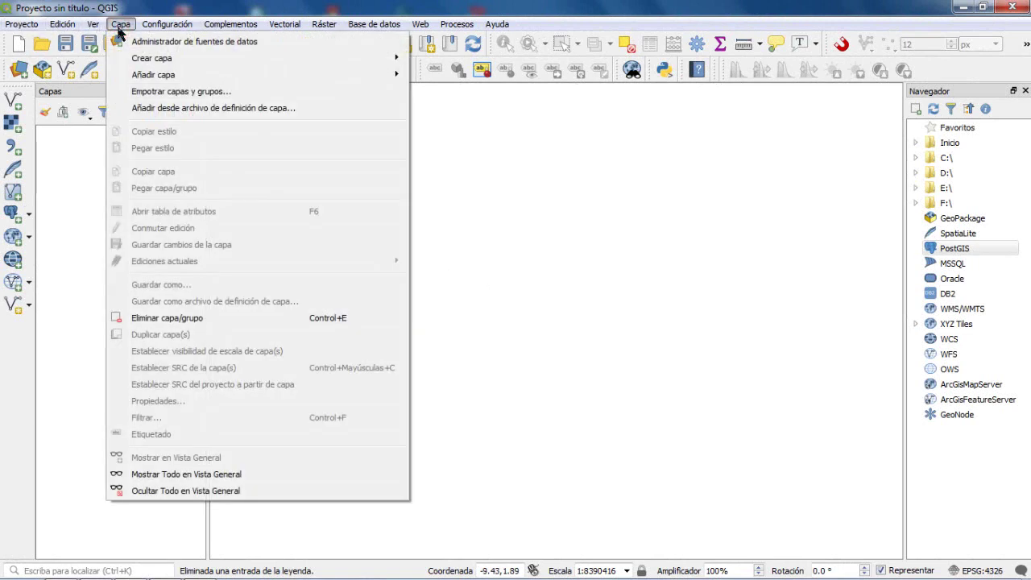
mouse_move(164, 76)
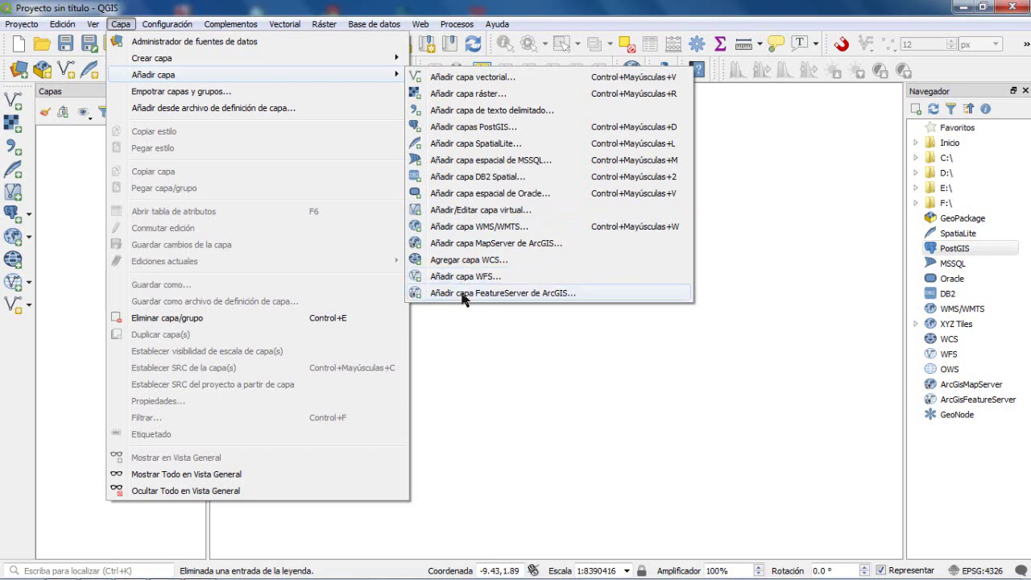
click(483, 77)
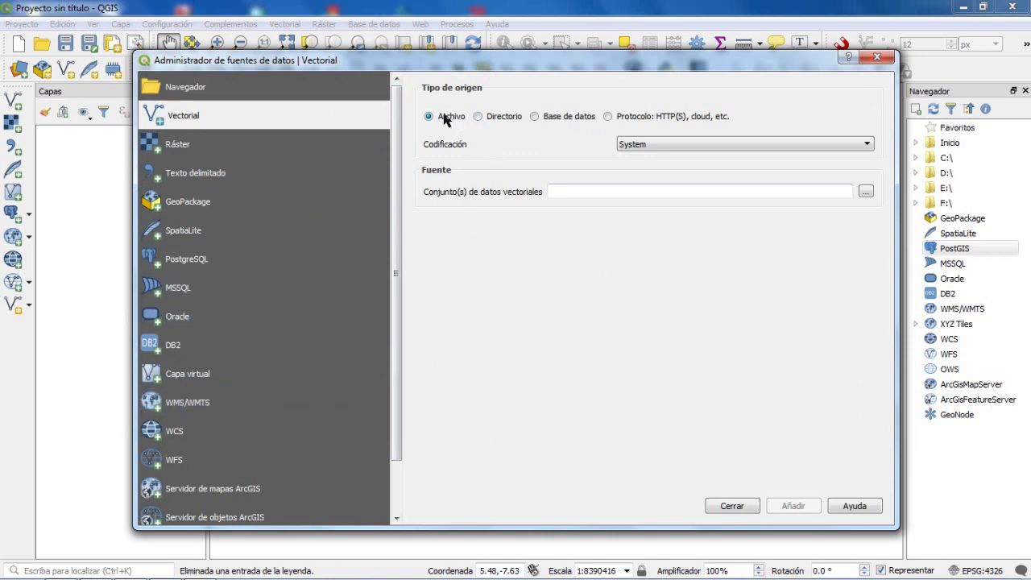
click(479, 117)
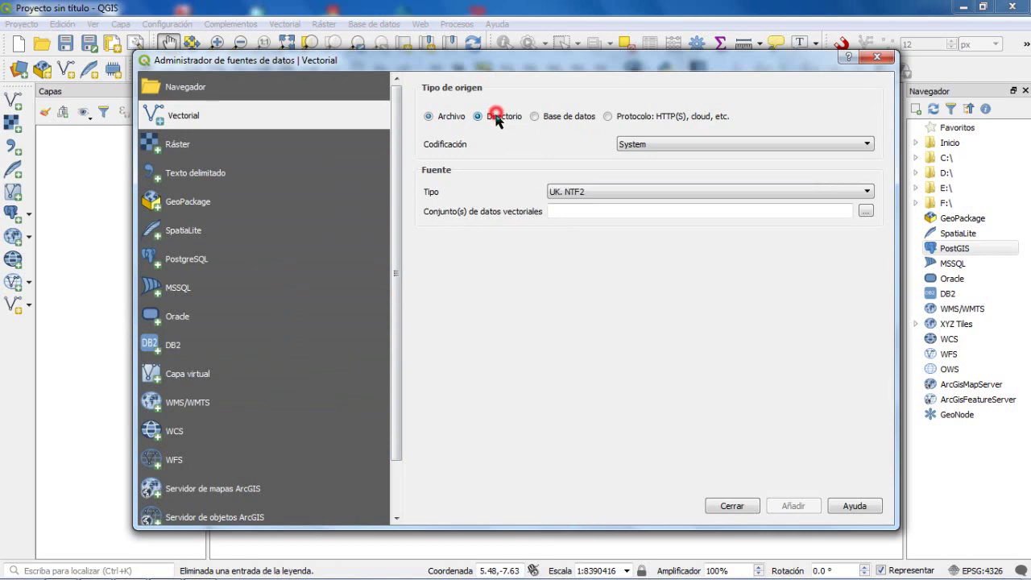
click(570, 118)
click(621, 118)
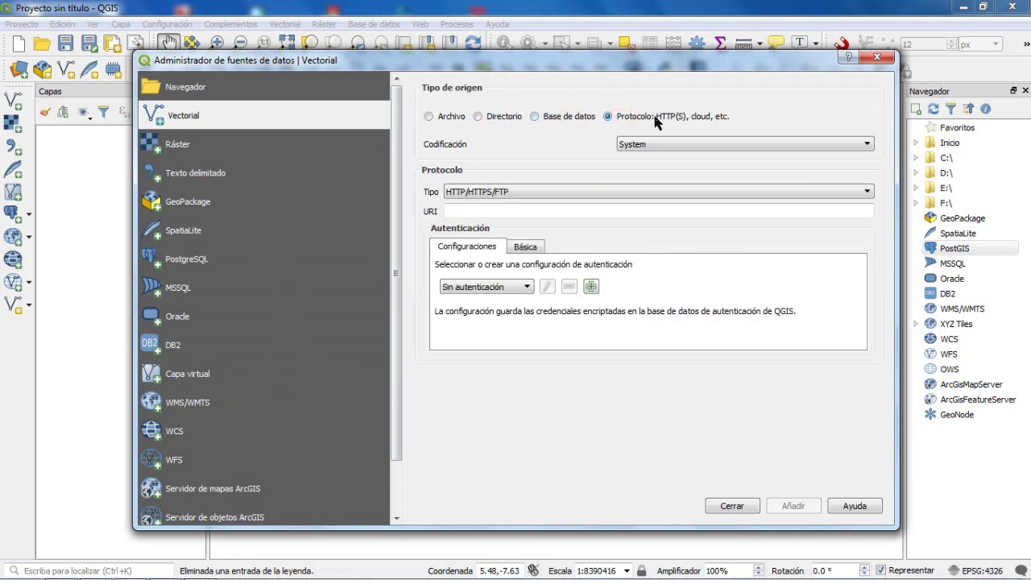
click(429, 117)
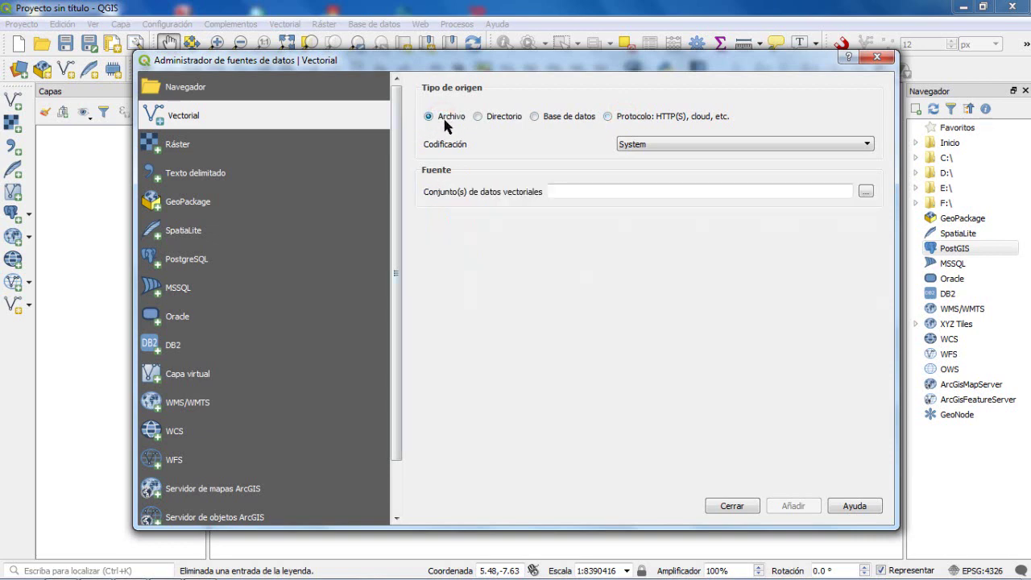
click(684, 149)
click(682, 143)
Browse for the vector dataset and limit the listed files to Archivos shape de ESRI (*.shp)
click(866, 193)
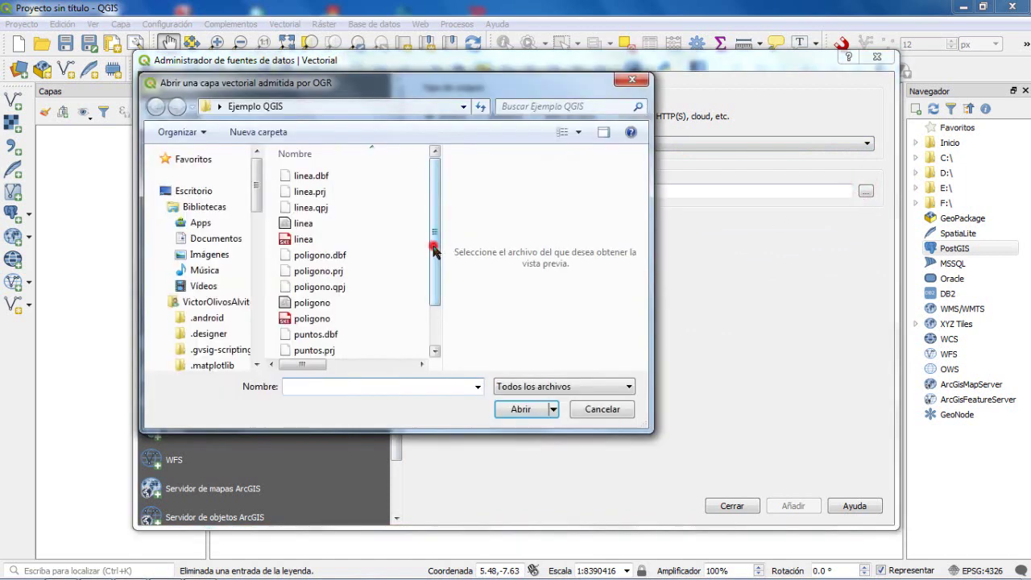
drag(433, 250, 435, 316)
click(553, 388)
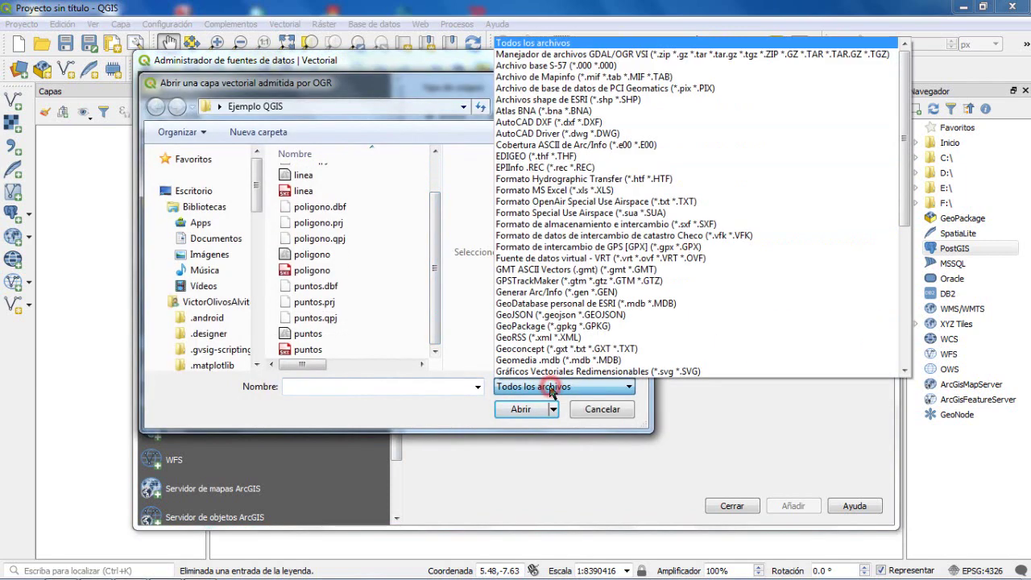
click(603, 105)
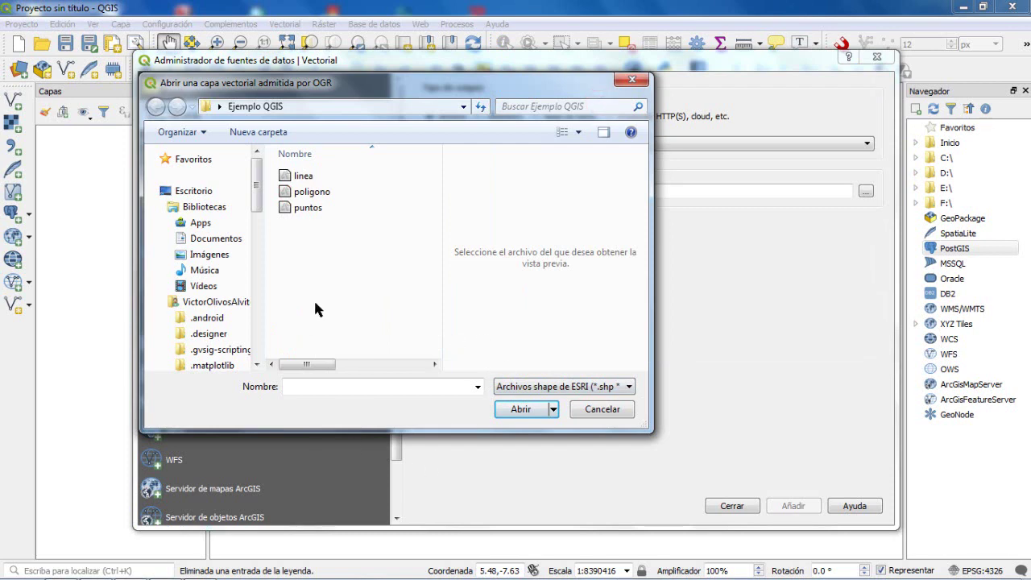
Load cuenca.shp from D:\arcgis\JEQUETEPEQUE as a vector layer and close the data source dialog
drag(260, 208, 260, 361)
click(246, 232)
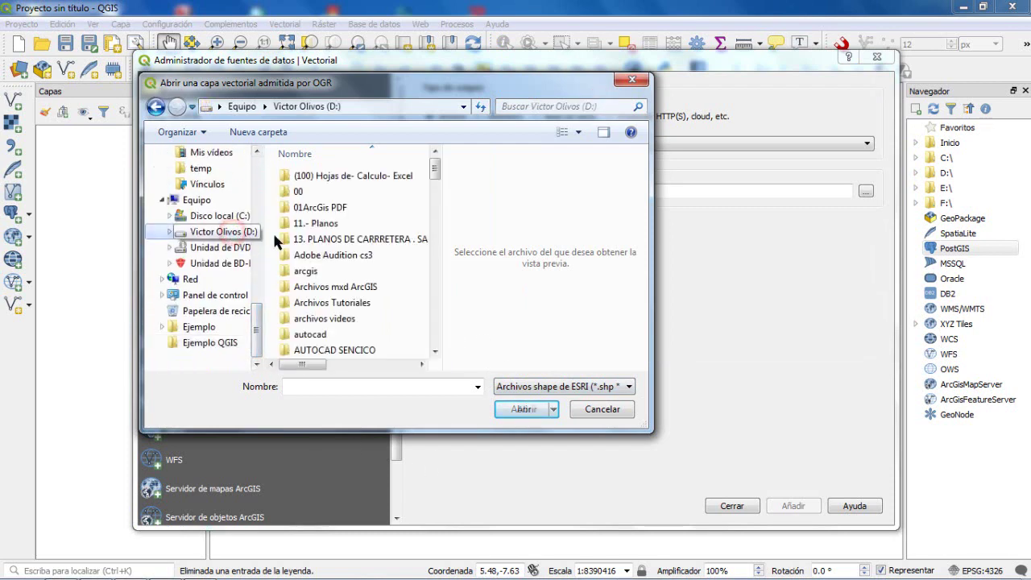
double_click(330, 272)
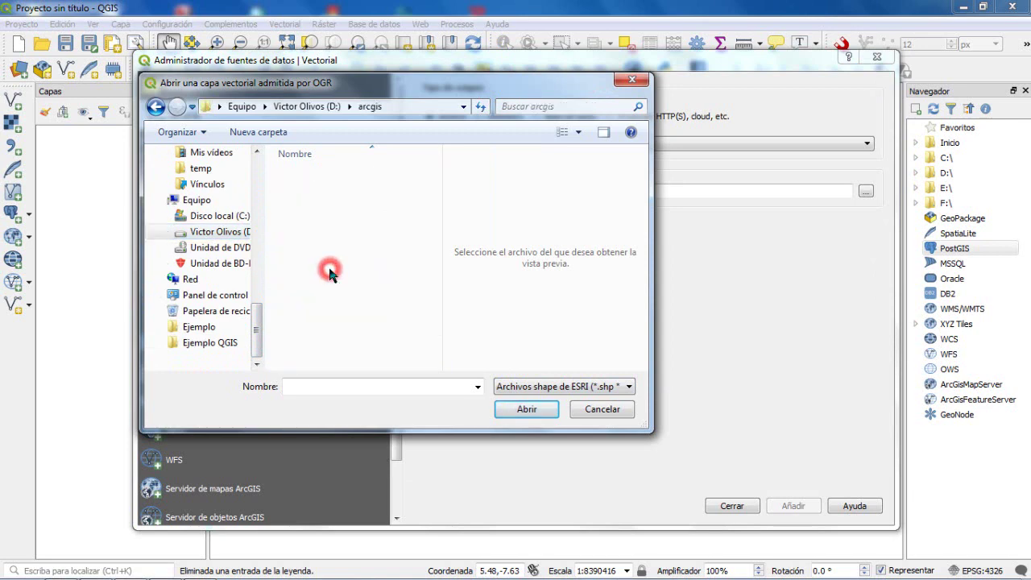
scroll(342, 215, down, 4)
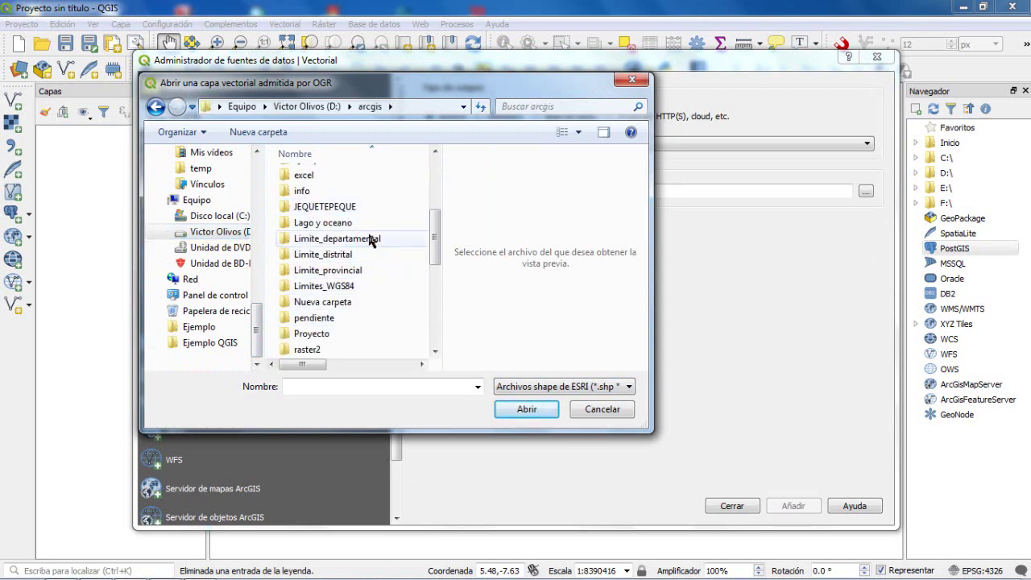
double_click(325, 206)
click(340, 285)
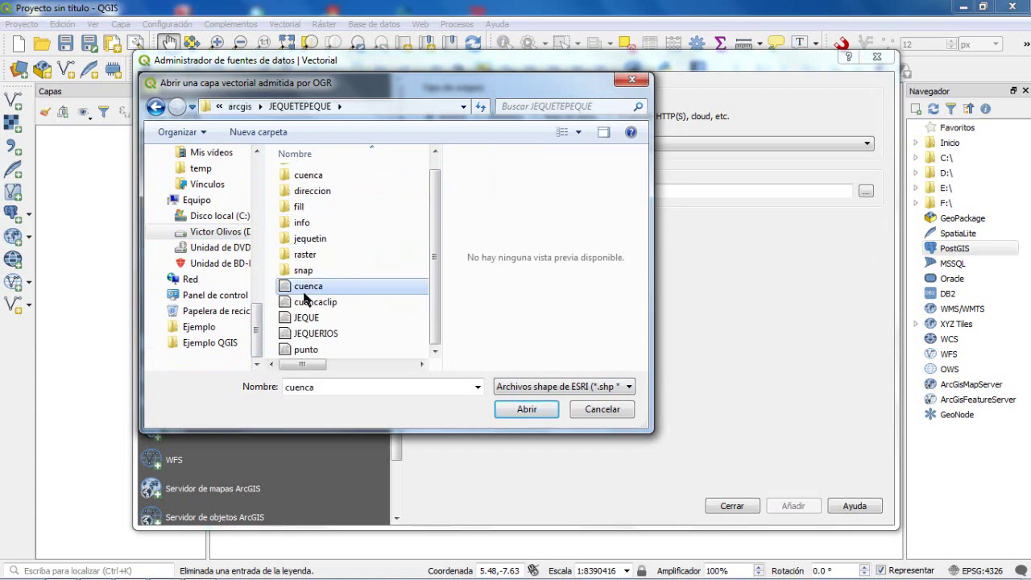
click(526, 411)
click(791, 507)
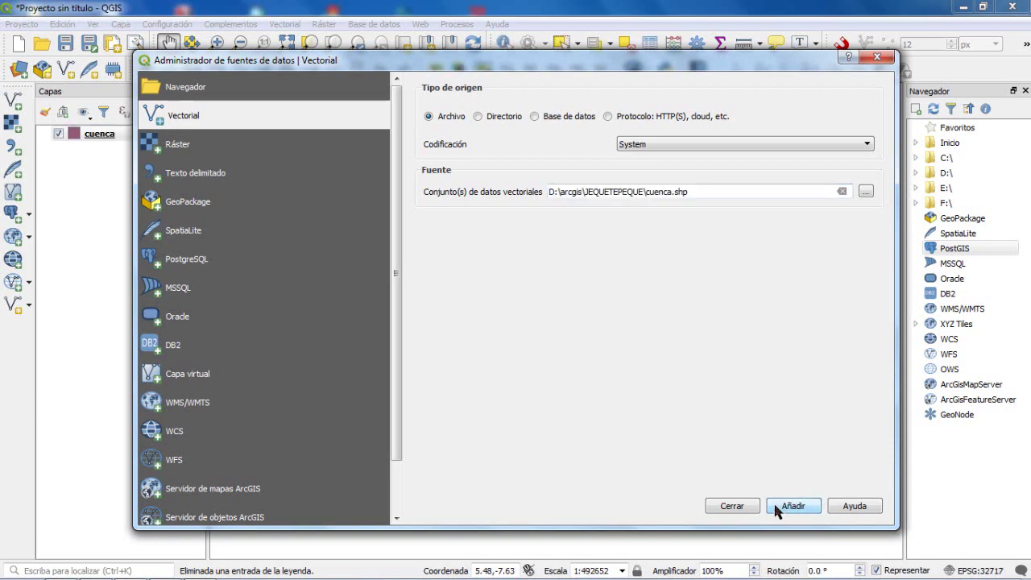
drag(727, 73, 699, 32)
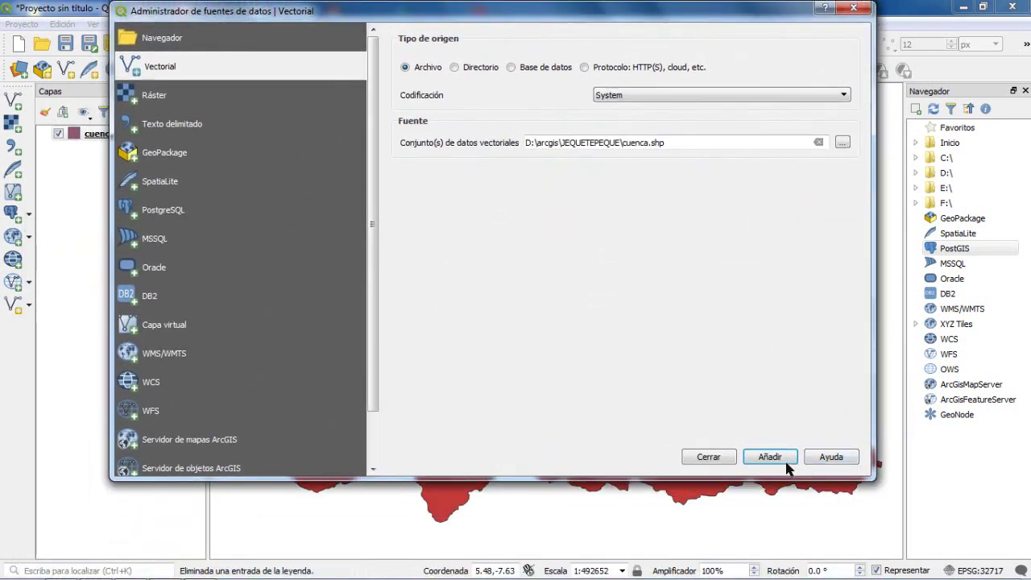
click(717, 461)
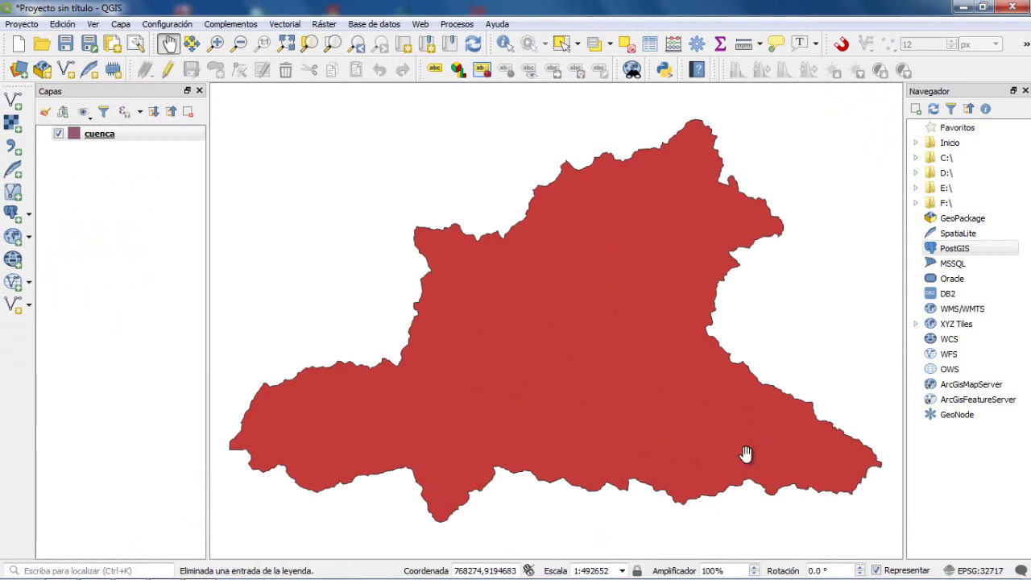
Remove the cuenca layer from the project
right_click(93, 133)
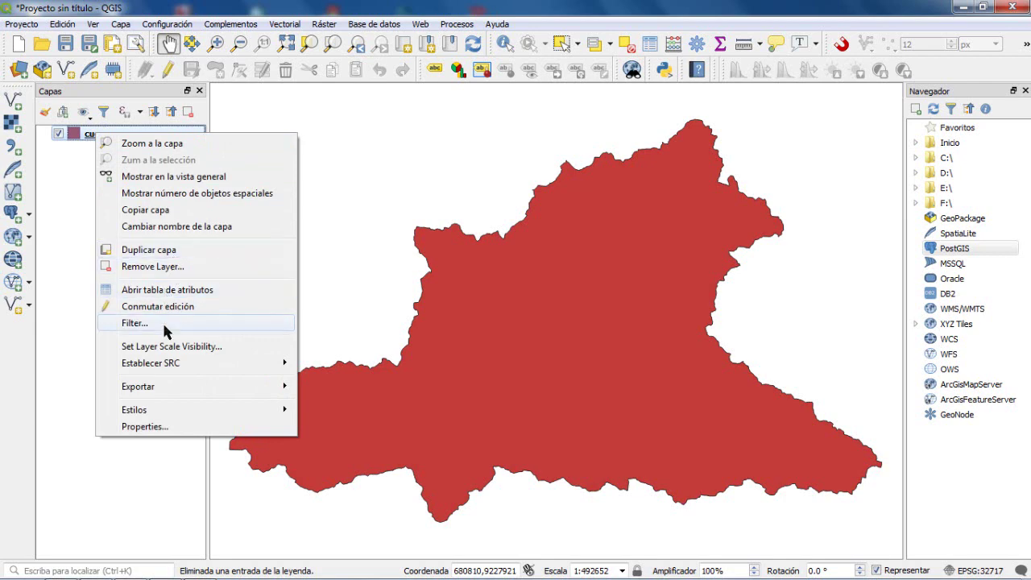
click(160, 266)
click(516, 317)
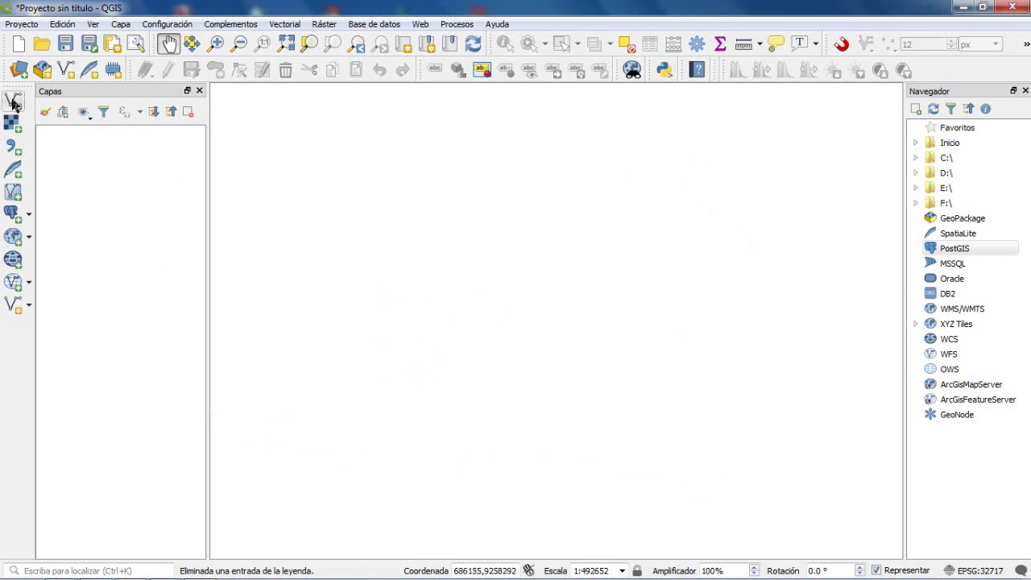
Hide the Administrar capas toolbar and show it again
right_click(926, 91)
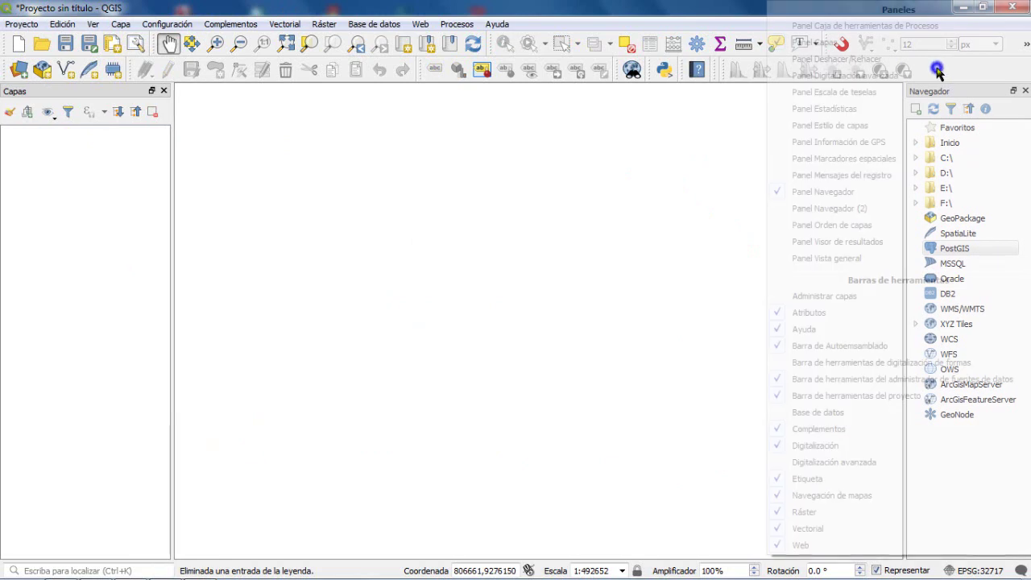
click(827, 296)
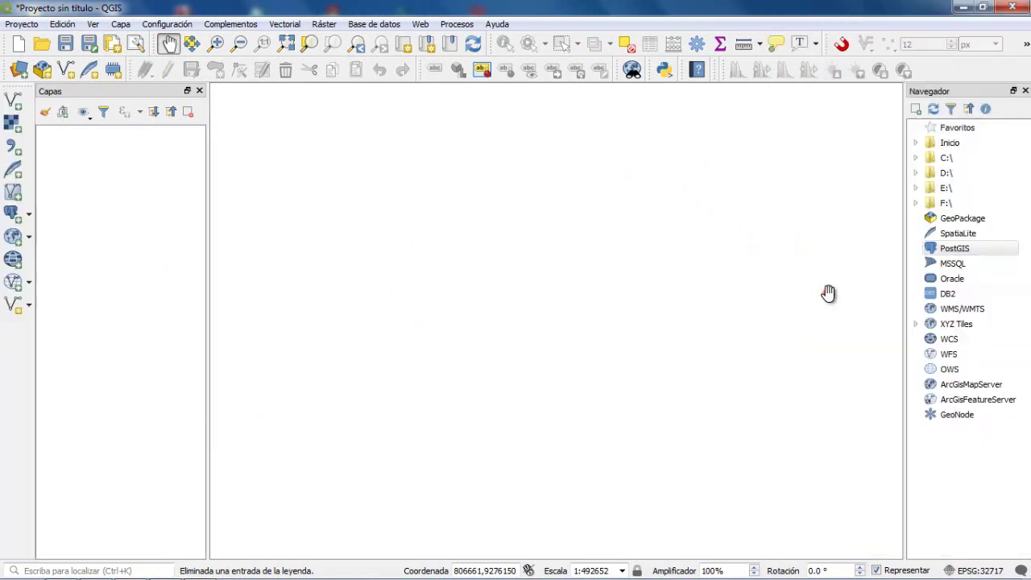
Load JEQUERIOS.shp from D:\arcgis\JEQUETEPEQUE as a vector layer with System encoding and close the data source dialog
click(12, 103)
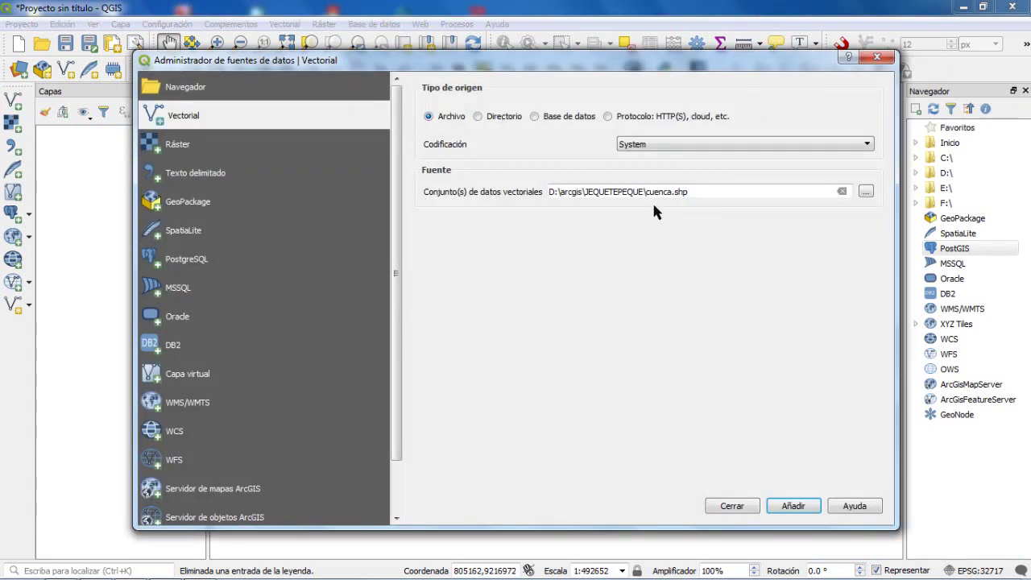
click(431, 115)
click(657, 144)
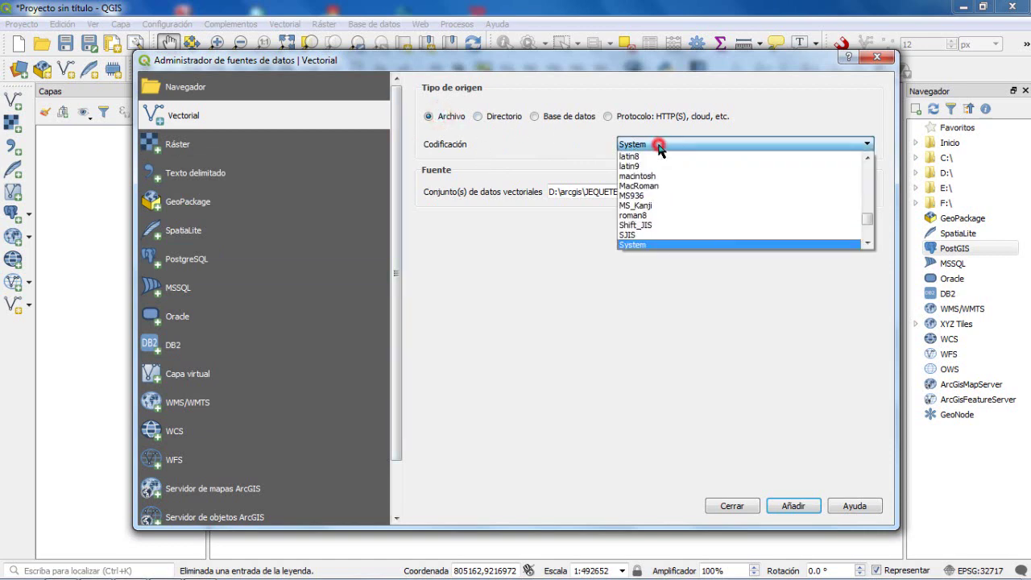
click(659, 144)
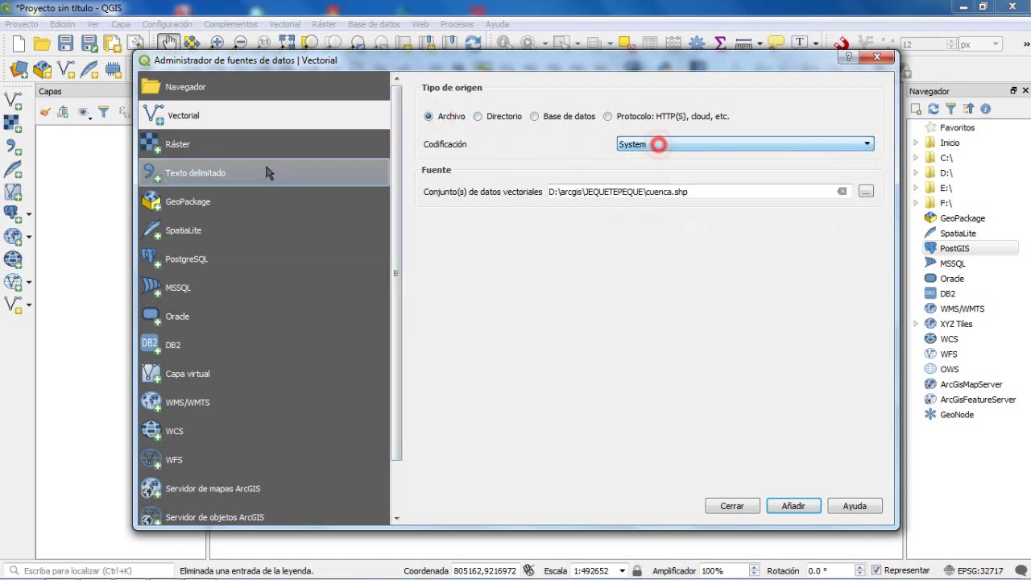
click(867, 193)
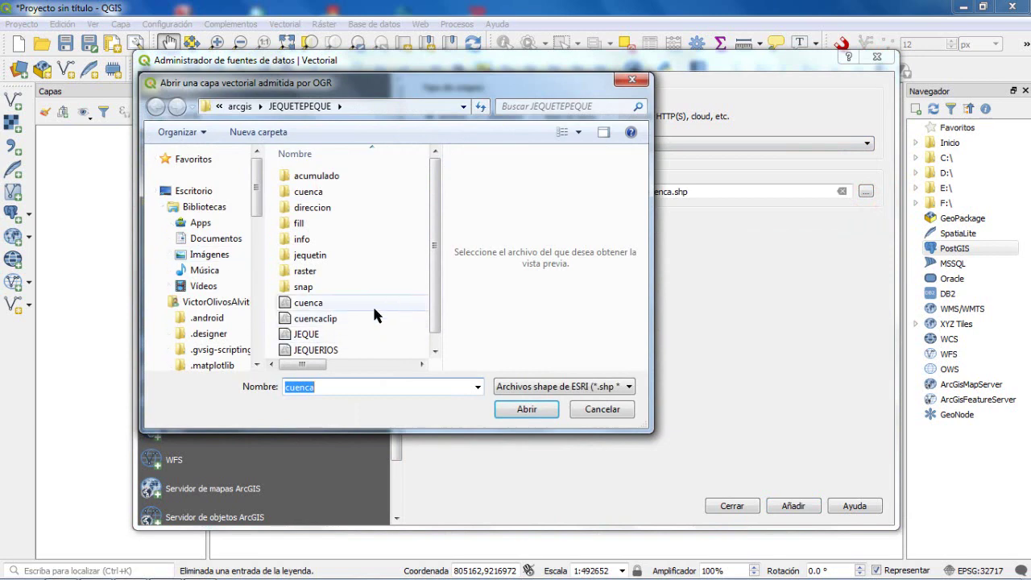
click(327, 348)
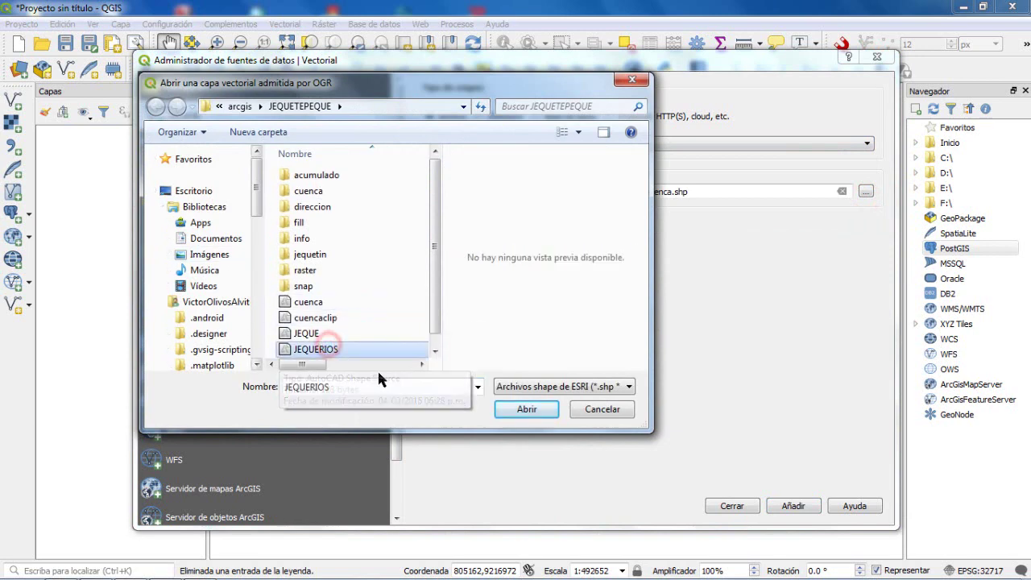
click(530, 409)
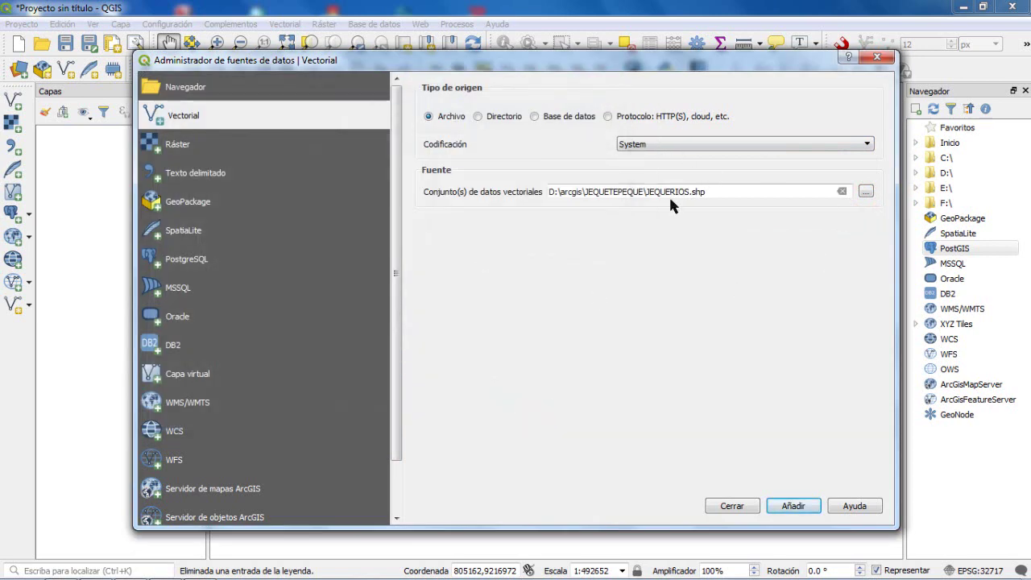
click(788, 505)
mouse_move(679, 63)
mouse_down()
mouse_move(620, 263)
mouse_move(582, 302)
mouse_move(657, 211)
mouse_up()
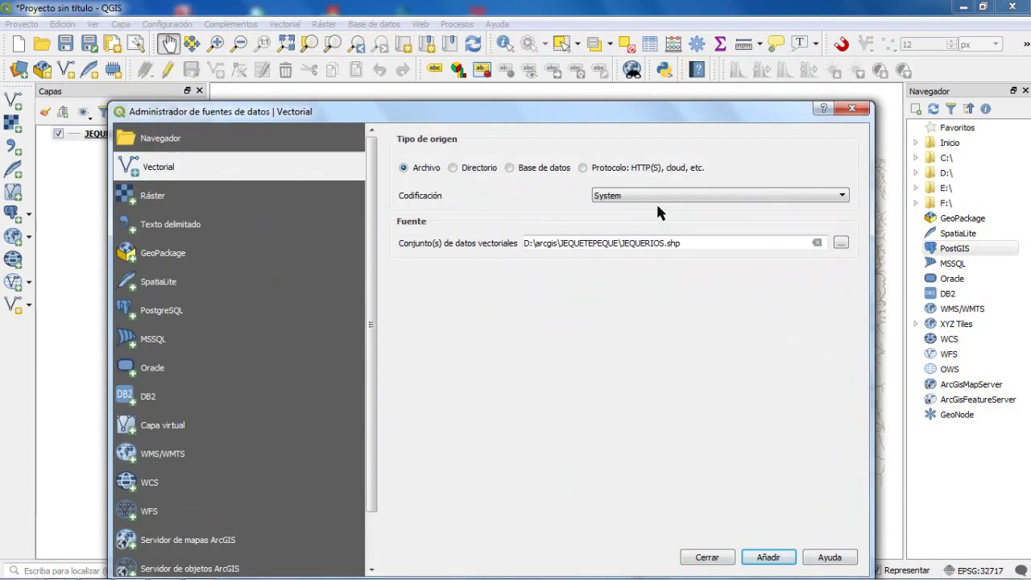
click(709, 557)
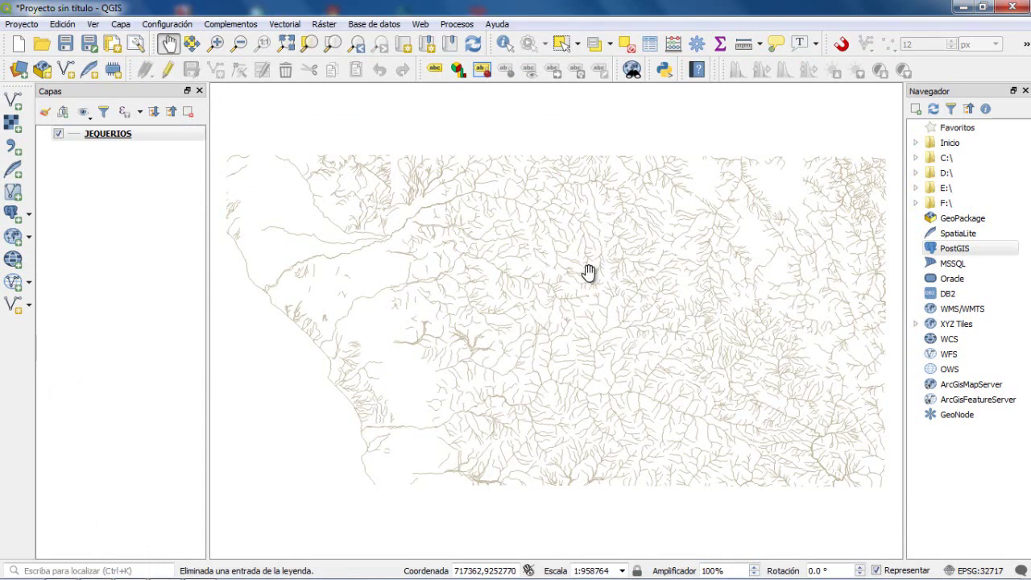
Remove the JEQUERIOS layer from the empty project and confirm the deletion
click(111, 137)
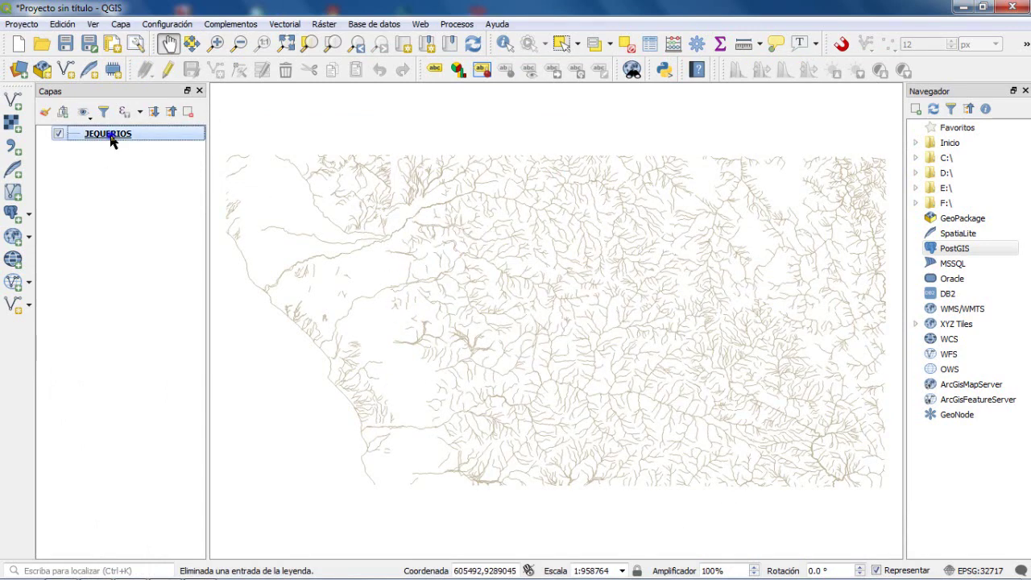
right_click(111, 141)
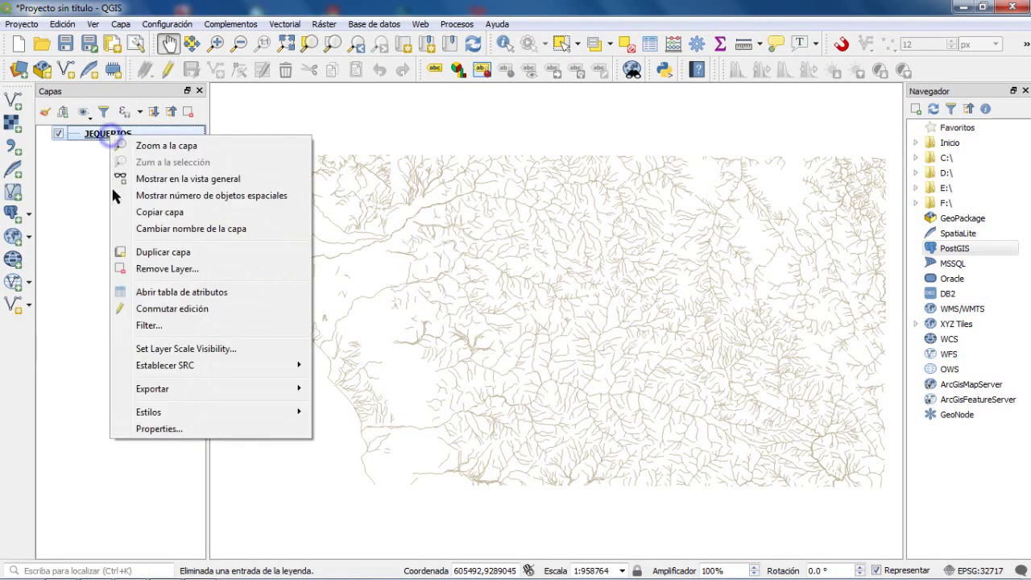
click(155, 271)
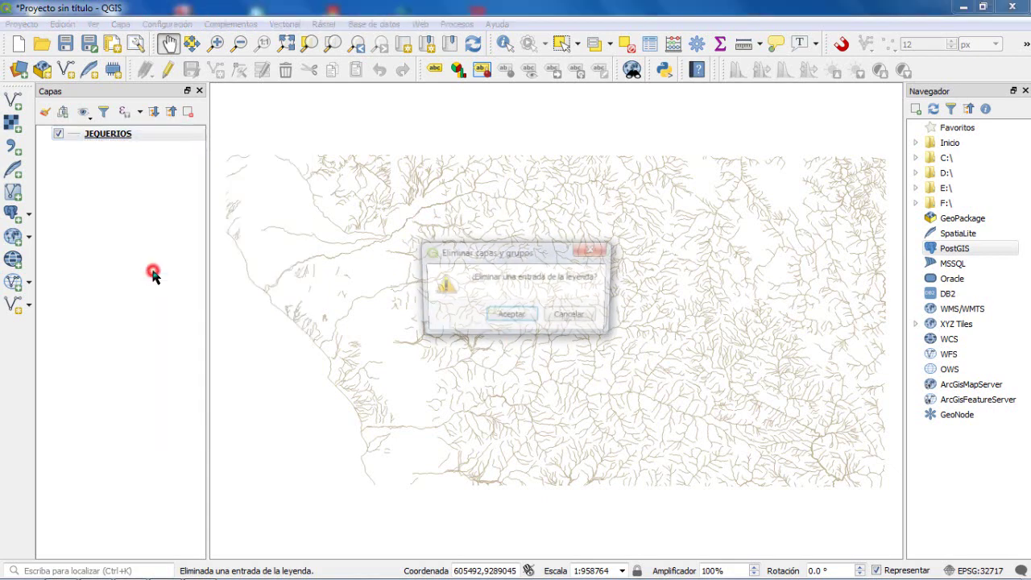
click(514, 319)
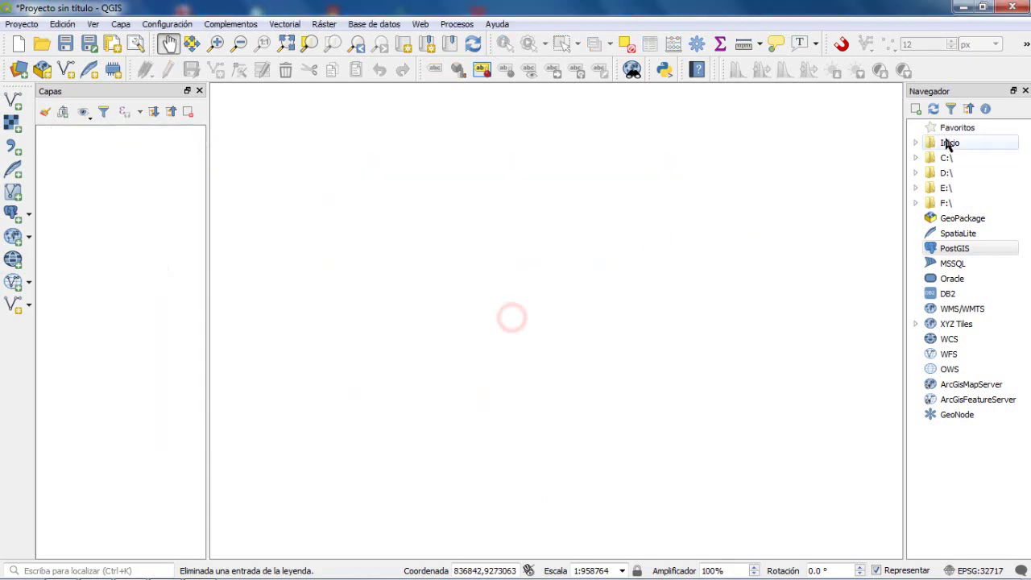
Expand the D:\arcgis folder in the data browser and widen the browser area so the folder names are readable
right_click(961, 70)
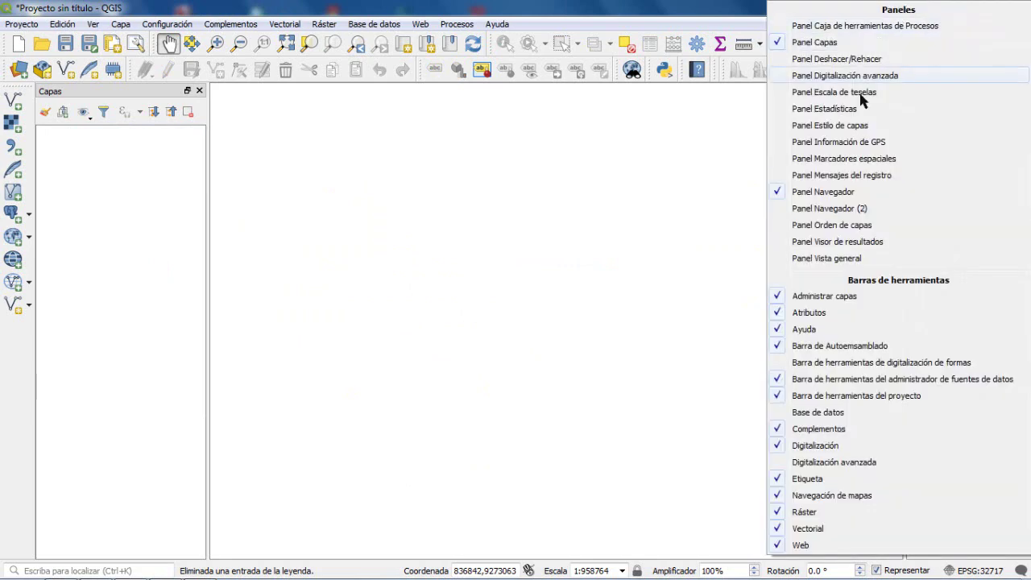
click(832, 197)
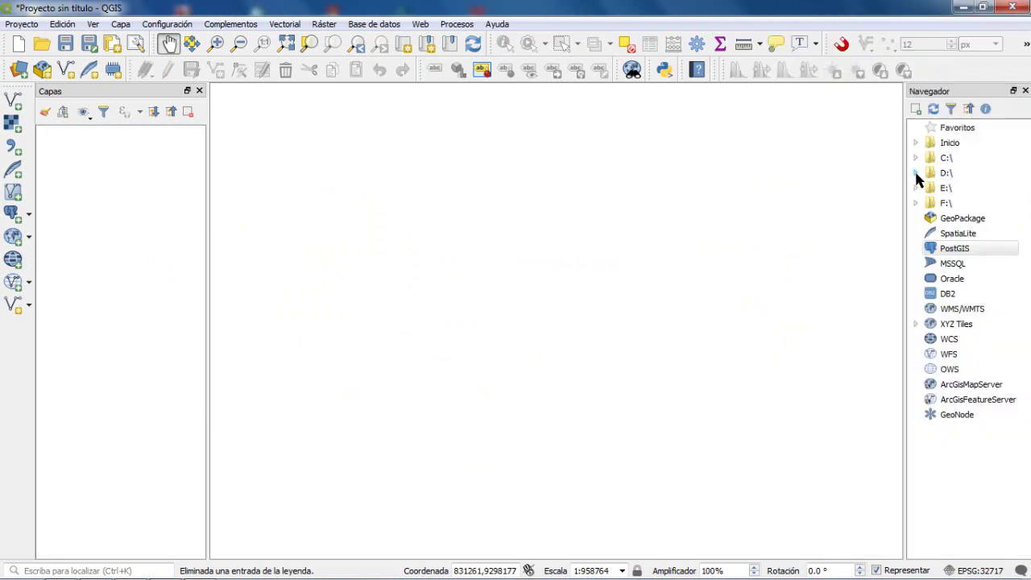
click(916, 173)
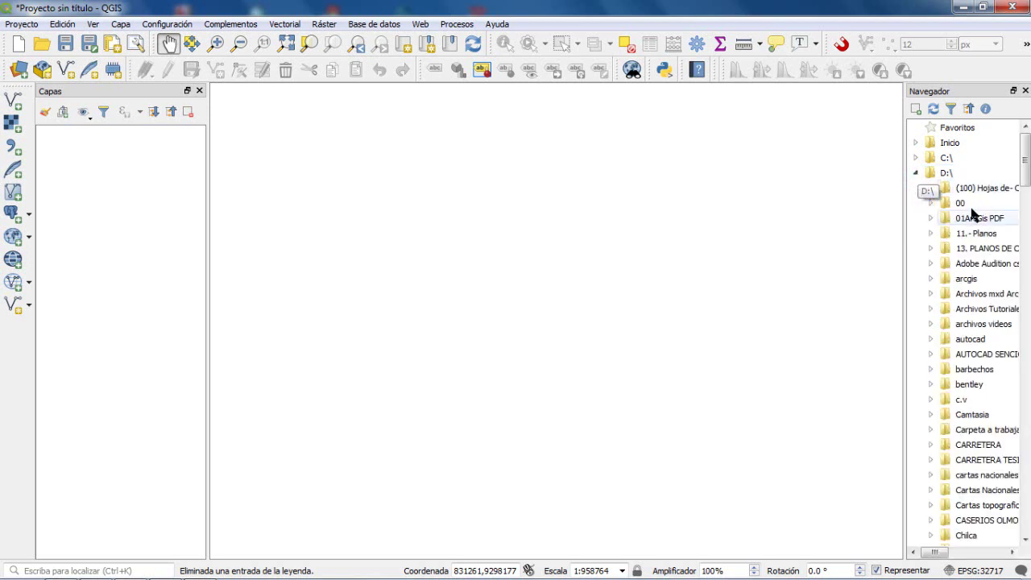
click(932, 278)
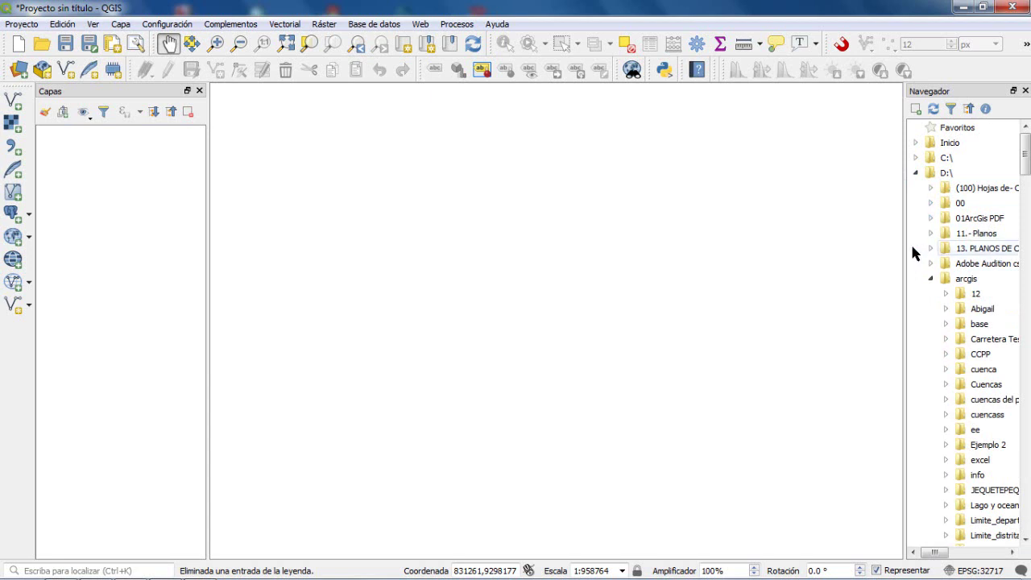
drag(905, 248, 873, 247)
drag(819, 248, 804, 249)
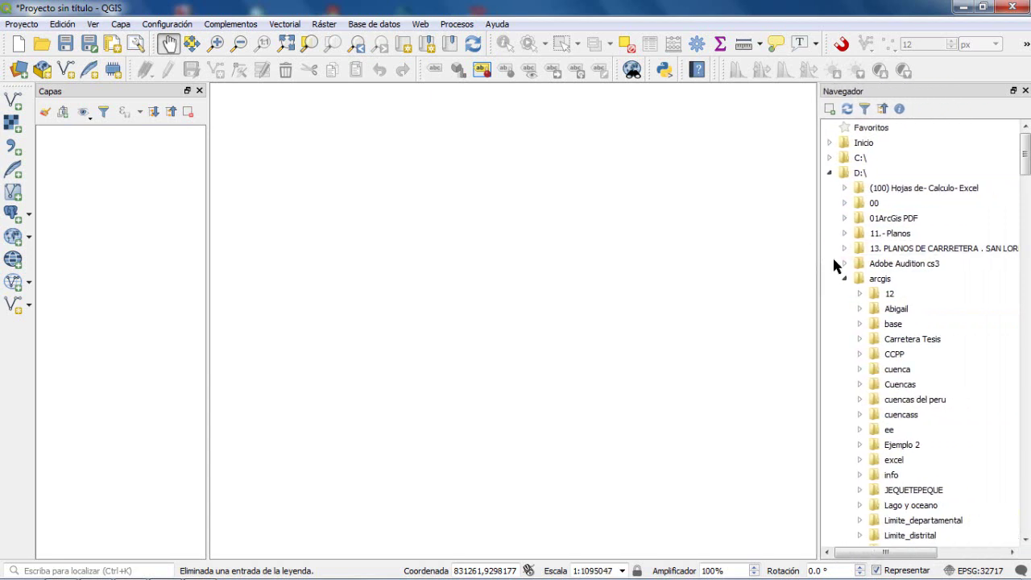
Add cuenca.shp and JEQUERIOS.shp to the map straight from the browser's JEQUETEPEQUE folder
scroll(921, 280, down, 5)
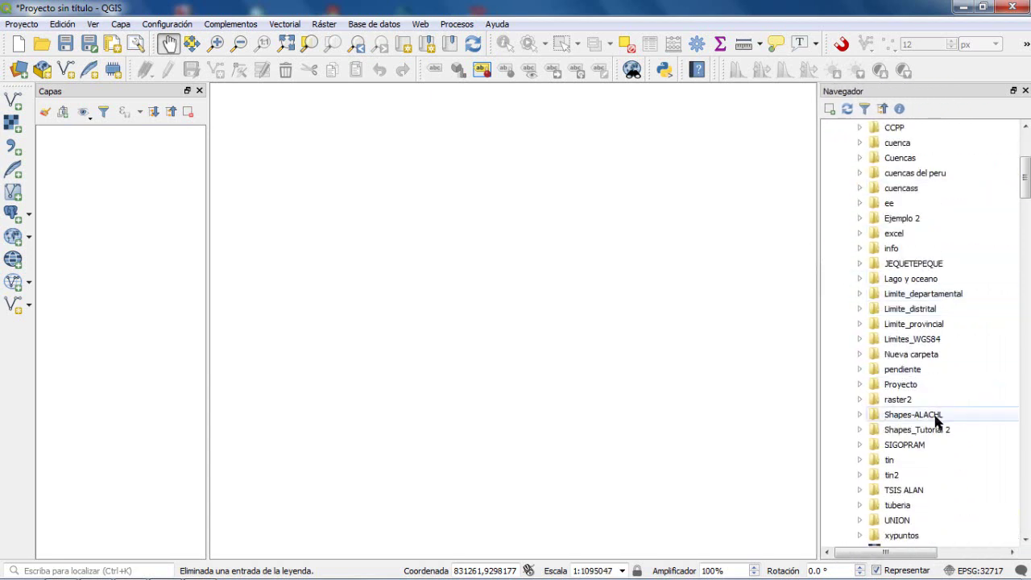
scroll(942, 423, down, 1)
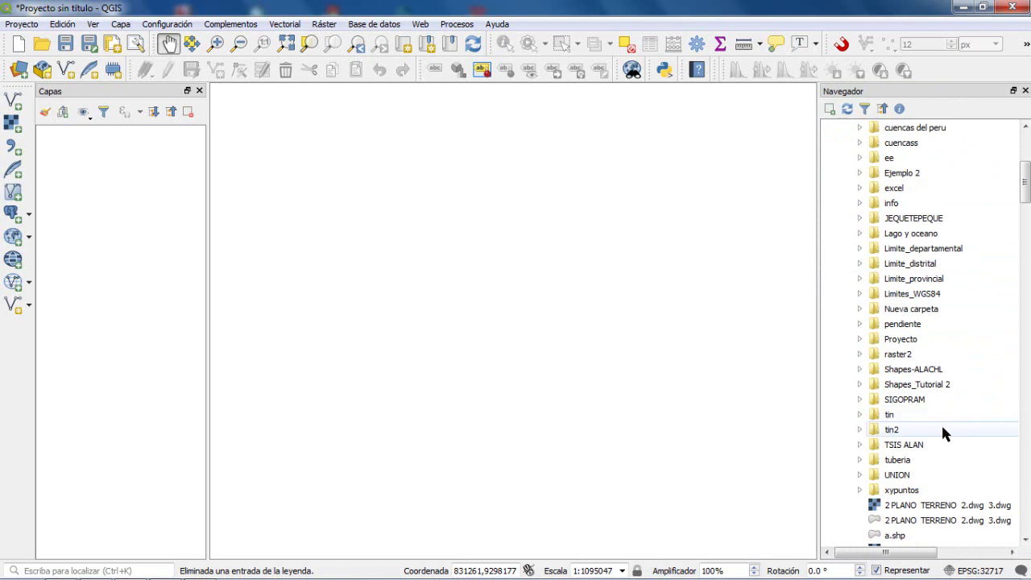
click(860, 219)
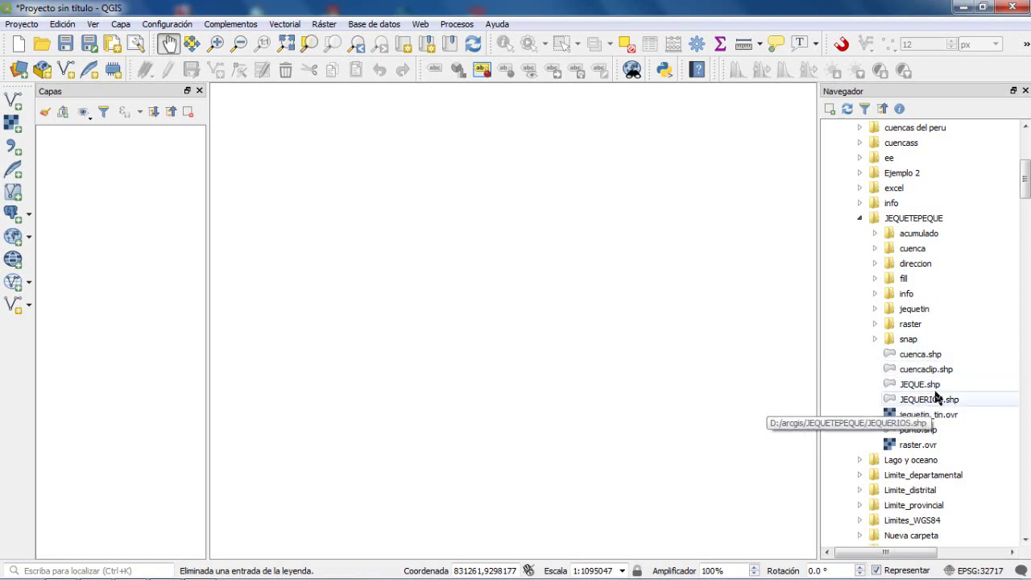
drag(931, 359, 543, 258)
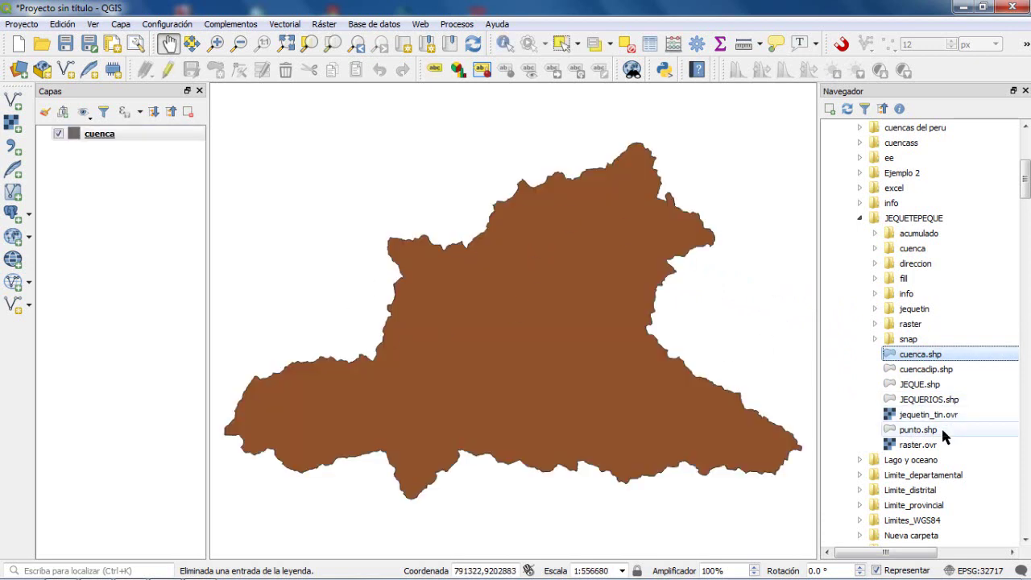
click(937, 399)
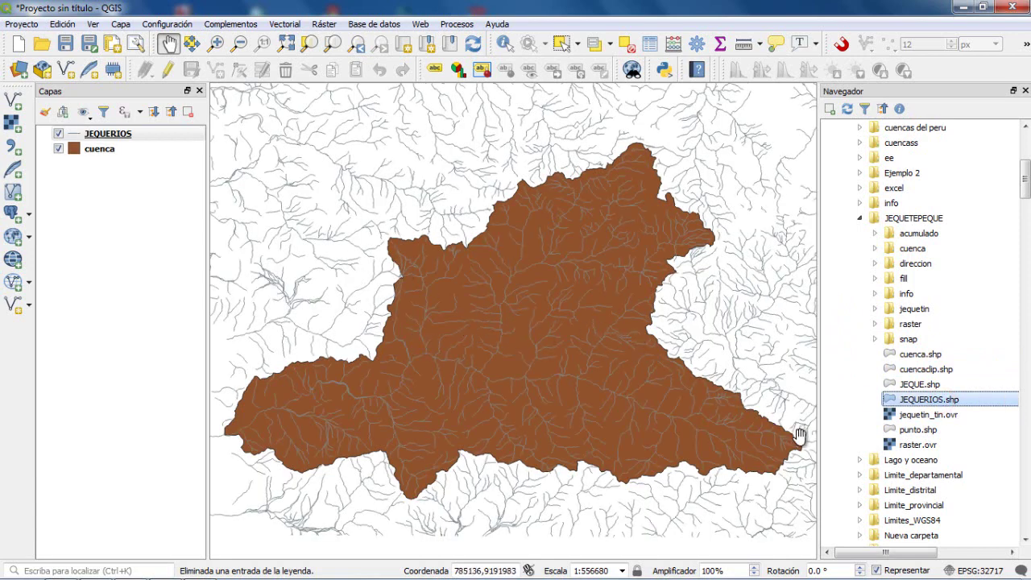
Remove the JEQUERIOS layer, keeping the cuenca layer in the project
click(109, 138)
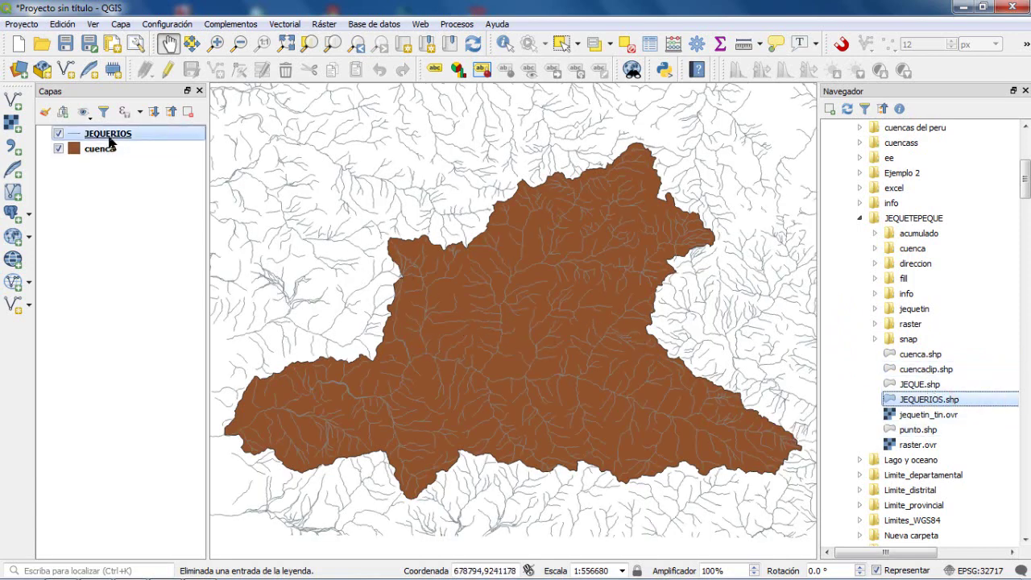
right_click(109, 139)
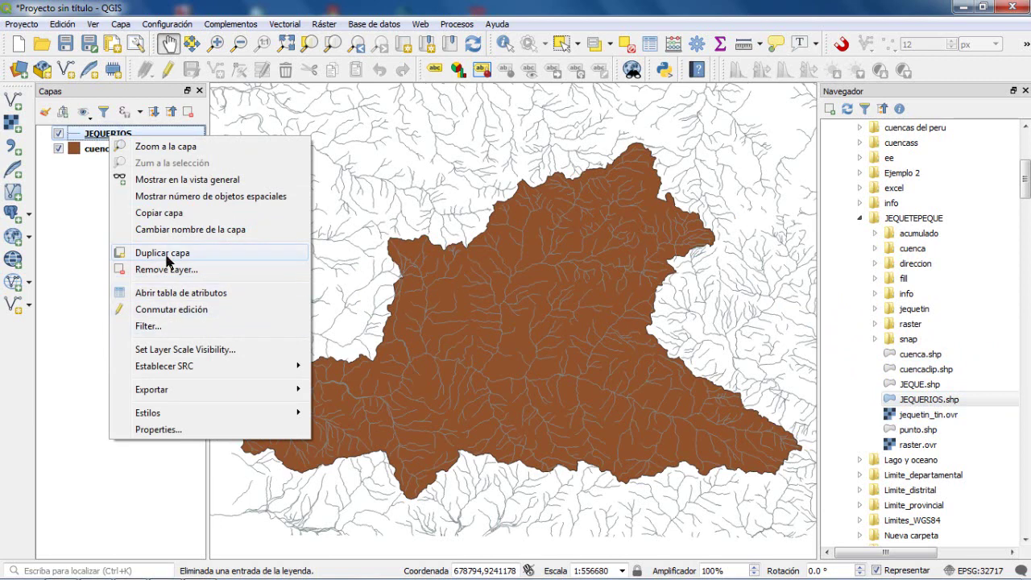
click(167, 269)
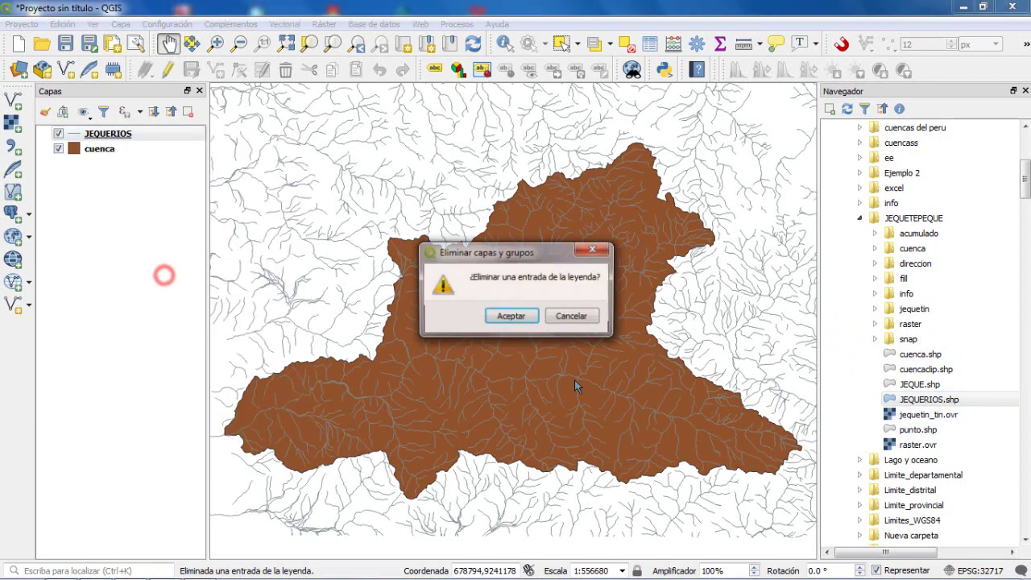
click(503, 312)
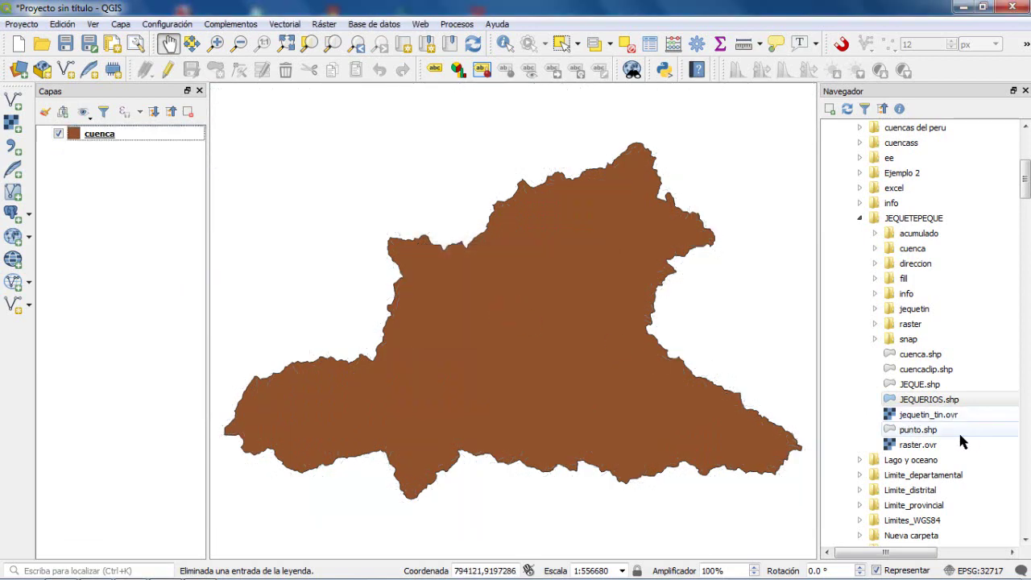
Add cuencaclip.shp and punto.shp from the JEQUETEPEQUE folder to the project above the cuenca layer
mouse_move(927, 370)
mouse_down()
mouse_move(578, 366)
mouse_move(569, 357)
mouse_up()
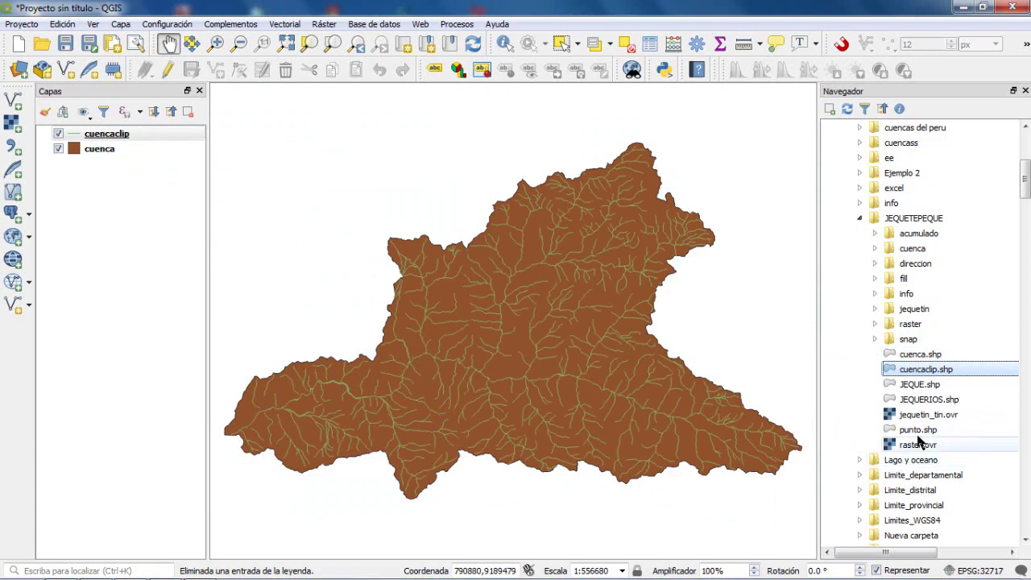
drag(911, 430, 91, 307)
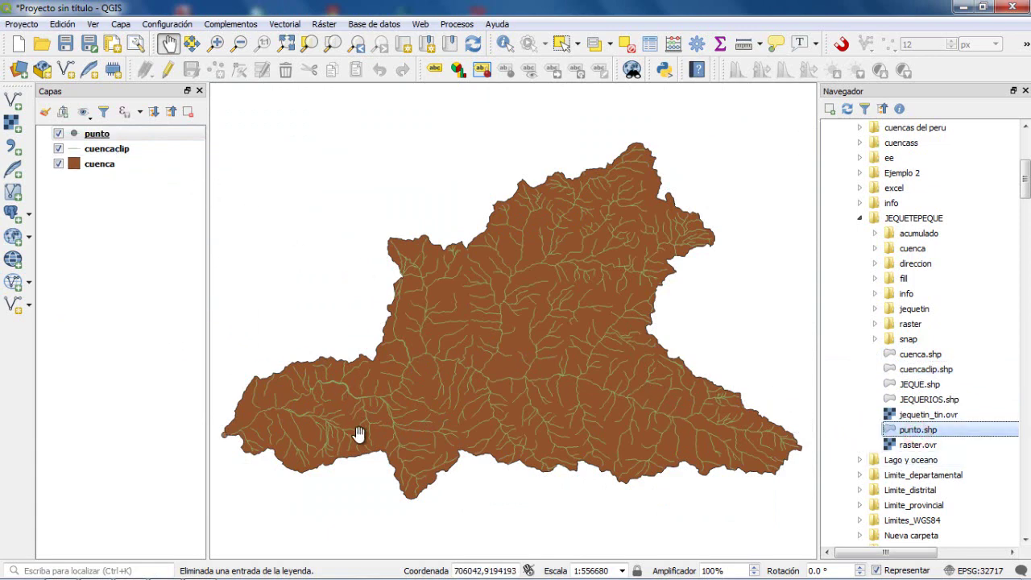
Add raster.ovr from the JEQUETEPEQUE folder with WGS 84 / UTM zone 17S (EPSG:32717), accept its symbology and zoom to the raster layer
click(926, 445)
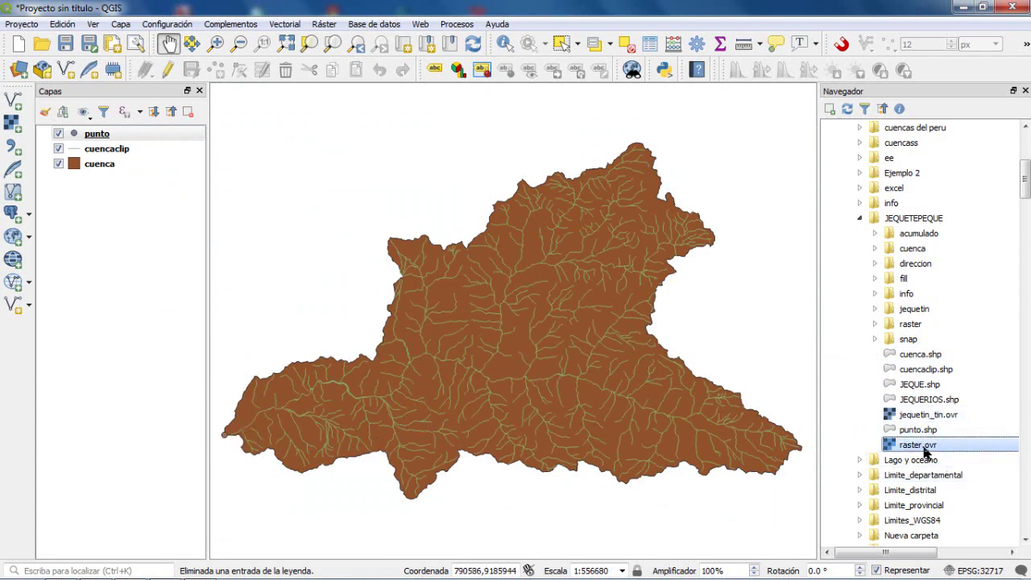
drag(923, 448, 368, 350)
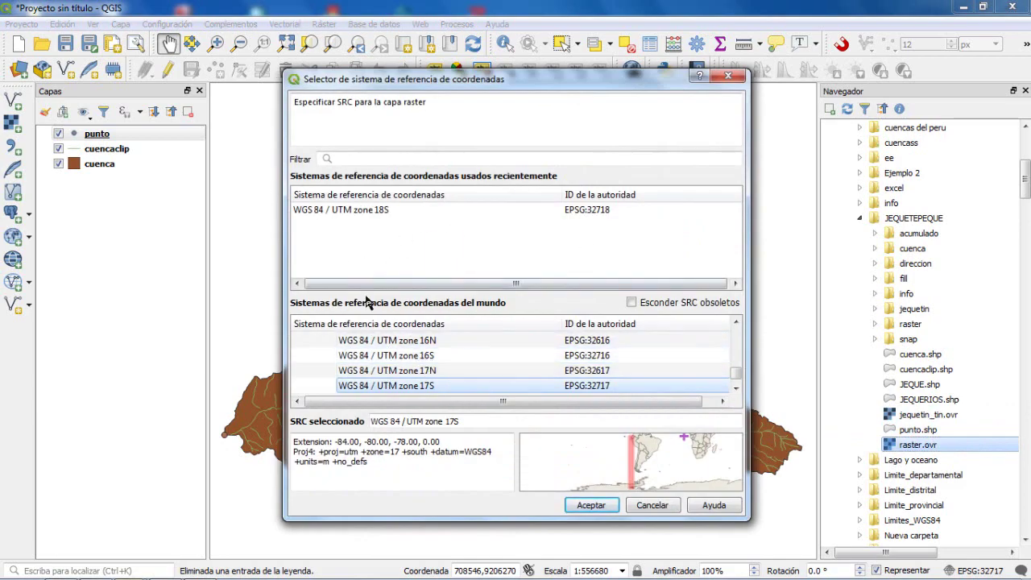
click(421, 386)
click(572, 508)
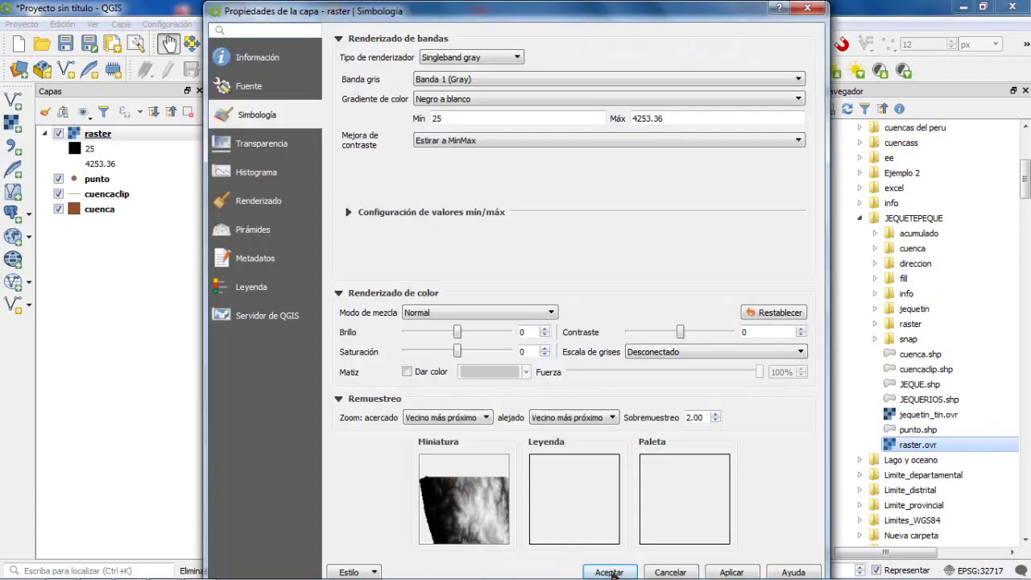
click(610, 572)
right_click(103, 135)
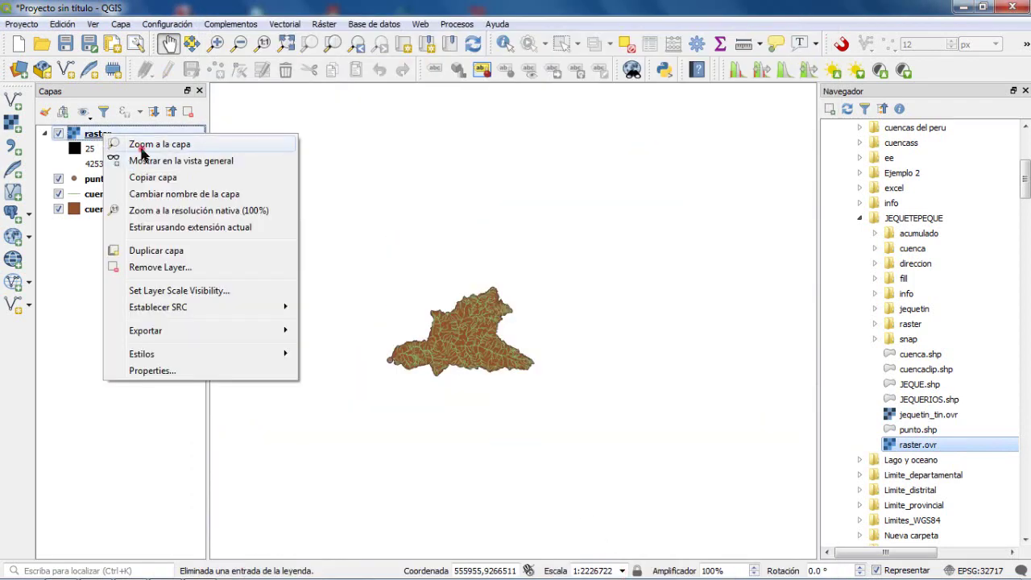
click(142, 147)
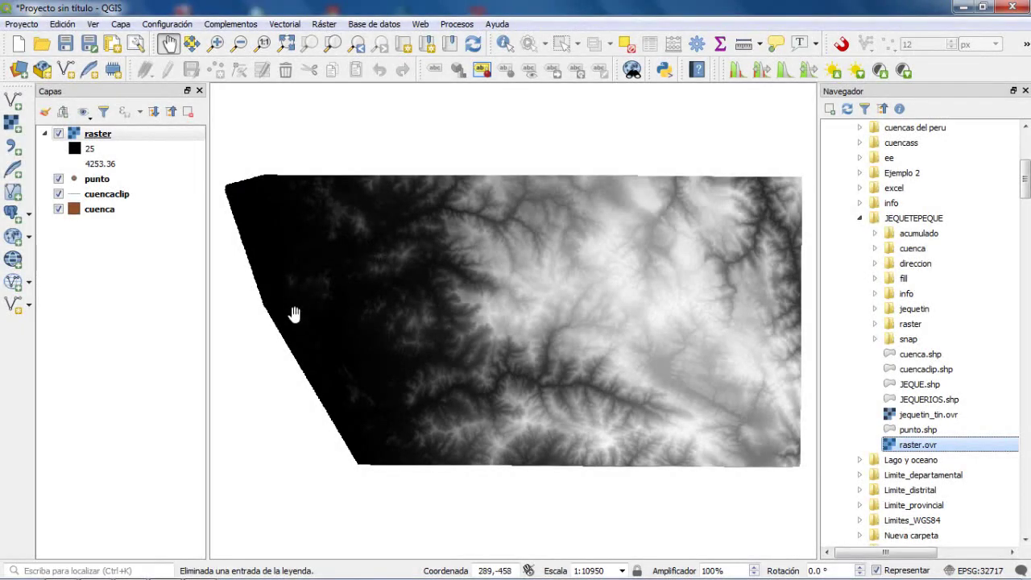
Remove the raster layer from the project and confirm the deletion
right_click(106, 135)
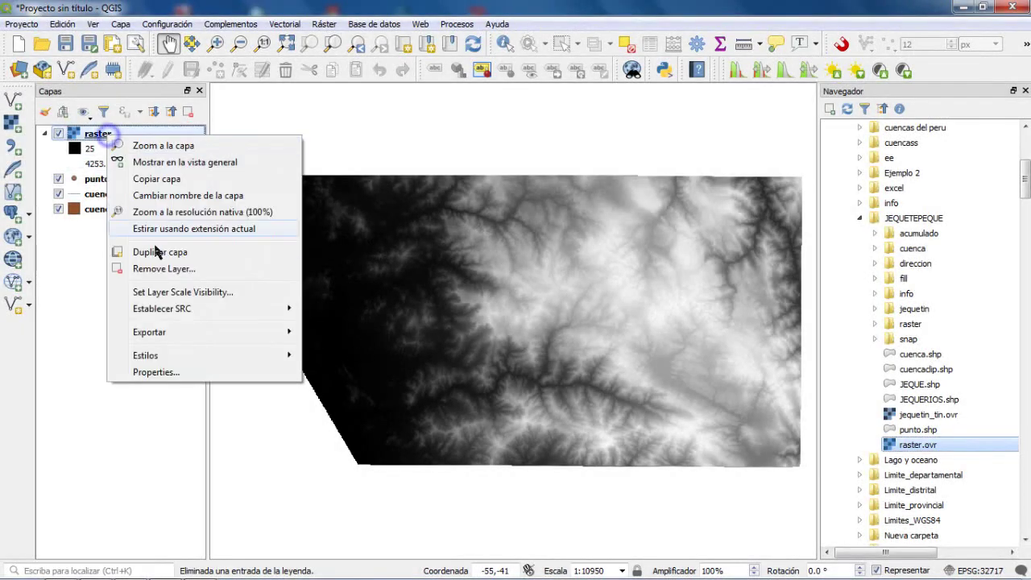
click(163, 269)
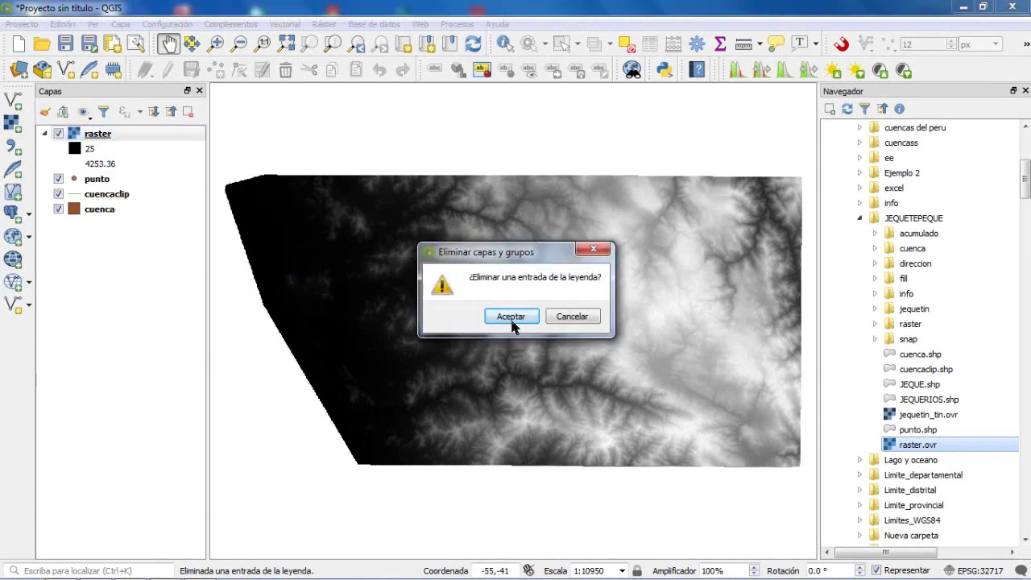
click(518, 321)
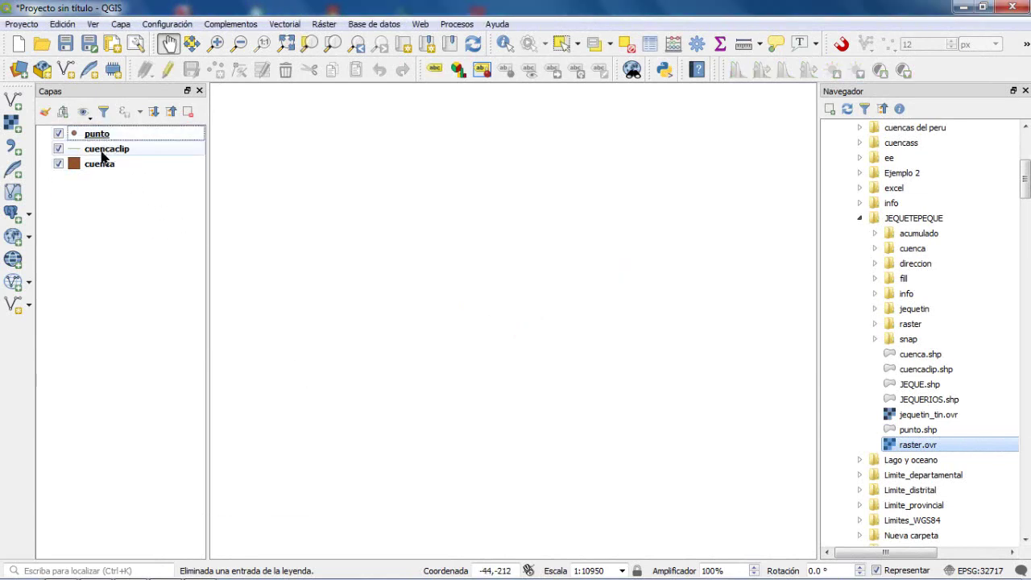
Zoom the map to the extent of the cuenca layer
click(100, 166)
right_click(101, 173)
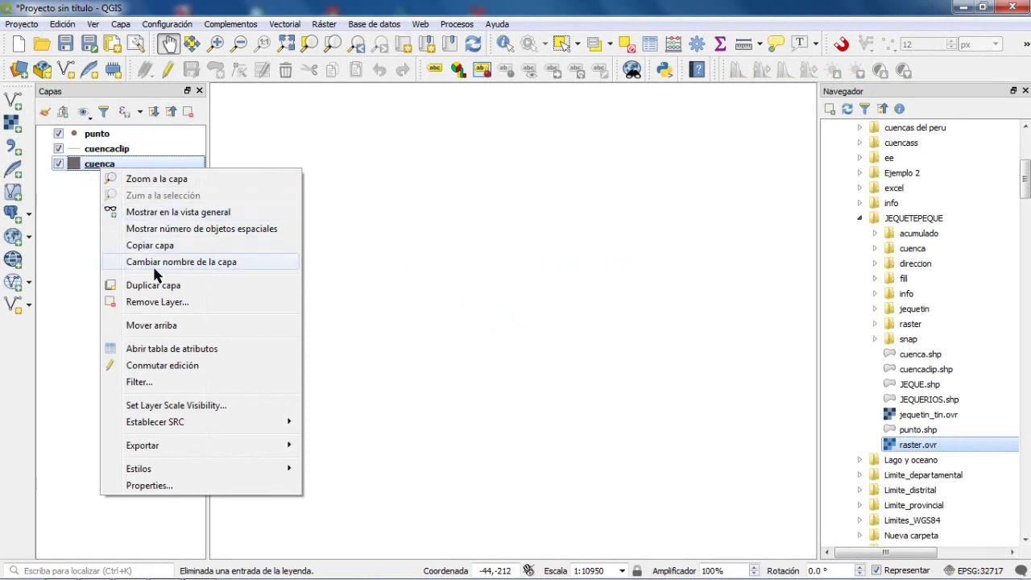
click(157, 179)
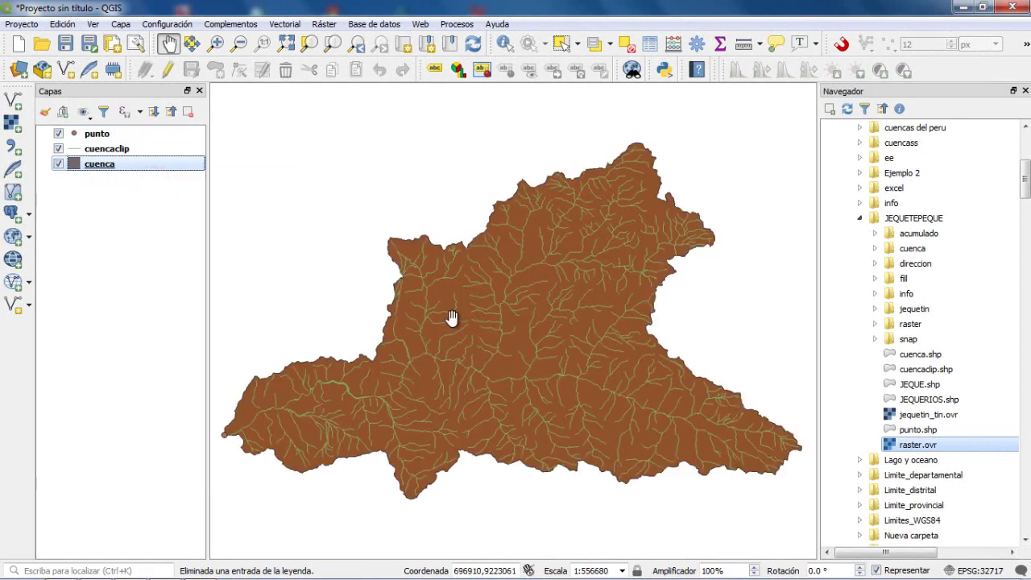